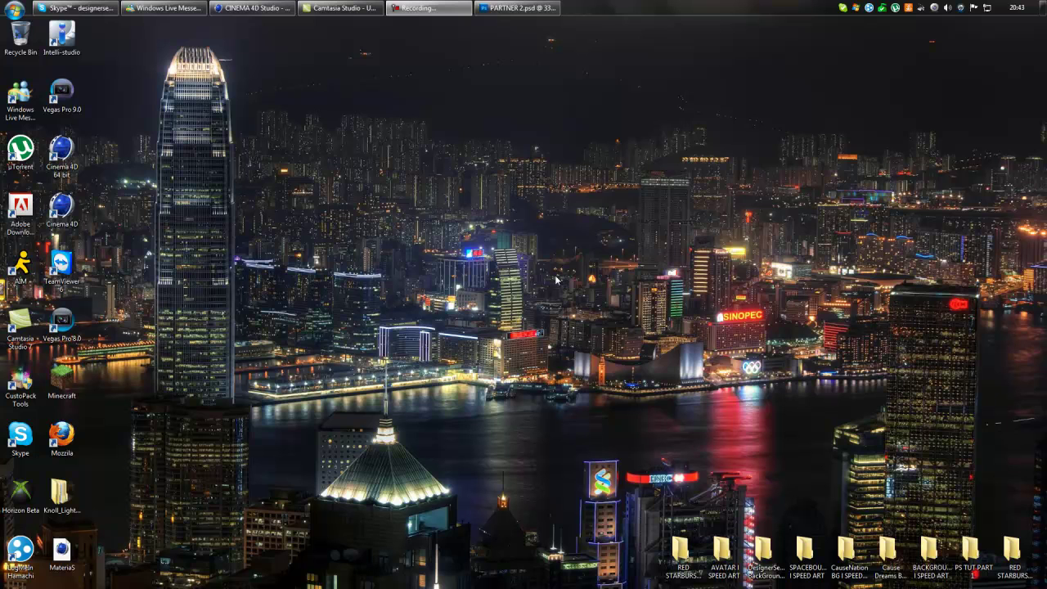
{"action": "mouse_move", "coordinate": [575, 139]}
{"action": "left_mouse_down"}
{"action": "mouse_move", "coordinate": [807, 275]}
{"action": "mouse_move", "coordinate": [971, 436]}
{"action": "left_mouse_up"}
{"action": "mouse_move", "coordinate": [1035, 461]}
{"action": "left_mouse_down"}
{"action": "mouse_move", "coordinate": [791, 270]}
{"action": "mouse_move", "coordinate": [1046, 440]}
{"action": "mouse_move", "coordinate": [1046, 467]}
{"action": "left_mouse_up"}
{"action": "mouse_move", "coordinate": [1045, 467]}
{"action": "left_mouse_down"}
{"action": "mouse_move", "coordinate": [771, 257]}
{"action": "mouse_move", "coordinate": [1031, 509]}
{"action": "mouse_move", "coordinate": [1043, 501]}
{"action": "mouse_move", "coordinate": [739, 242]}
{"action": "mouse_move", "coordinate": [965, 496]}
{"action": "left_mouse_up"}
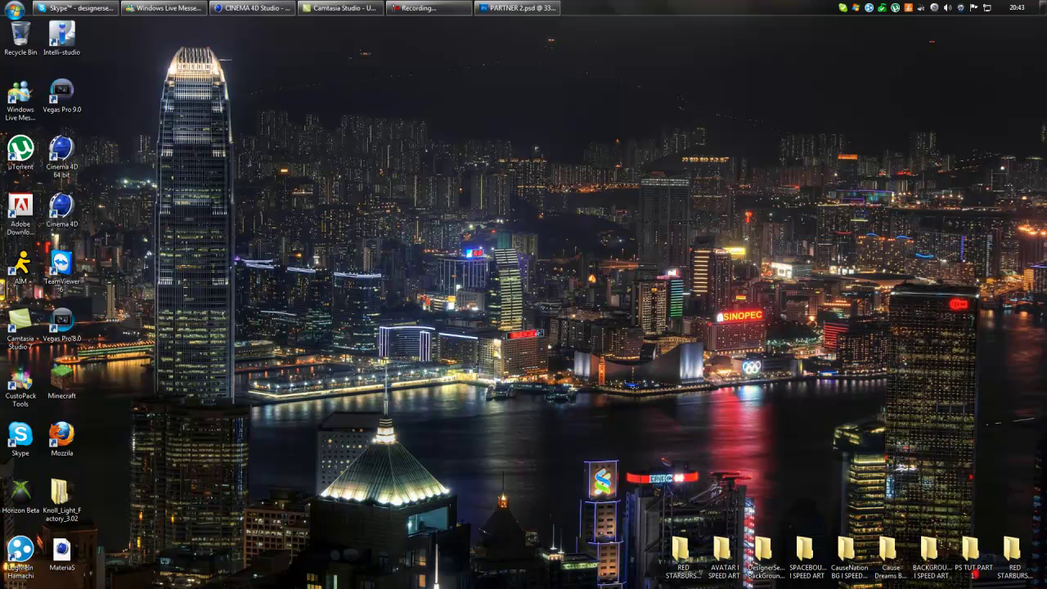
Switch to Photoshop with PARTNER 2.psd, enlarge the layer list and expand the Background group.
{"action": "left_click", "coordinate": [520, 8]}
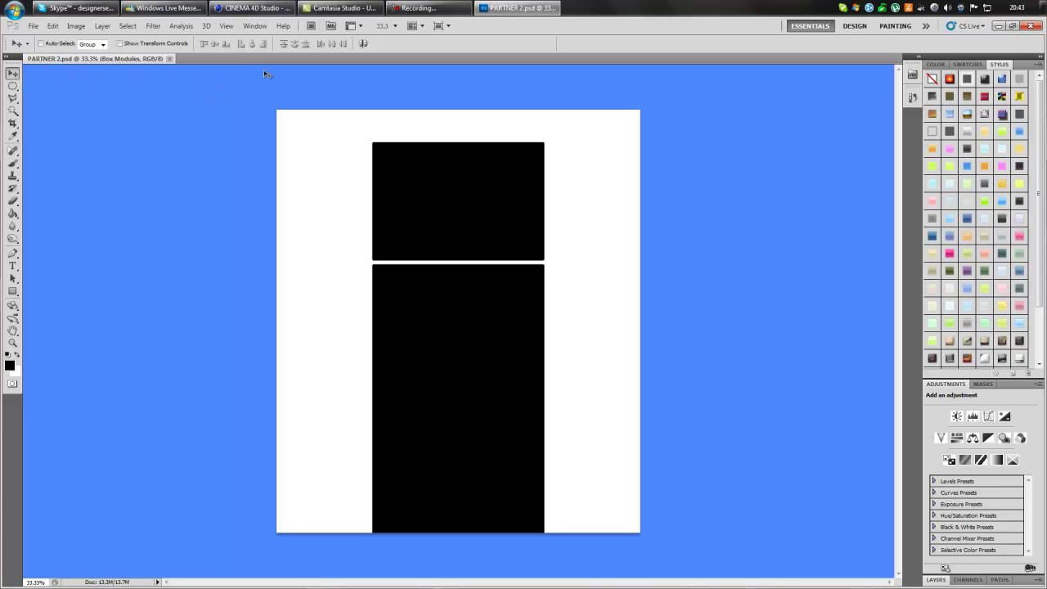
{"action": "left_click", "coordinate": [935, 580]}
{"action": "left_click", "coordinate": [977, 390]}
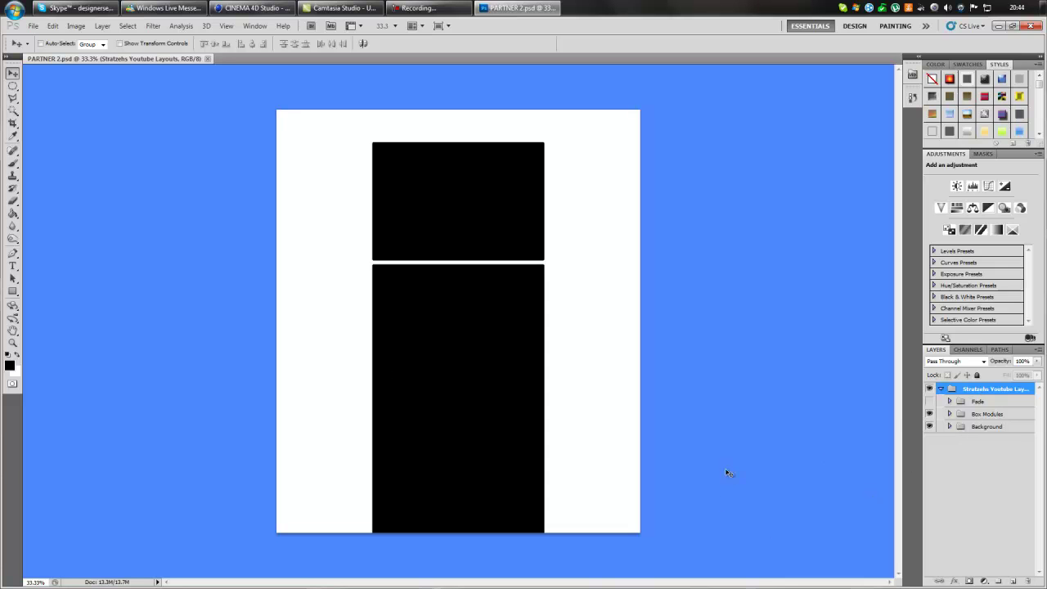
{"action": "left_click", "coordinate": [966, 505]}
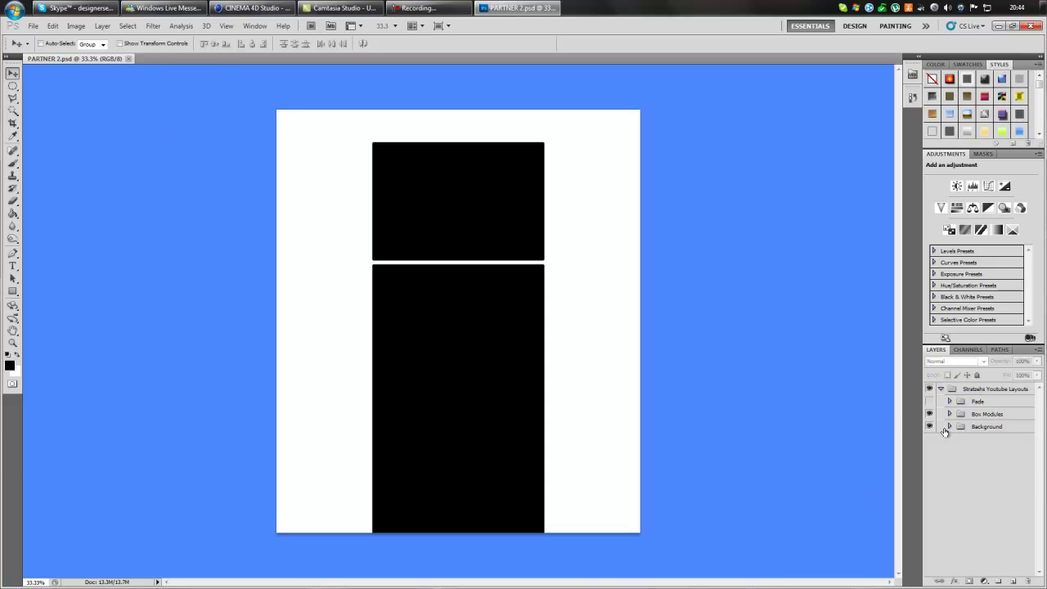
{"action": "left_click", "coordinate": [949, 427]}
Show the Partner Box layer briefly, collapse its effects list and hide the layer again.
{"action": "left_click_drag", "start_coordinate": [965, 465], "coordinate": [970, 450]}
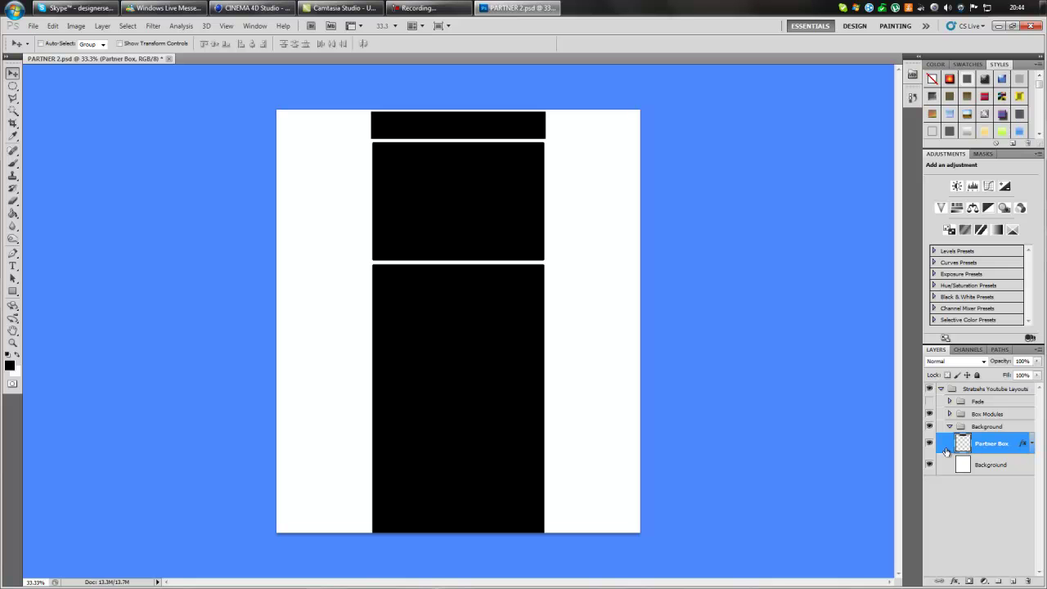
{"action": "left_click", "coordinate": [1030, 443]}
{"action": "left_click", "coordinate": [1030, 443]}
{"action": "left_click", "coordinate": [929, 444]}
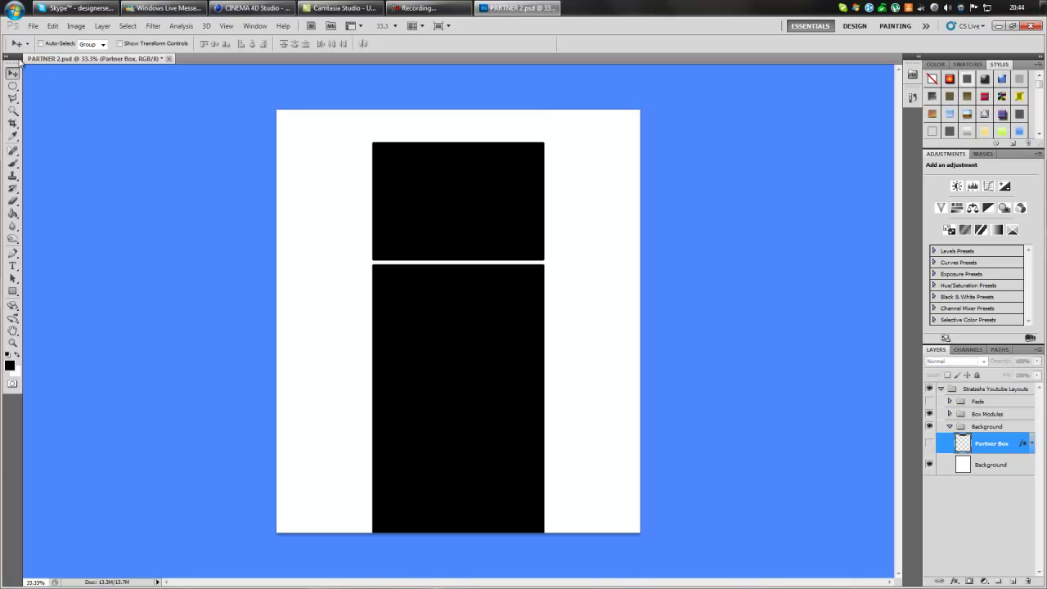
Open the Green abstract image from the Abstract Renders folder inside Graphics > C4D Renders.
{"action": "left_click", "coordinate": [33, 26]}
{"action": "left_click", "coordinate": [49, 51]}
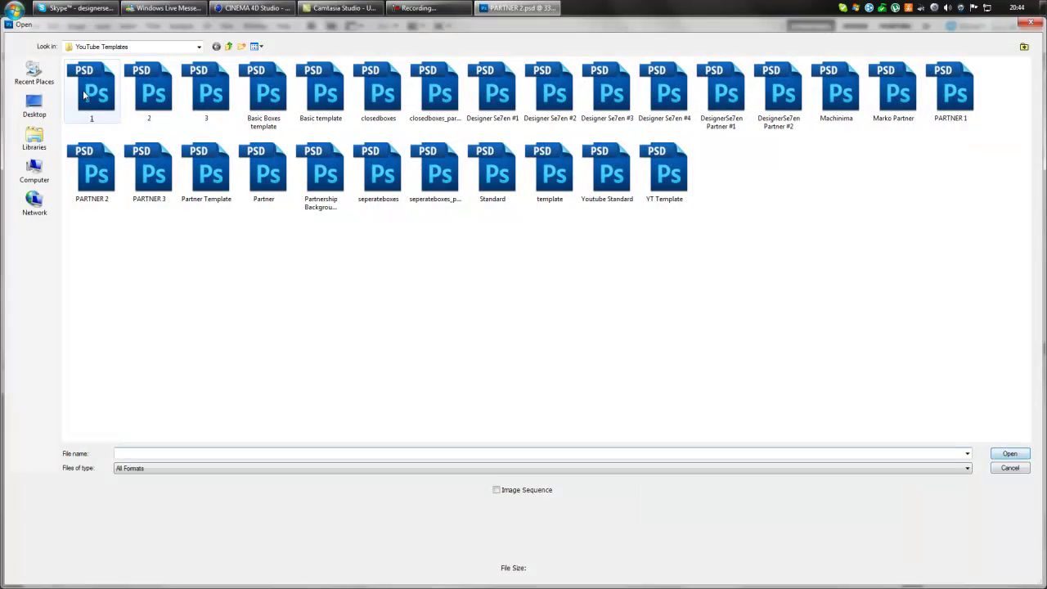
{"action": "left_click", "coordinate": [99, 47]}
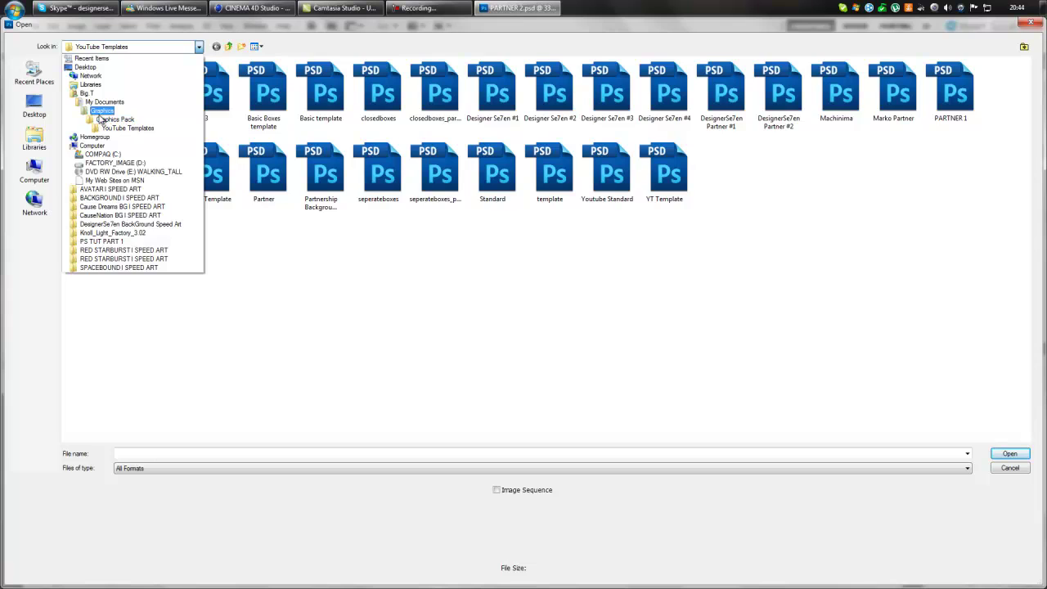
{"action": "left_click", "coordinate": [98, 112]}
{"action": "double_click", "coordinate": [96, 94]}
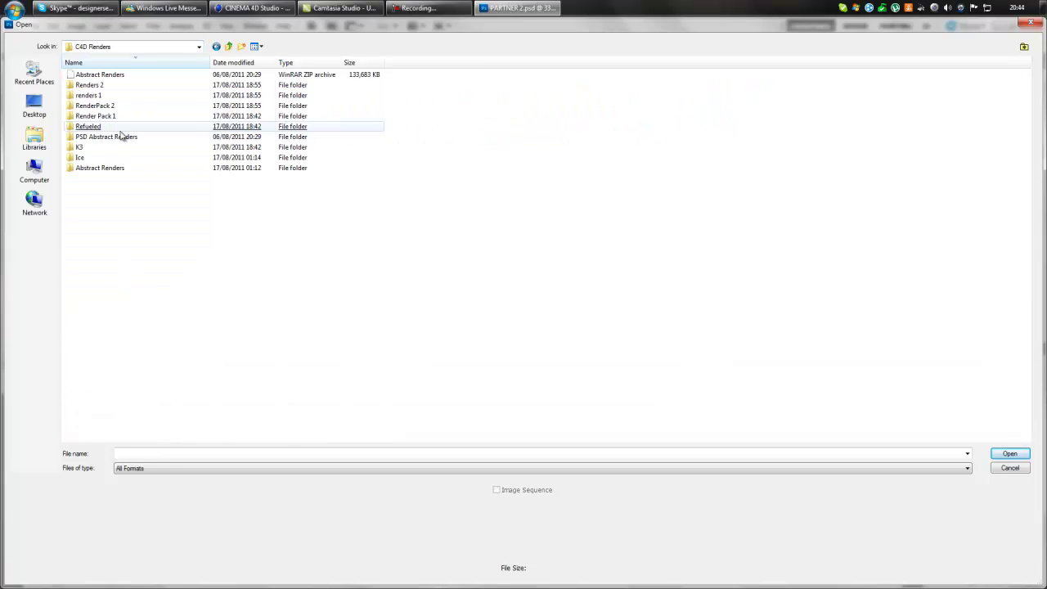
{"action": "double_click", "coordinate": [115, 167]}
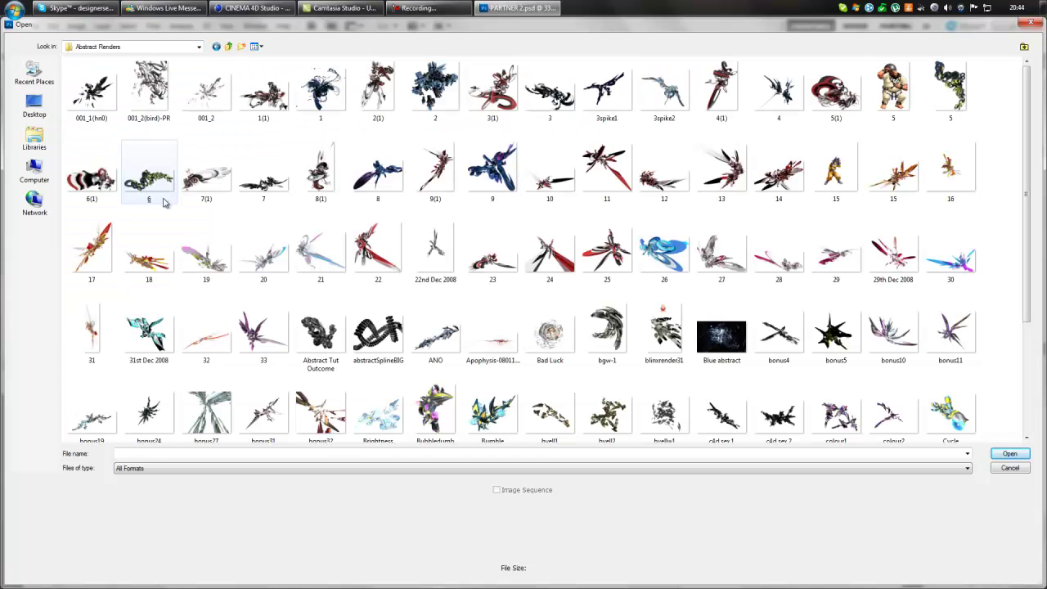
{"action": "scroll", "coordinate": [622, 360], "scroll_direction": "down", "scroll_amount": 2}
{"action": "double_click", "coordinate": [319, 346]}
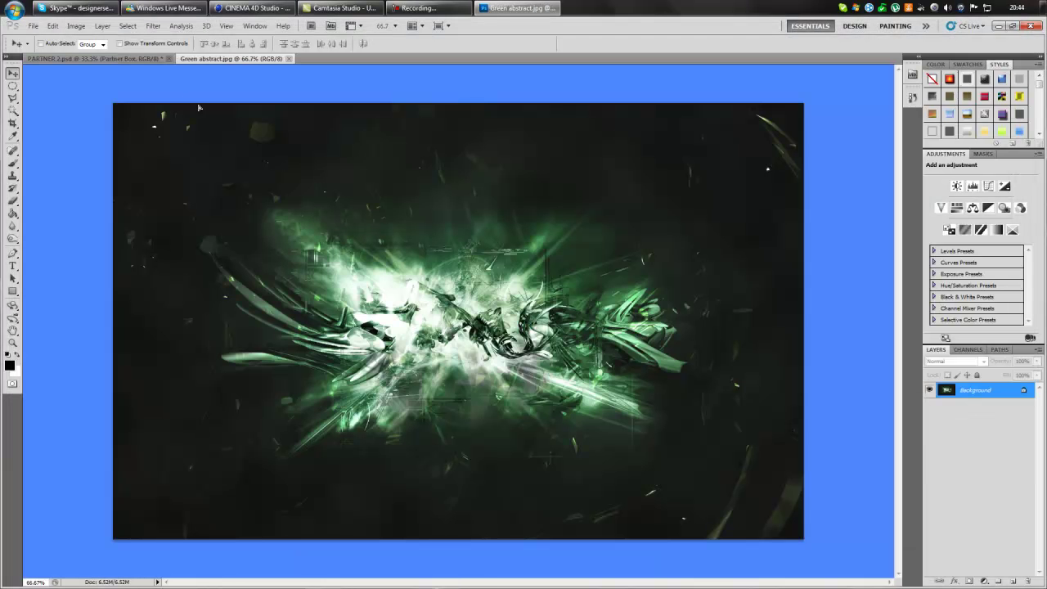
Copy the Green abstract image into PARTNER 2.psd and move it to the canvas's top edge, centred at X 1000 px, Y 600 px.
{"action": "left_click_drag", "start_coordinate": [198, 107], "coordinate": [484, 277]}
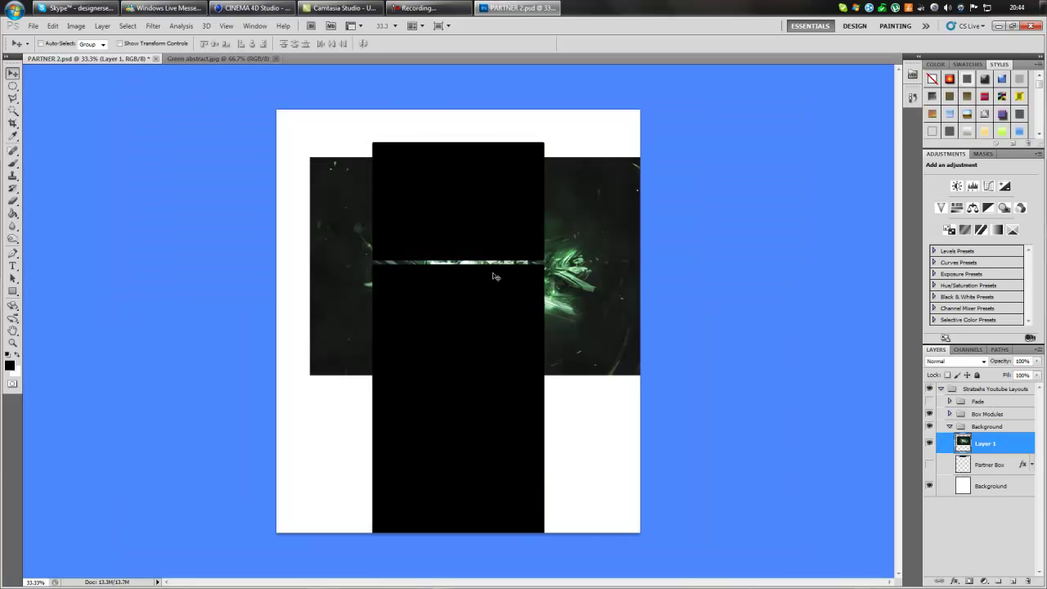
{"action": "left_click", "coordinate": [494, 277]}
{"action": "key", "text": "ctrl+t"}
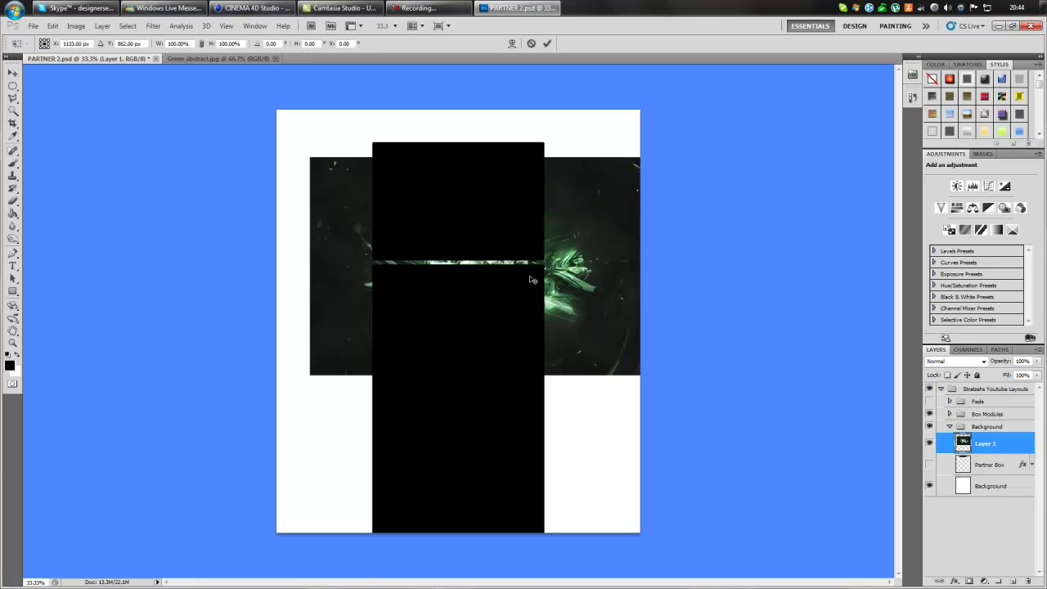
{"action": "left_click_drag", "start_coordinate": [579, 281], "coordinate": [555, 236]}
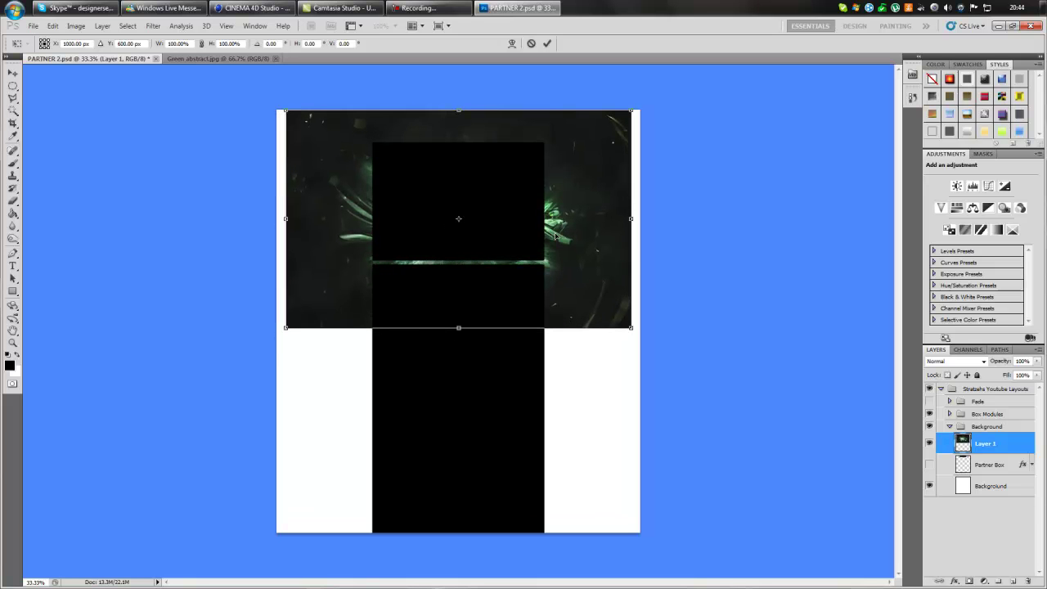
Stretch the abstract image to about 111.5% width and 157% height, covering the full canvas width.
{"action": "left_click_drag", "start_coordinate": [635, 218], "coordinate": [654, 216]}
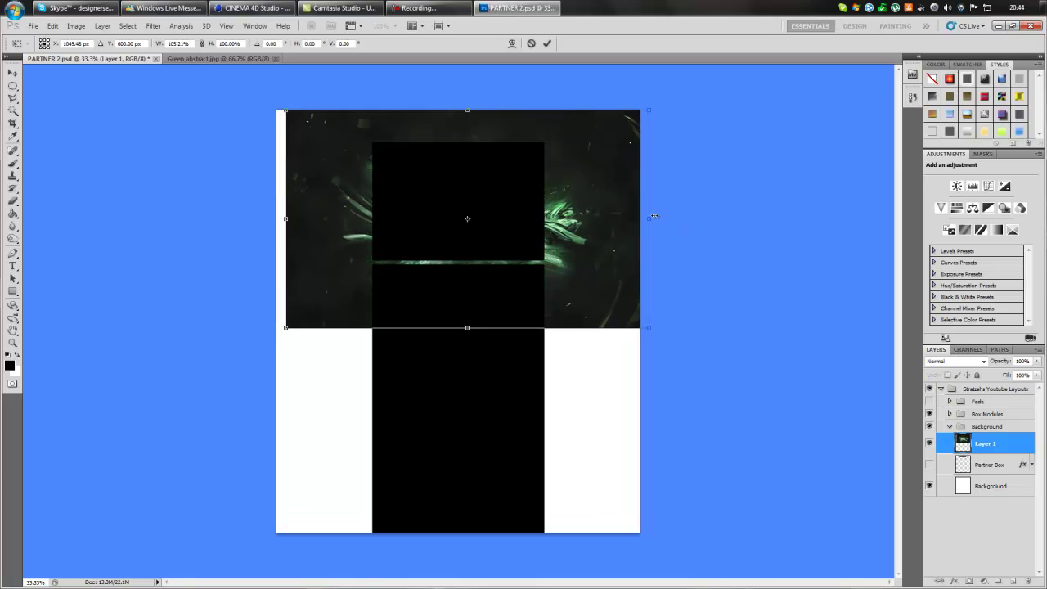
{"action": "left_click_drag", "start_coordinate": [290, 218], "coordinate": [267, 214]}
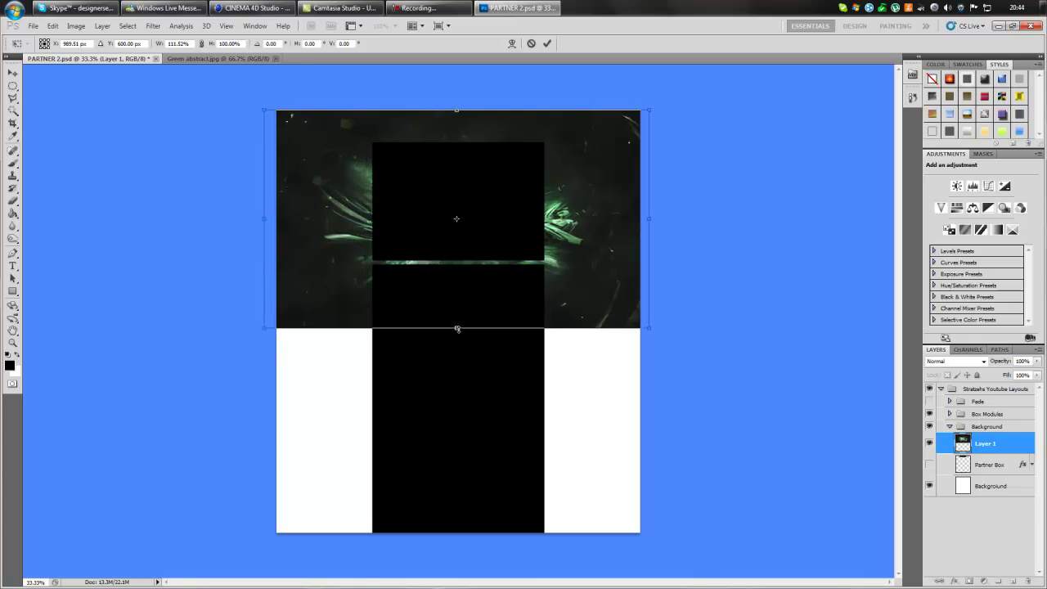
{"action": "left_click_drag", "start_coordinate": [458, 327], "coordinate": [456, 464]}
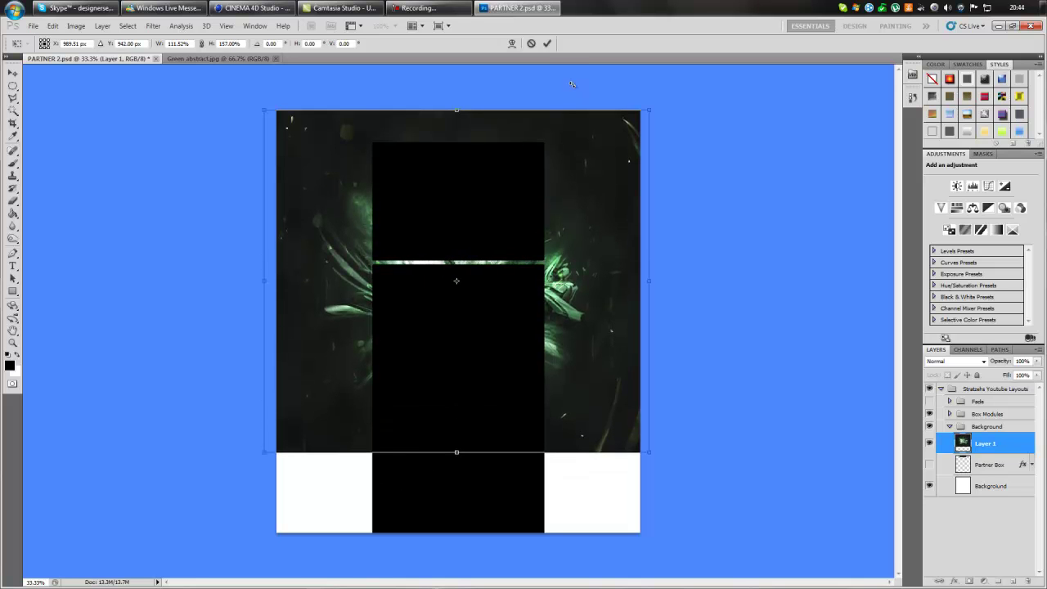
{"action": "left_click", "coordinate": [549, 45]}
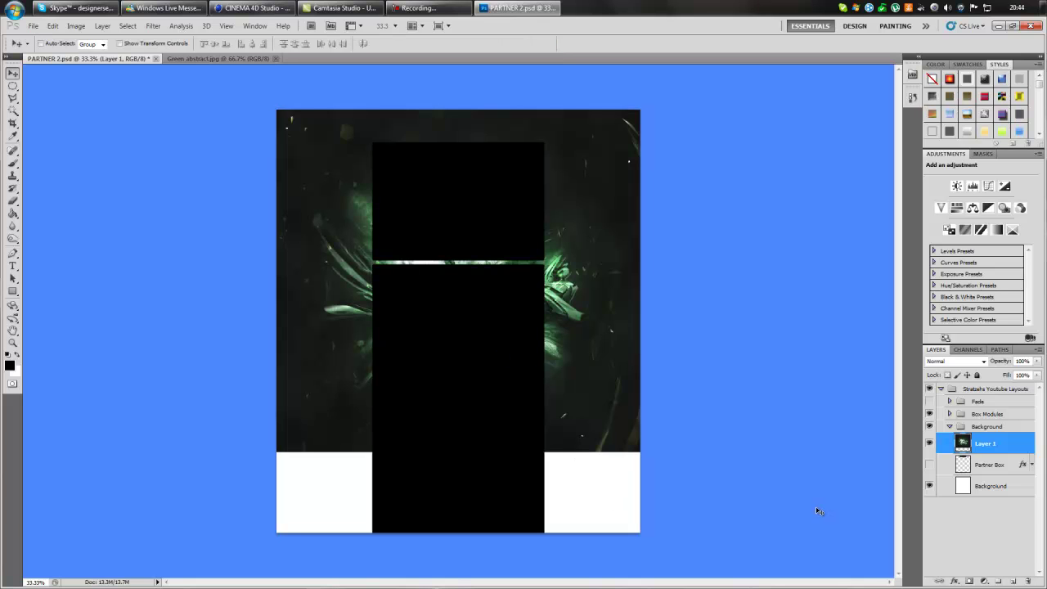
Fill the Background layer with black.
{"action": "left_click", "coordinate": [970, 484]}
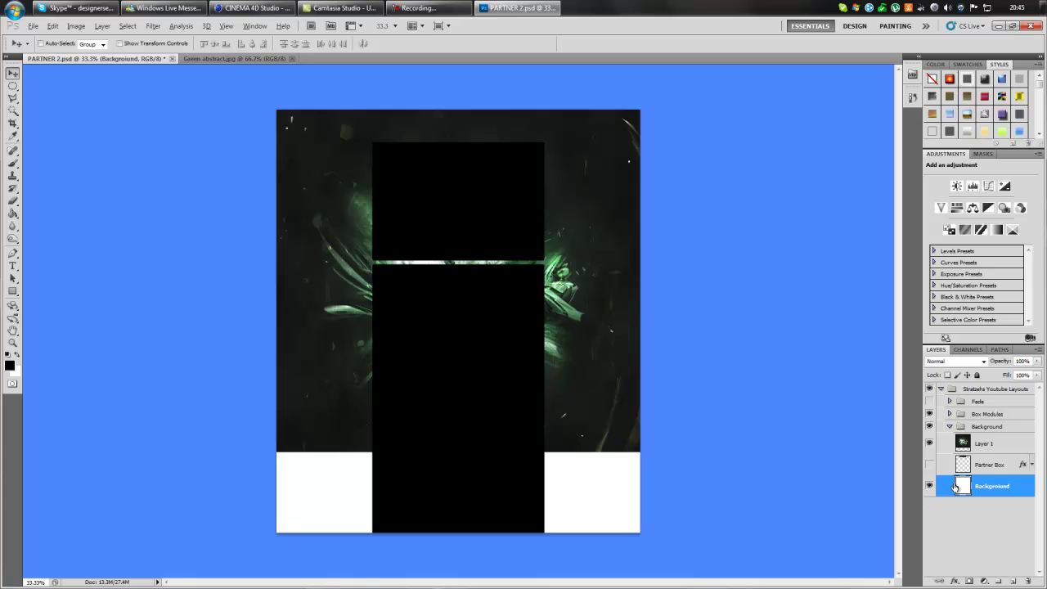
{"action": "key", "text": "alt+BackSpace"}
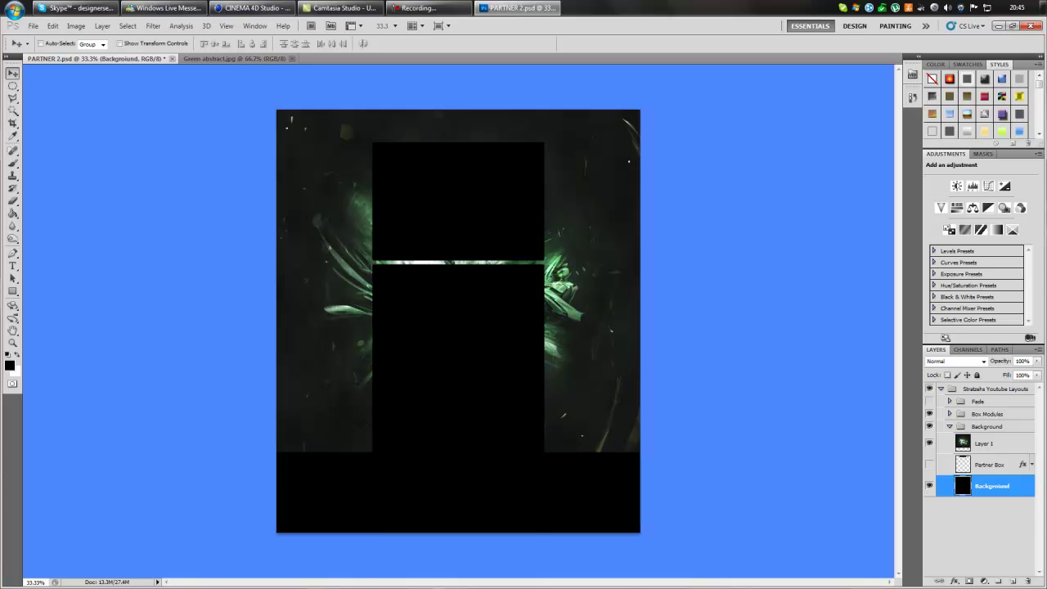
Try to fade the lower edge of Layer 1 into the black with a soft eraser of about 504 px.
{"action": "key", "text": "z"}
{"action": "left_click", "coordinate": [385, 428]}
{"action": "scroll", "coordinate": [507, 451], "scroll_direction": "down", "scroll_amount": 2}
{"action": "left_click", "coordinate": [983, 447]}
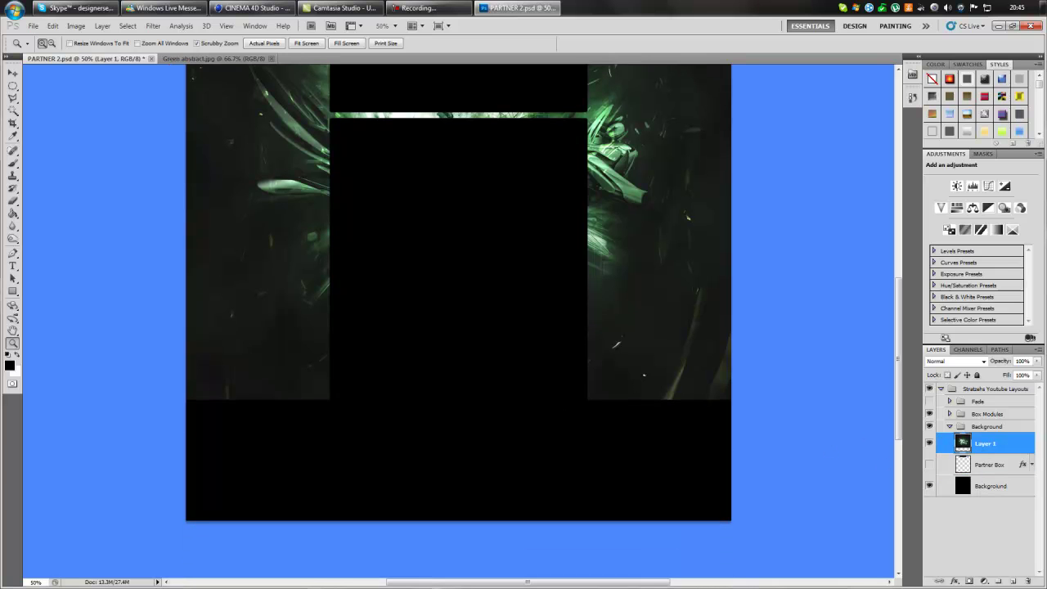
{"action": "right_click", "coordinate": [12, 200]}
{"action": "left_click", "coordinate": [45, 204]}
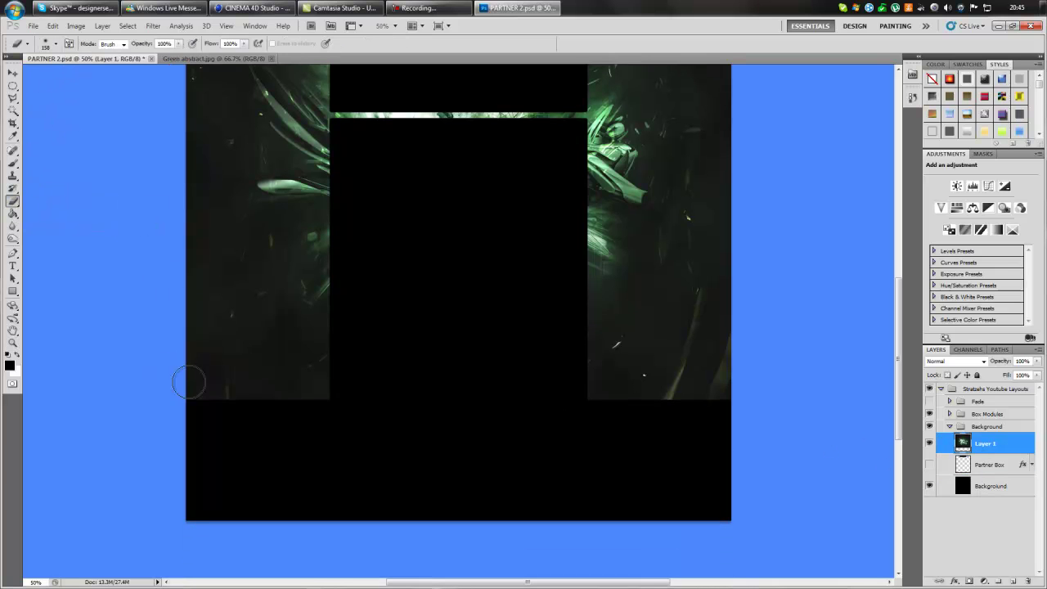
{"action": "left_click", "coordinate": [55, 45]}
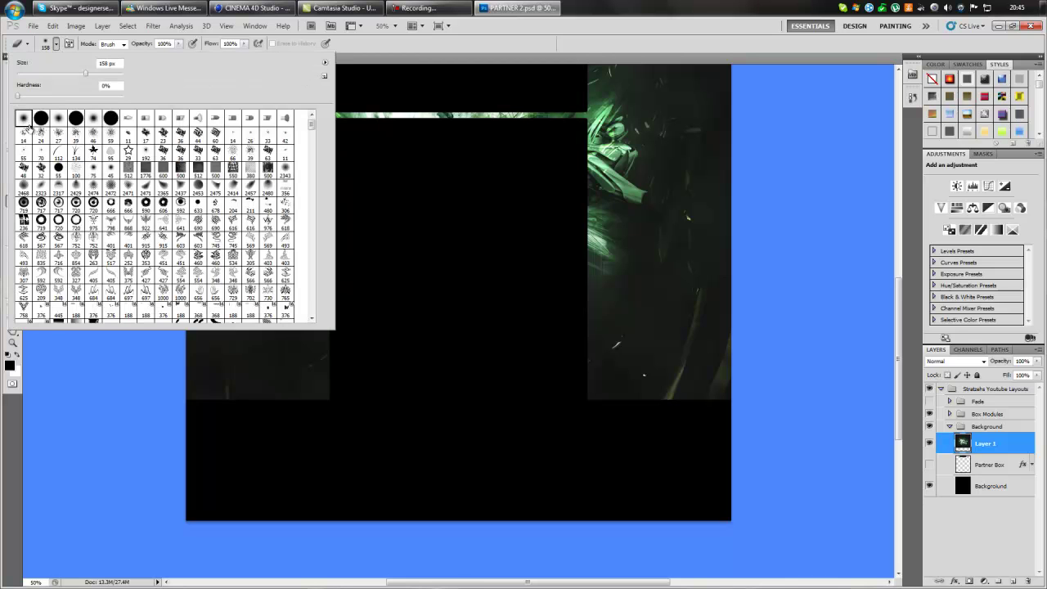
{"action": "left_click_drag", "start_coordinate": [104, 74], "coordinate": [113, 73]}
{"action": "left_click", "coordinate": [260, 446]}
{"action": "left_click_drag", "start_coordinate": [165, 393], "coordinate": [830, 393]}
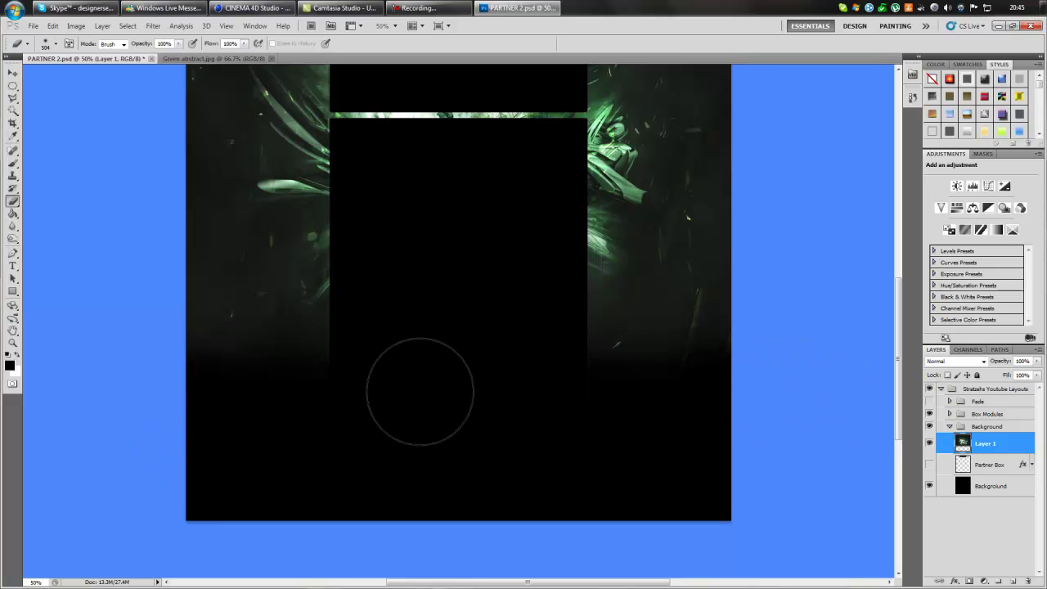
Undo the eraser strokes on Layer 1's lower edge.
{"action": "left_click", "coordinate": [52, 25]}
{"action": "left_click", "coordinate": [52, 25]}
{"action": "left_click", "coordinate": [53, 26]}
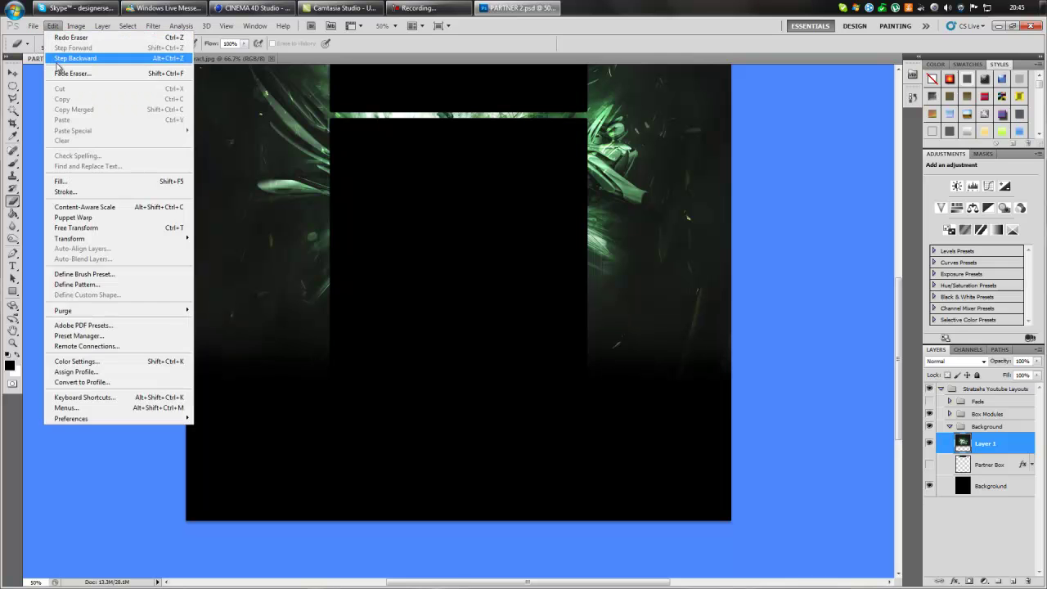
{"action": "left_click", "coordinate": [59, 59]}
Collapse the Background group, then make the Fade group visible and expand it.
{"action": "left_click", "coordinate": [950, 427]}
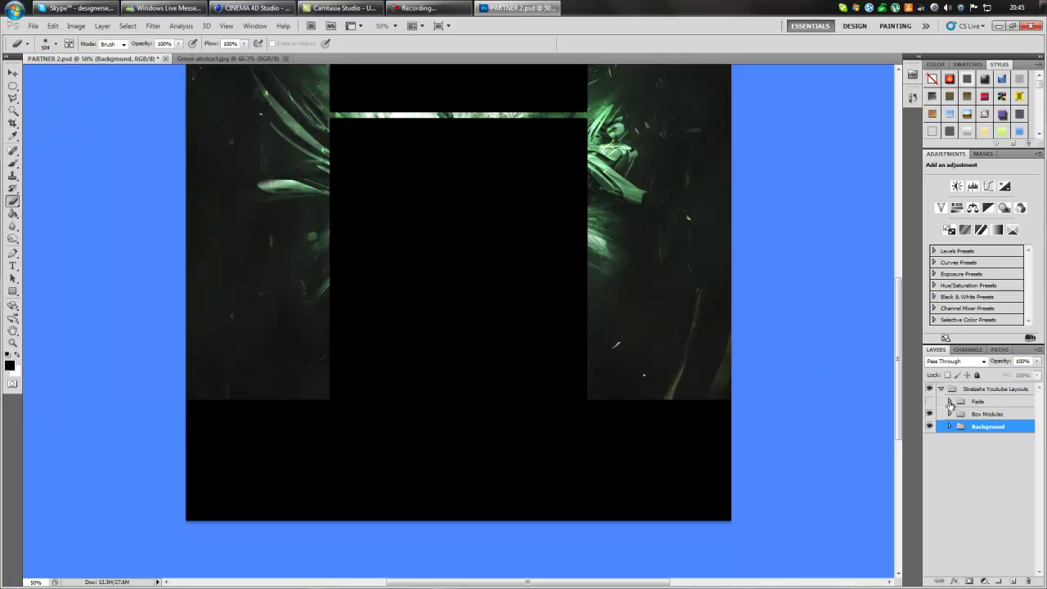
{"action": "left_click", "coordinate": [932, 401]}
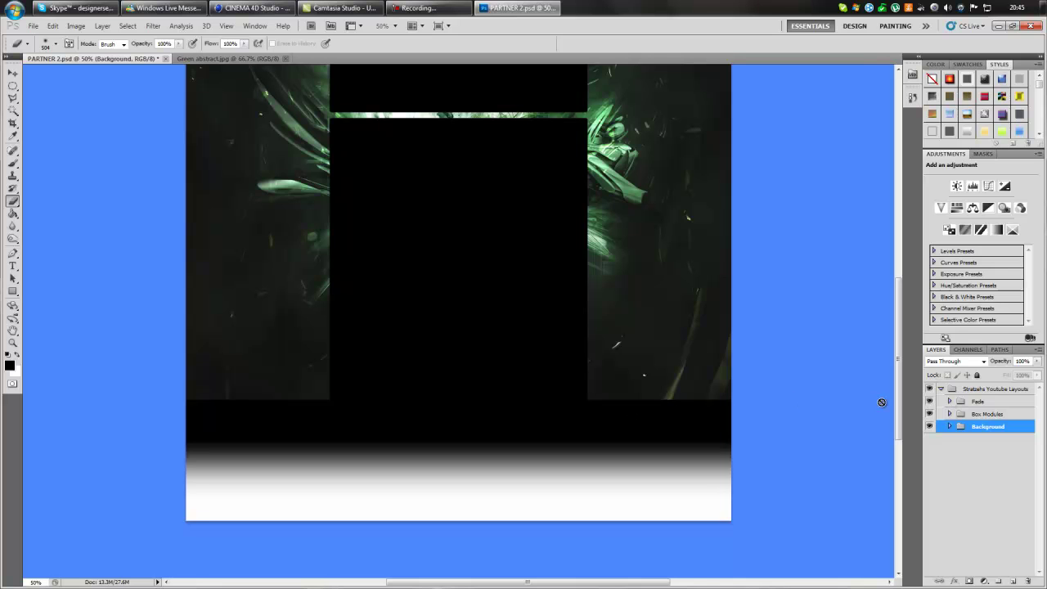
{"action": "left_click", "coordinate": [947, 400]}
Apply a black Color Overlay in Normal blend mode to the Bottom Fade layer.
{"action": "double_click", "coordinate": [1018, 418]}
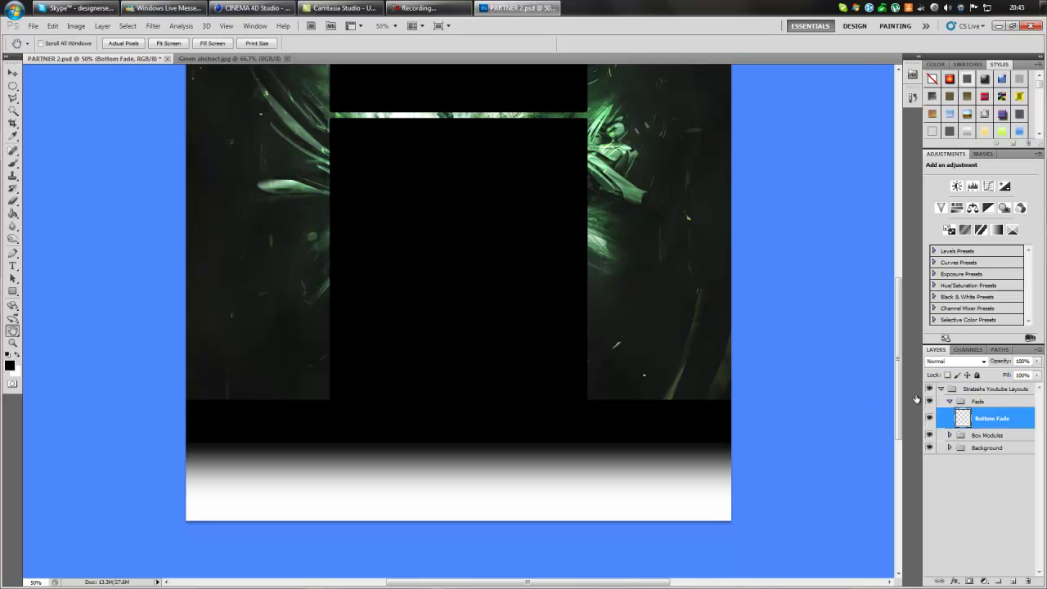
{"action": "left_click", "coordinate": [587, 247]}
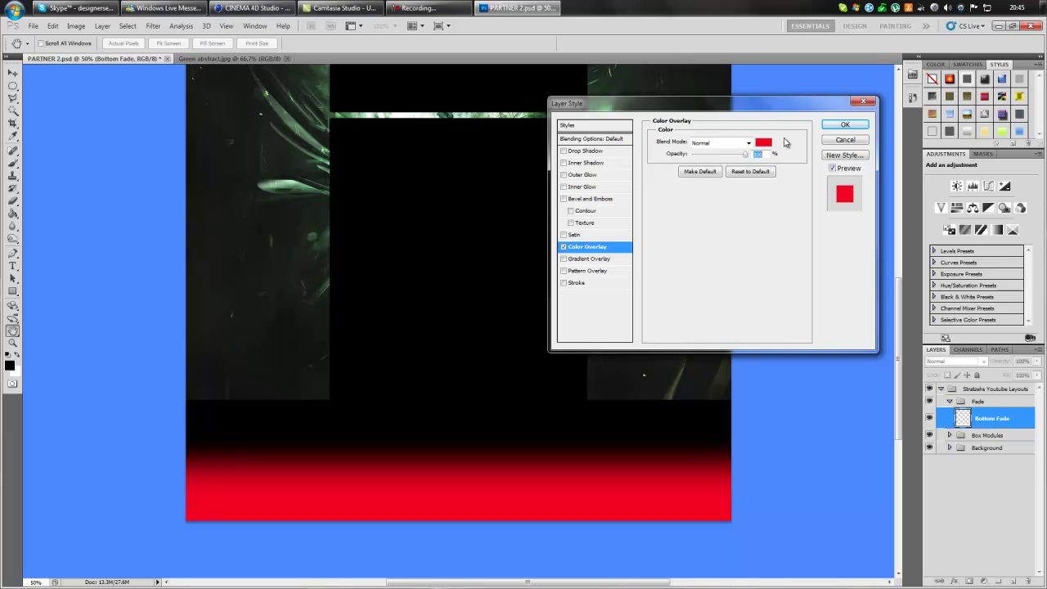
{"action": "left_click", "coordinate": [750, 143]}
{"action": "left_click", "coordinate": [759, 151]}
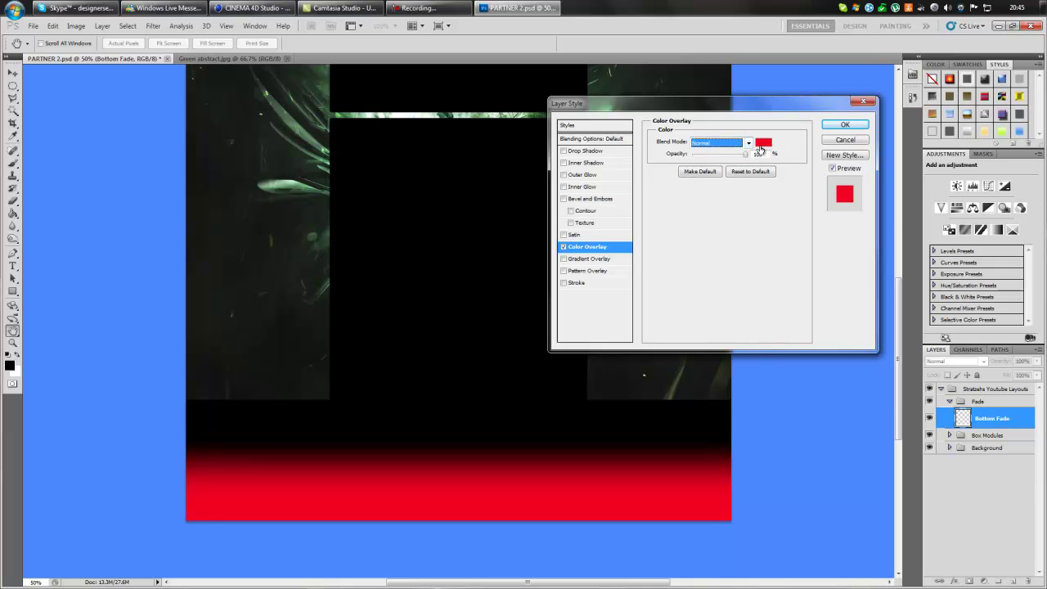
{"action": "left_click", "coordinate": [763, 143]}
{"action": "left_click", "coordinate": [644, 379]}
{"action": "left_click", "coordinate": [886, 239]}
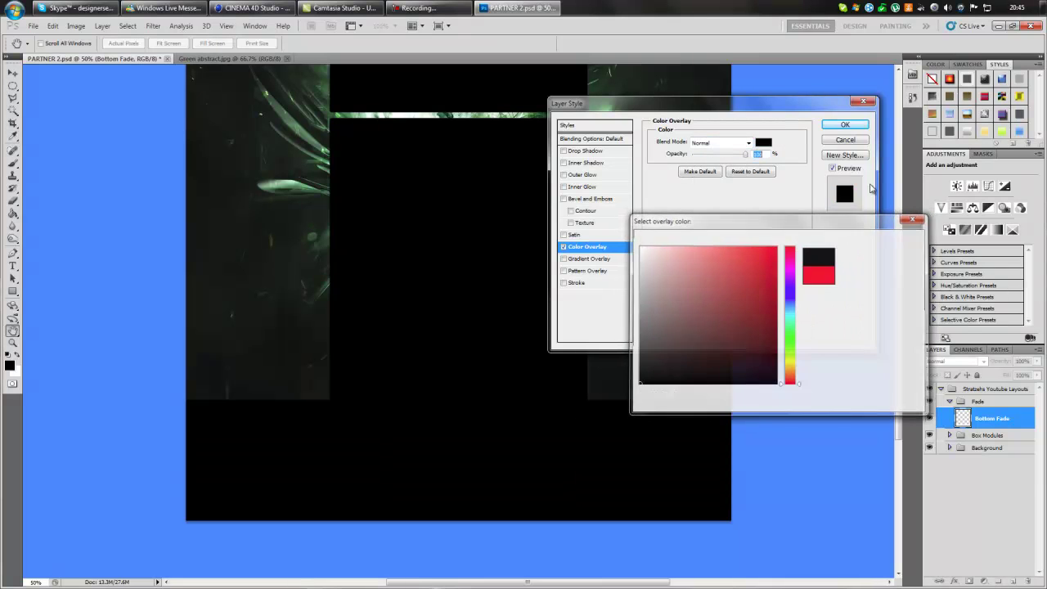
{"action": "left_click", "coordinate": [834, 127]}
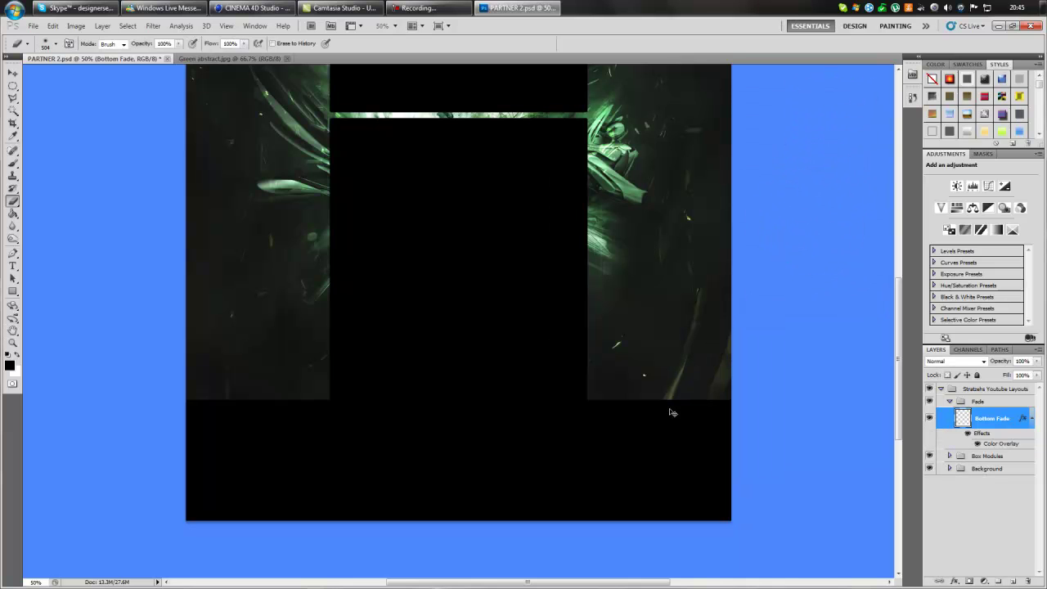
Try stretching the Bottom Fade layer upward over the lower part of the abstract image.
{"action": "key", "text": "ctrl+t"}
{"action": "mouse_move", "coordinate": [462, 441]}
{"action": "left_mouse_down"}
{"action": "mouse_move", "coordinate": [467, 180]}
{"action": "mouse_move", "coordinate": [467, 190]}
{"action": "left_mouse_up"}
{"action": "left_click", "coordinate": [547, 44]}
{"action": "key", "text": "e"}
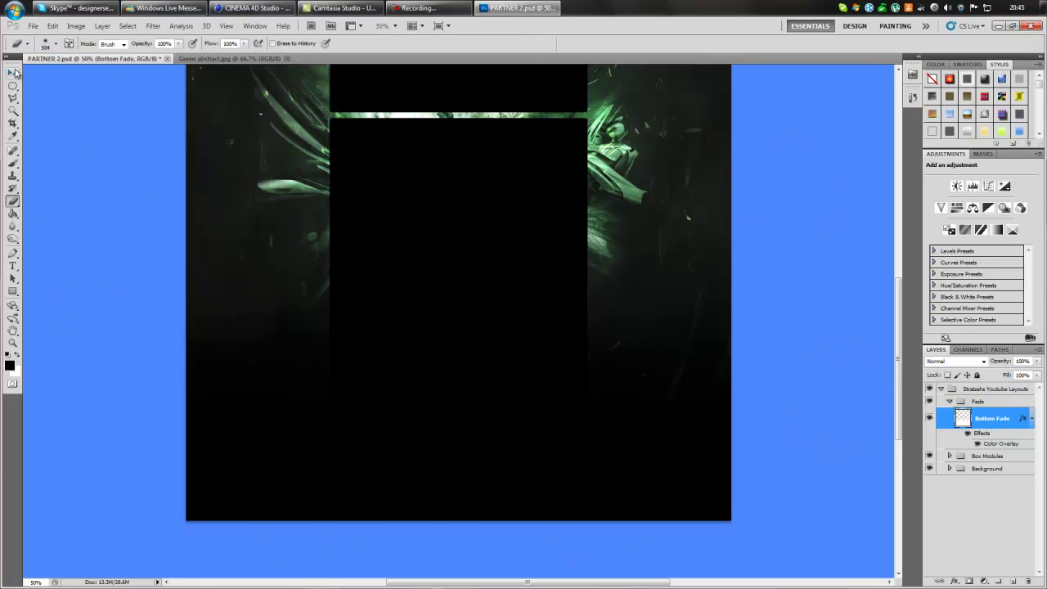
Undo the free transform of the Bottom Fade layer.
{"action": "left_click", "coordinate": [52, 25]}
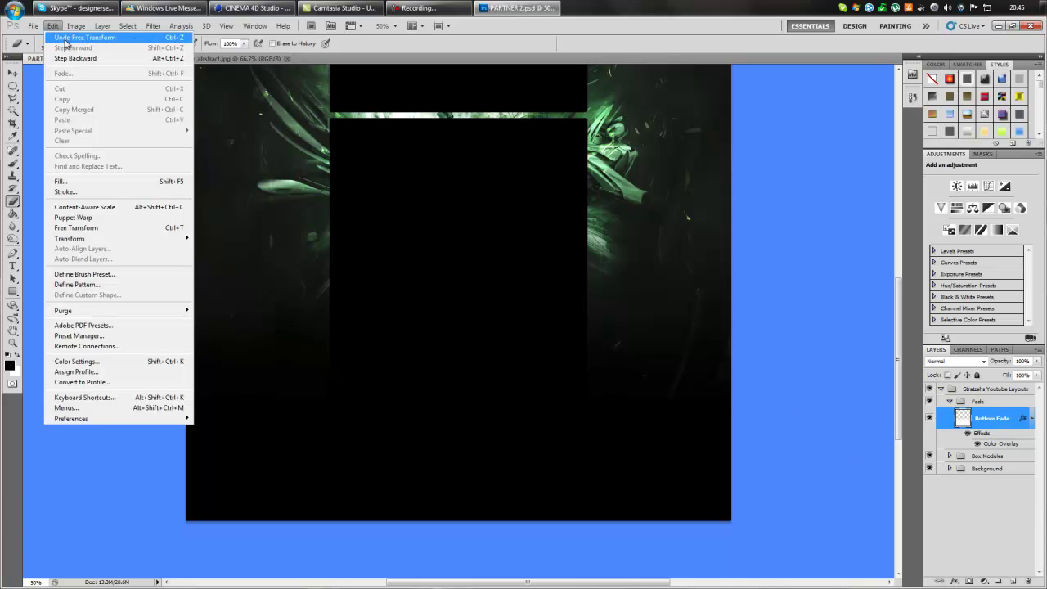
{"action": "left_click", "coordinate": [66, 39]}
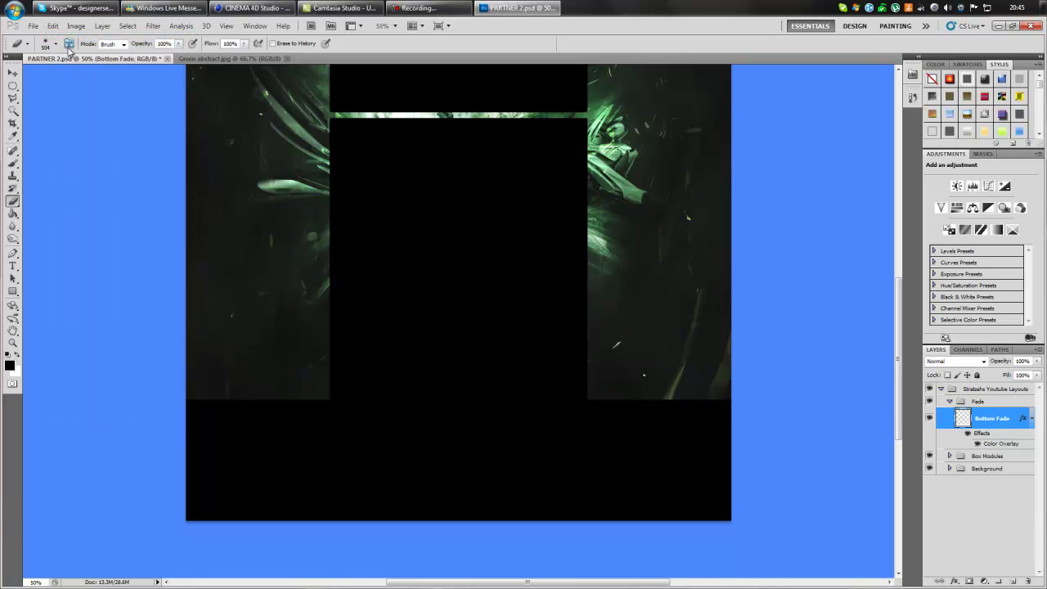
Collapse and hide the Fade group, then expand the Background group.
{"action": "left_click", "coordinate": [950, 402]}
{"action": "left_click", "coordinate": [928, 402]}
{"action": "left_click", "coordinate": [950, 427]}
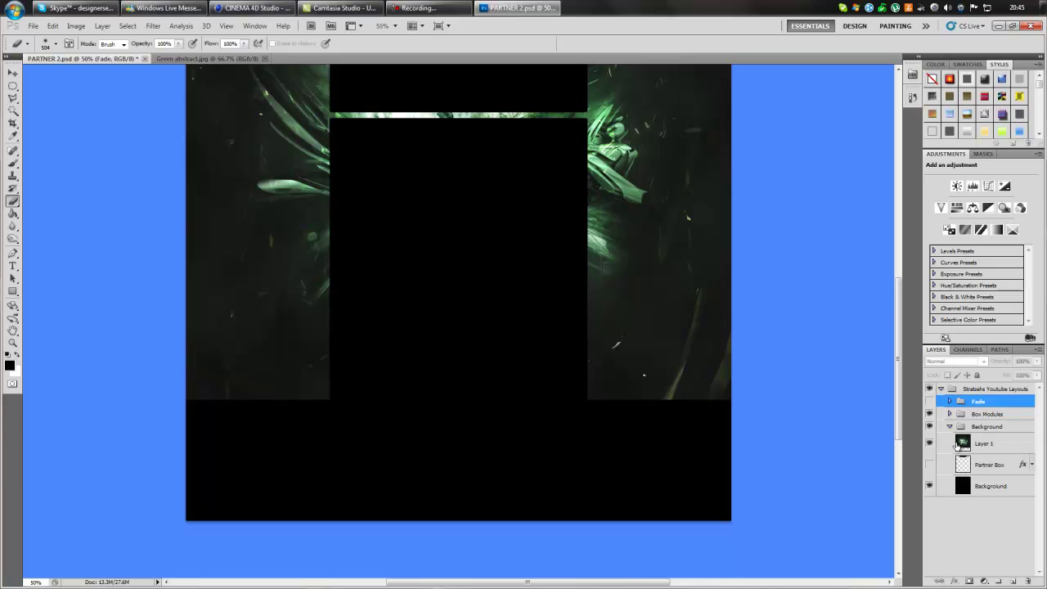
Erase the lower edge of the abstract image on Layer 1 with the soft eraser so it fades into black.
{"action": "left_click", "coordinate": [958, 445]}
{"action": "mouse_move", "coordinate": [188, 383]}
{"action": "left_mouse_down"}
{"action": "mouse_move", "coordinate": [764, 378]}
{"action": "mouse_move", "coordinate": [86, 379]}
{"action": "left_mouse_up"}
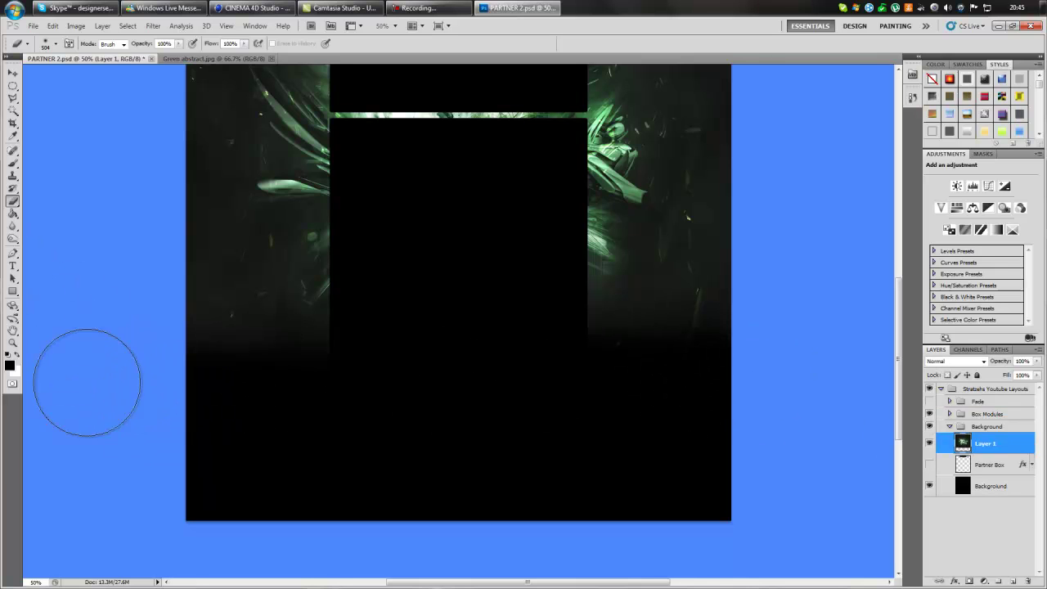
{"action": "left_click", "coordinate": [12, 342]}
{"action": "left_click", "coordinate": [305, 43]}
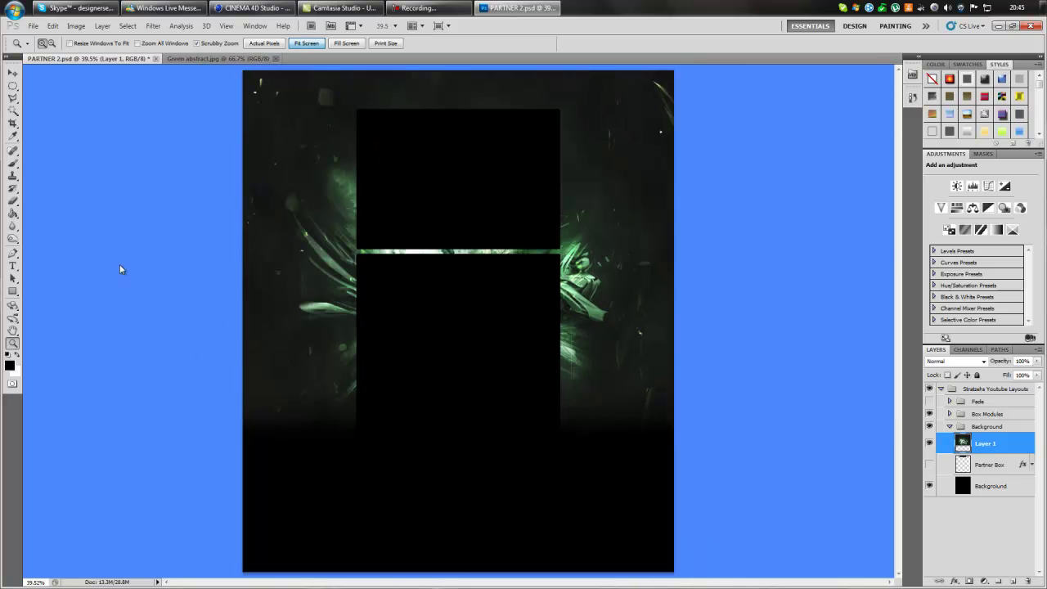
Open Metal Cables.psd, Metal Tube Pack.psd and WIRE.psd from the Wires folder of the Graphics Pack.
{"action": "left_click", "coordinate": [13, 73]}
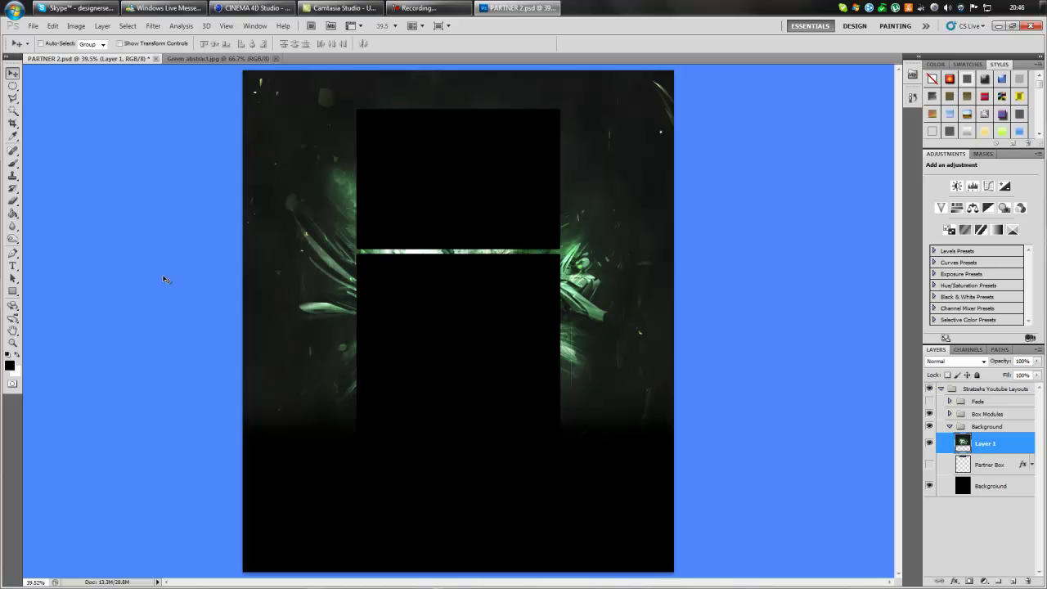
{"action": "left_click", "coordinate": [32, 25]}
{"action": "left_click", "coordinate": [49, 40]}
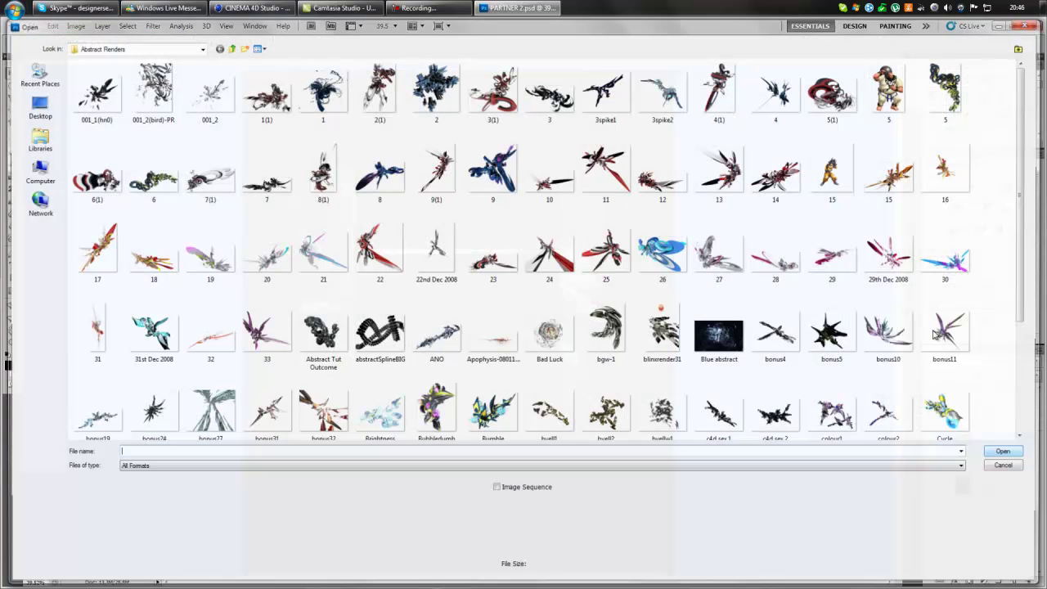
{"action": "left_click", "coordinate": [139, 47]}
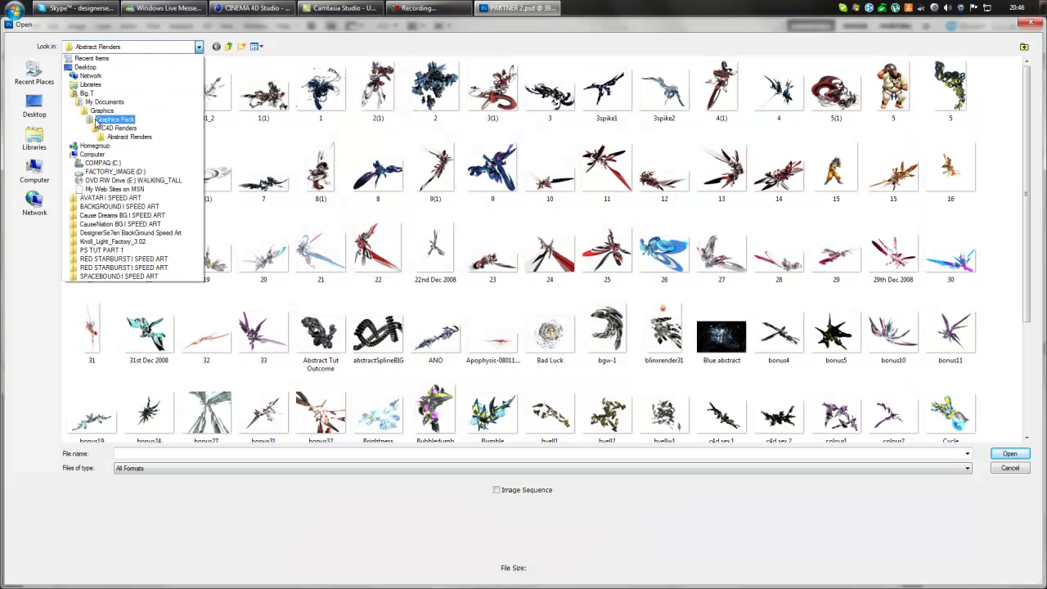
{"action": "left_click", "coordinate": [78, 126]}
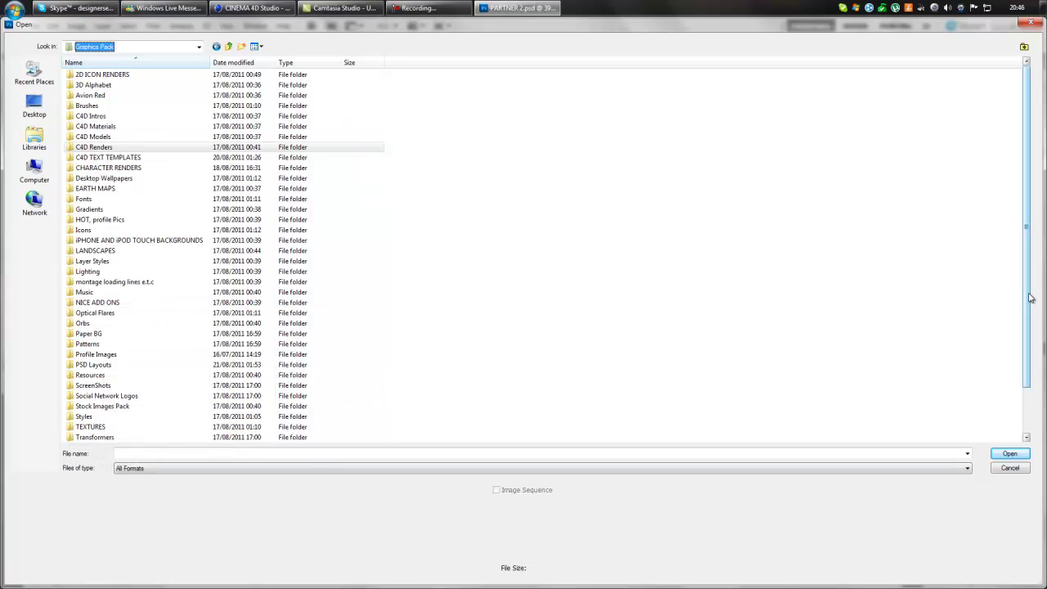
{"action": "scroll", "coordinate": [752, 396], "scroll_direction": "down", "scroll_amount": 2}
{"action": "double_click", "coordinate": [85, 417]}
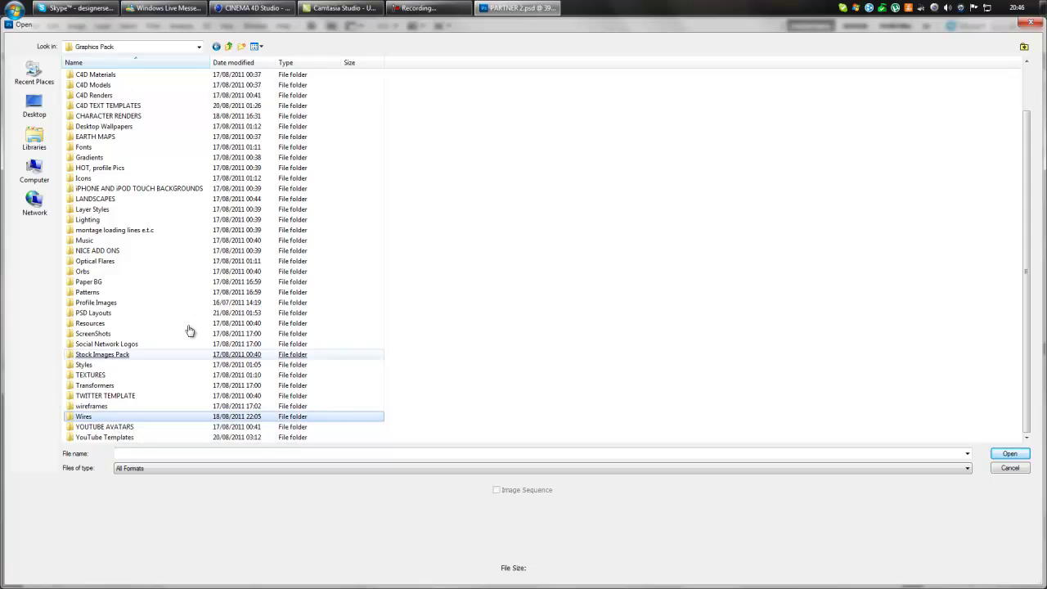
{"action": "left_click_drag", "start_coordinate": [82, 56], "coordinate": [82, 56]}
{"action": "left_click", "coordinate": [1010, 453]}
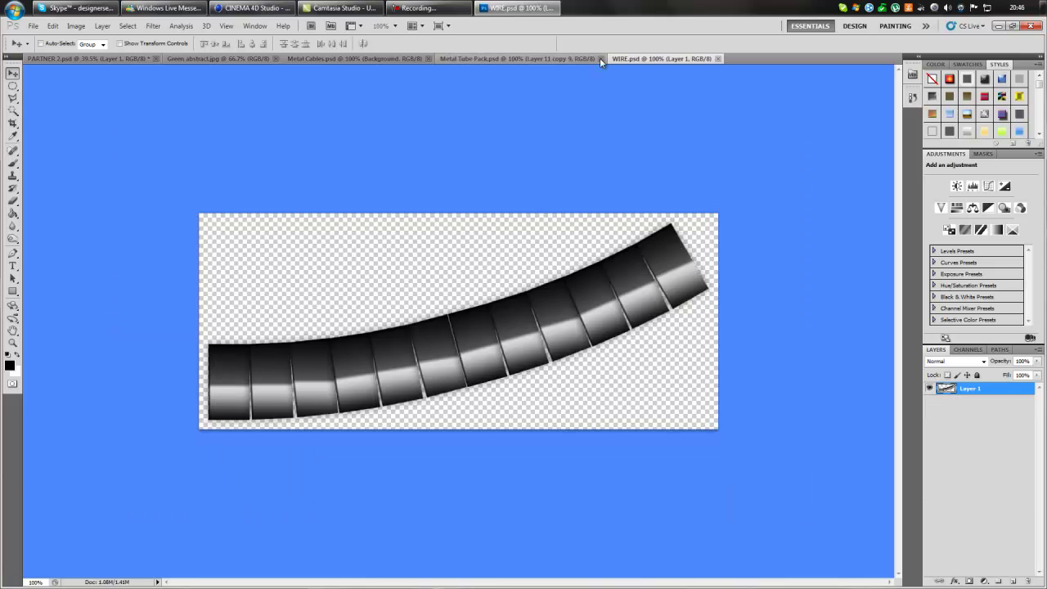
Copy the wire into PARTNER 2.psd, rotate it 105°, scale it to about 50% and place it along the upper box's left edge.
{"action": "left_click_drag", "start_coordinate": [434, 259], "coordinate": [410, 339]}
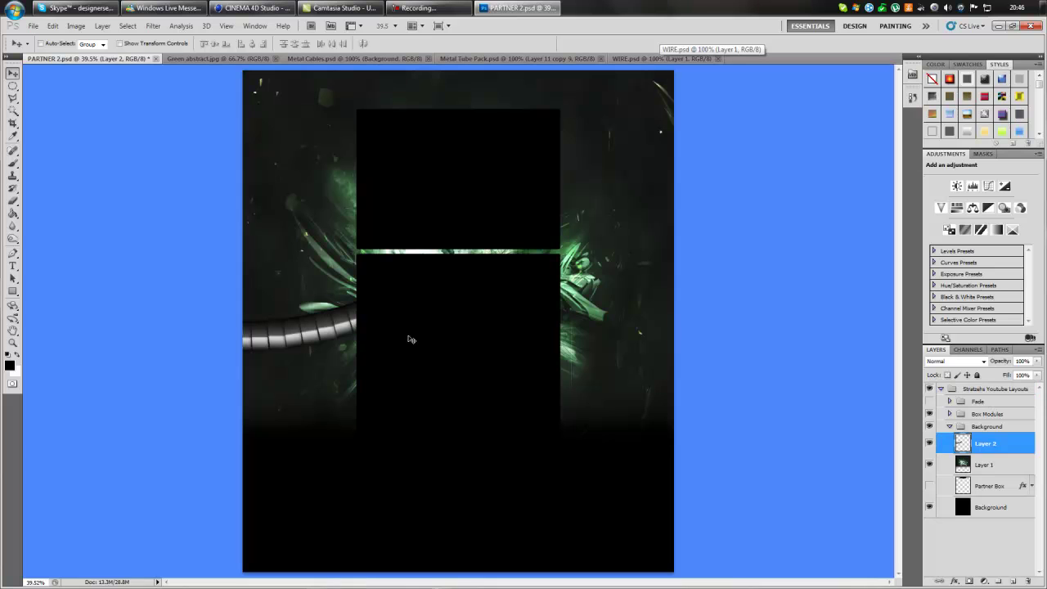
{"action": "key", "text": "ctrl+t"}
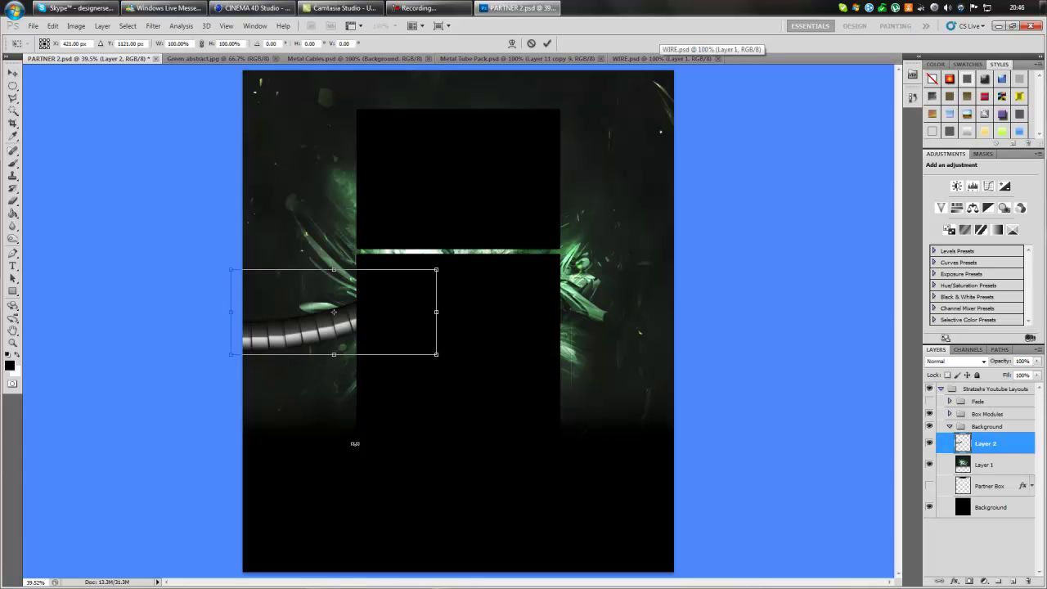
{"action": "left_click_drag", "start_coordinate": [491, 346], "coordinate": [435, 449]}
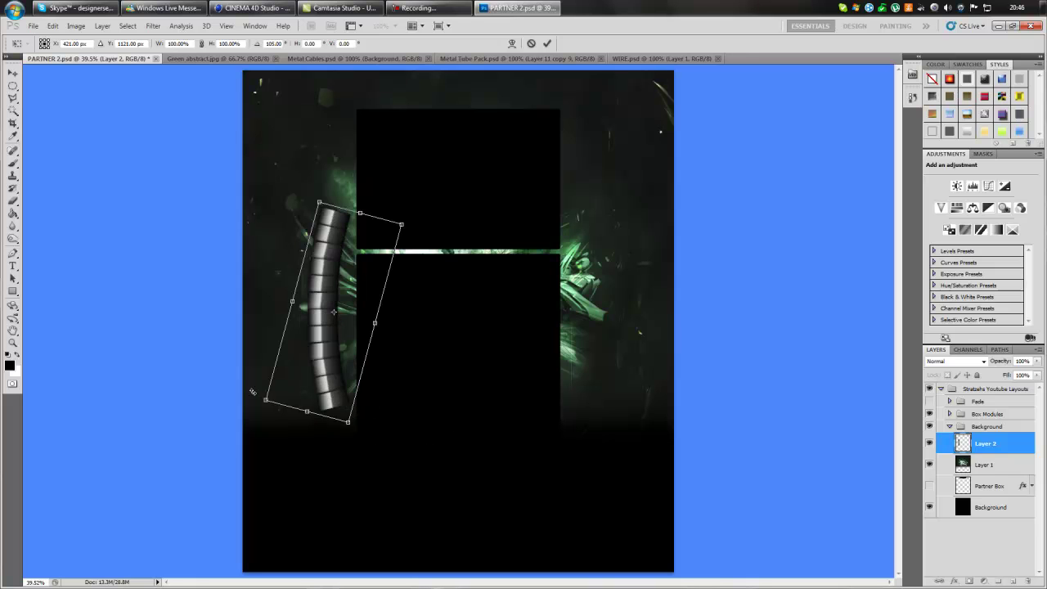
{"action": "left_click_drag", "start_coordinate": [268, 396], "coordinate": [339, 242]}
{"action": "left_click_drag", "start_coordinate": [365, 207], "coordinate": [356, 199]}
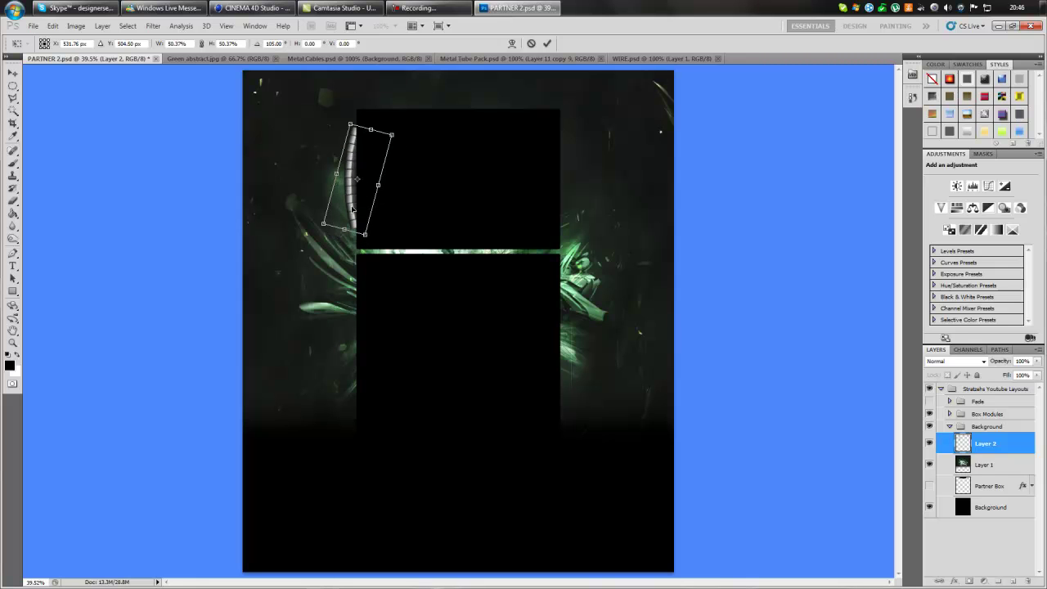
{"action": "key", "text": "Return"}
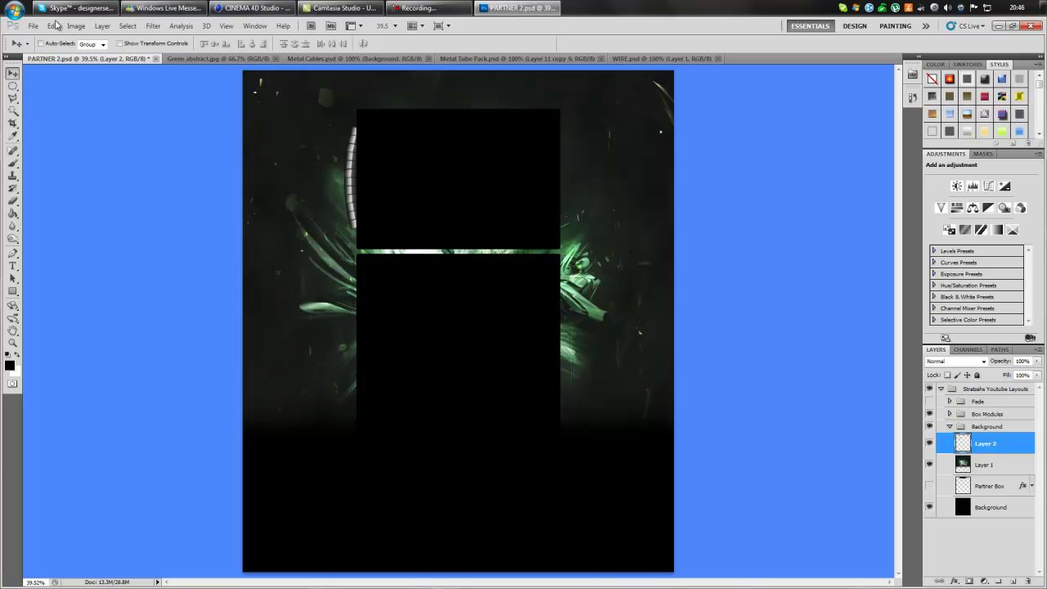
Puppet Warp the wire with three pins, bending its upper and lower ends inward behind the upper box.
{"action": "left_click", "coordinate": [54, 25]}
{"action": "left_click", "coordinate": [95, 218]}
{"action": "left_click", "coordinate": [358, 221]}
{"action": "left_click", "coordinate": [346, 176]}
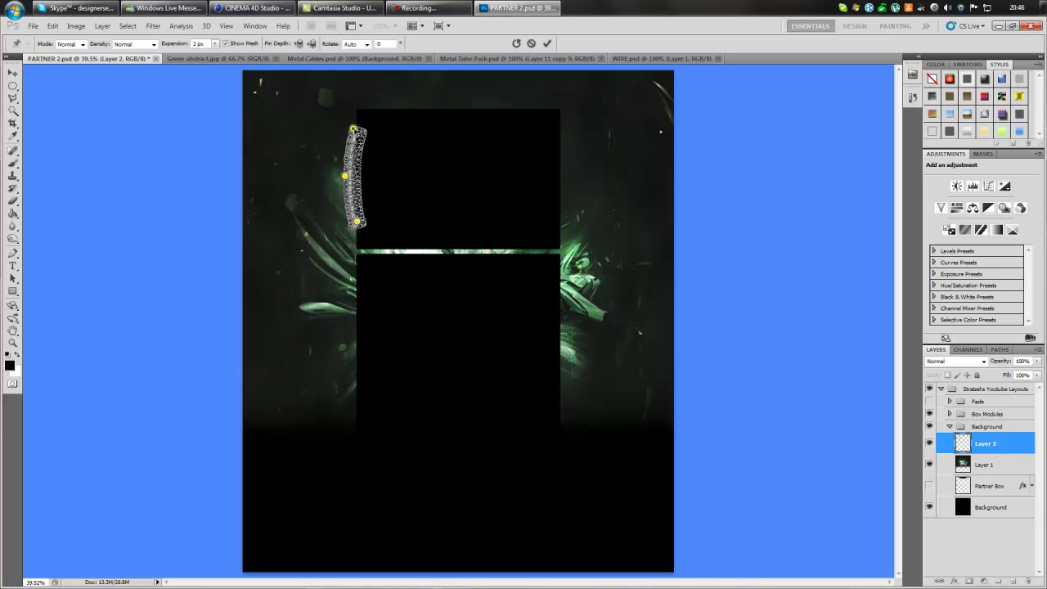
{"action": "left_click_drag", "start_coordinate": [353, 129], "coordinate": [359, 127]}
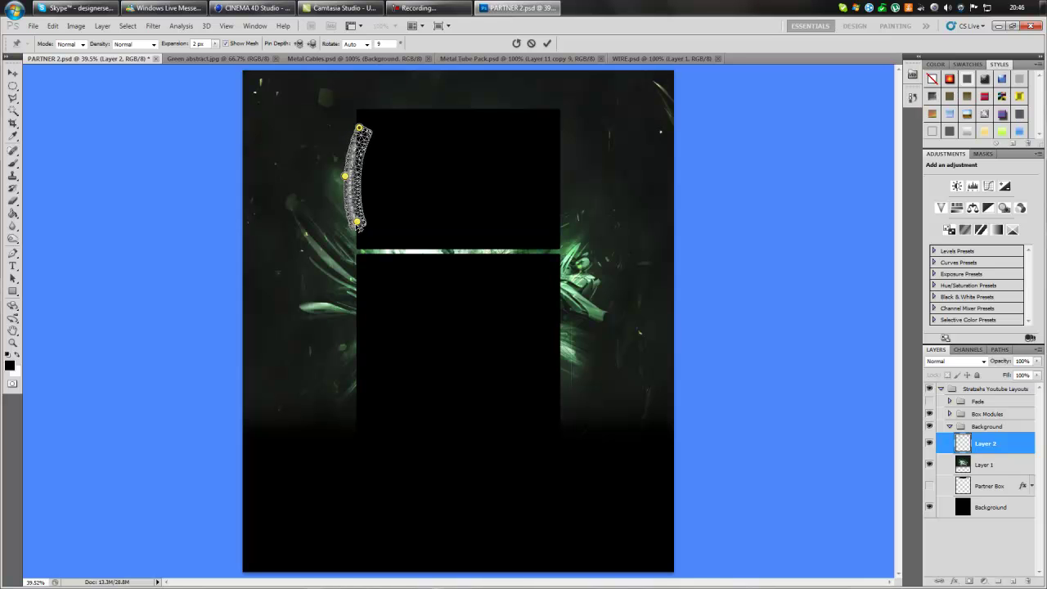
{"action": "left_click_drag", "start_coordinate": [357, 222], "coordinate": [368, 221]}
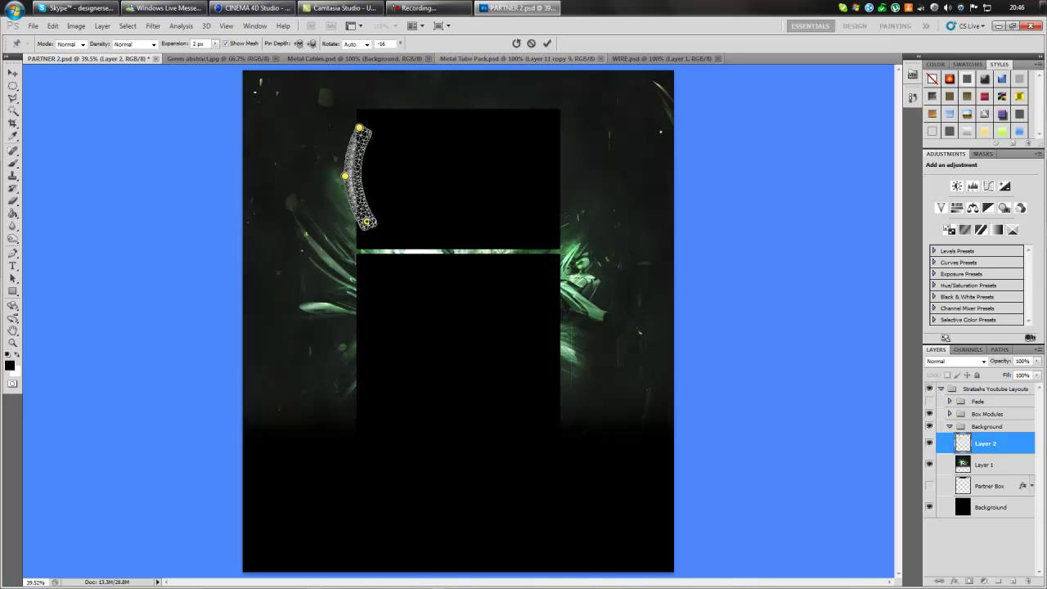
{"action": "left_click_drag", "start_coordinate": [368, 222], "coordinate": [363, 222]}
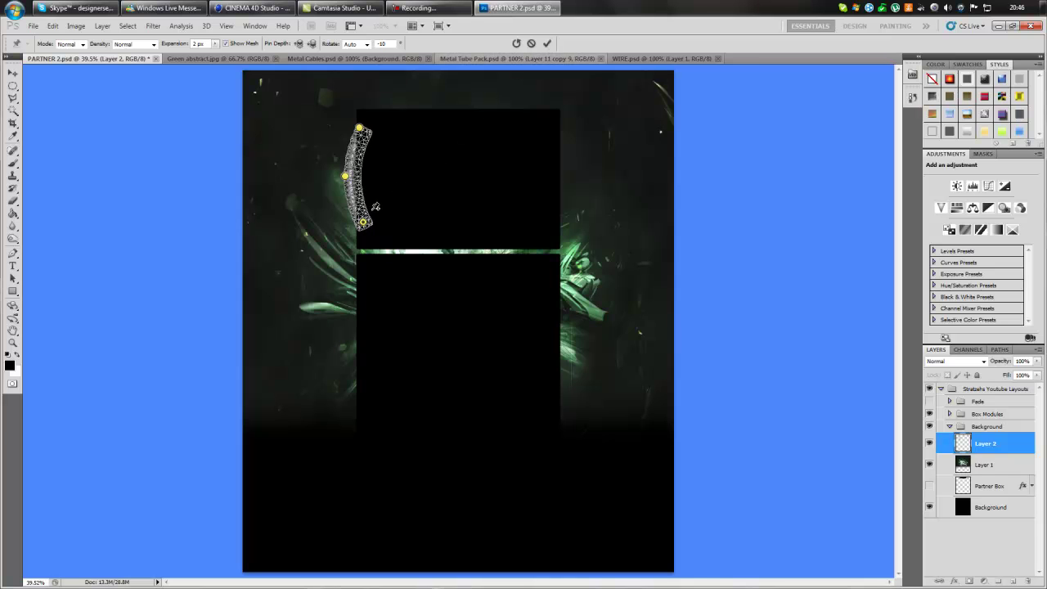
{"action": "left_click", "coordinate": [547, 44]}
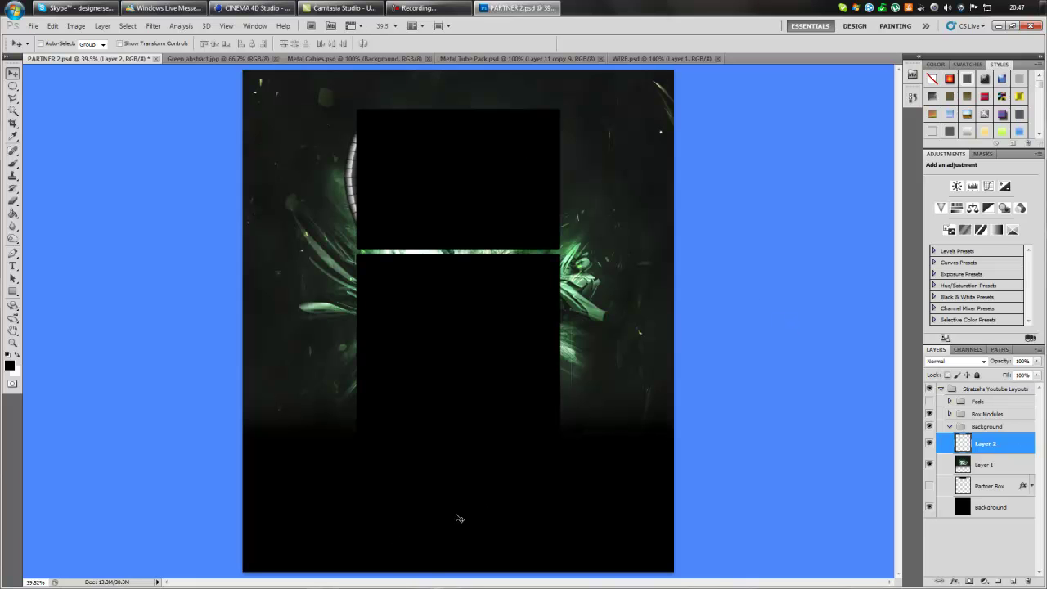
Duplicate the curved wire layer, flip the copy horizontally and place it at the upper box's right edge.
{"action": "key", "text": "ctrl+j"}
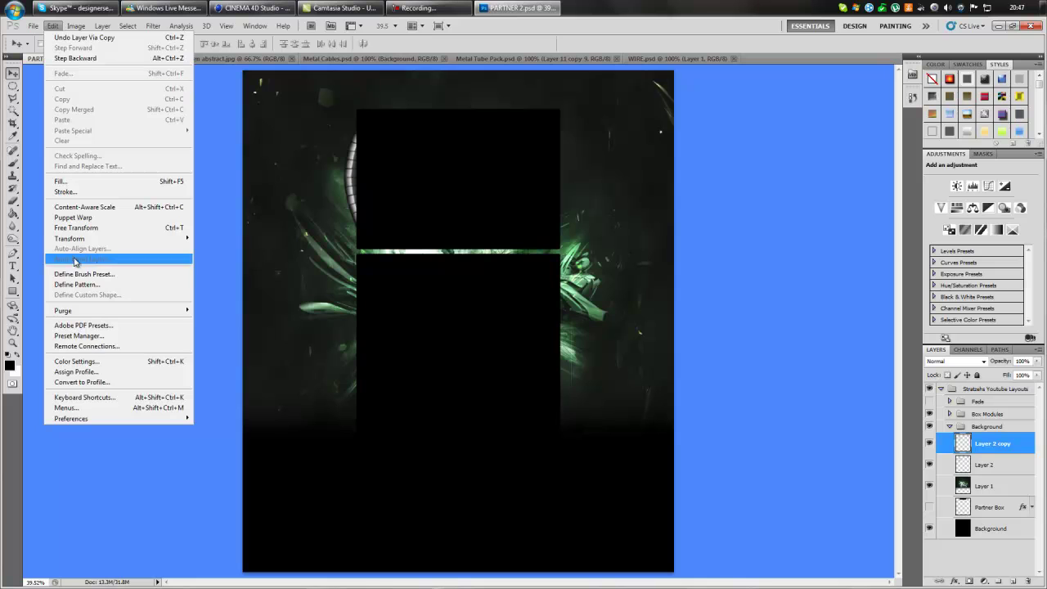
{"action": "left_click", "coordinate": [246, 356]}
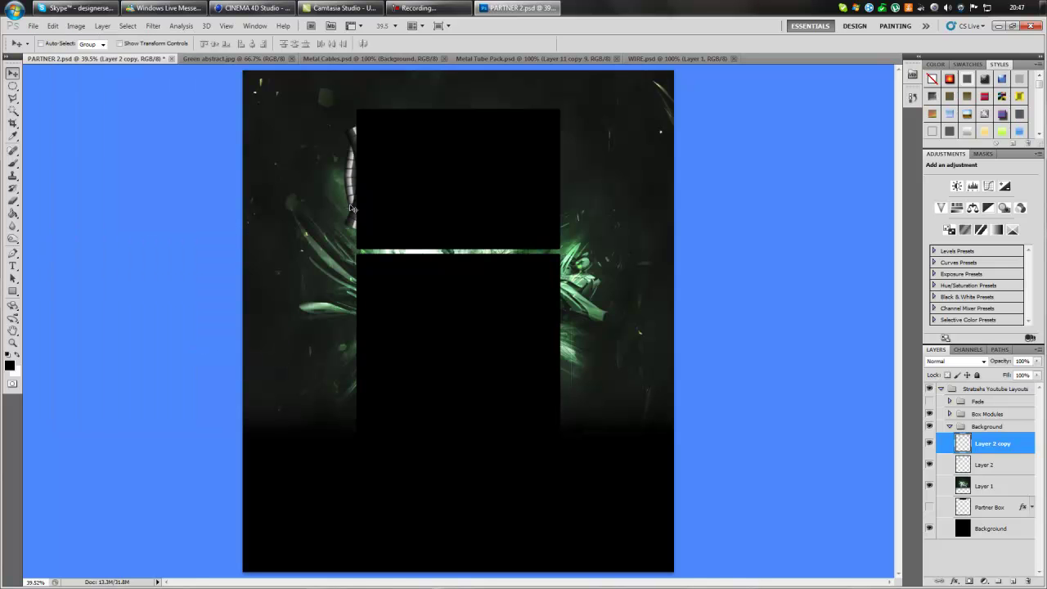
{"action": "left_click_drag", "start_coordinate": [427, 199], "coordinate": [566, 198]}
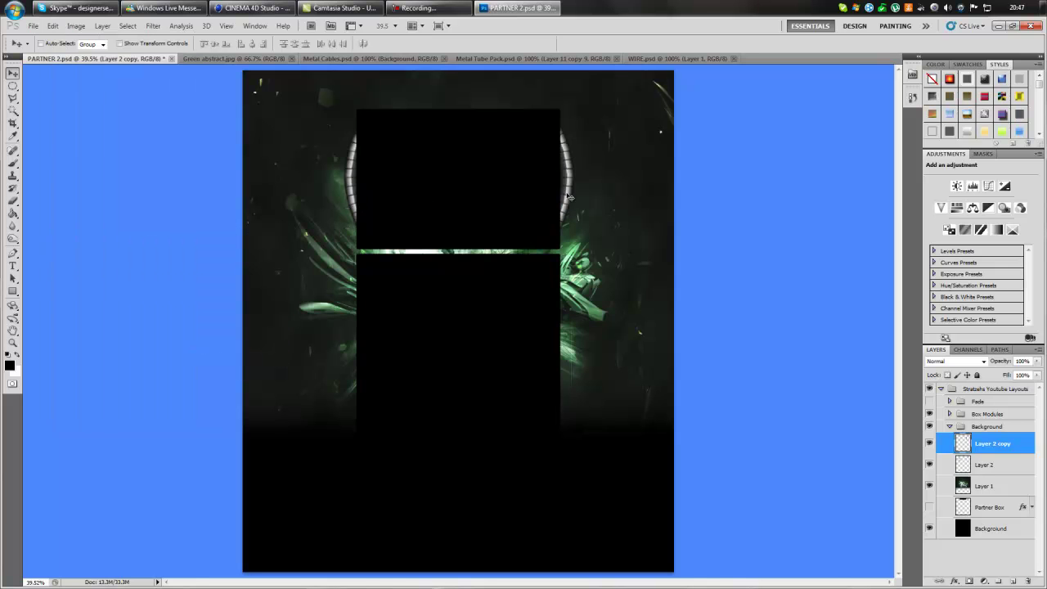
{"action": "left_click", "coordinate": [993, 467]}
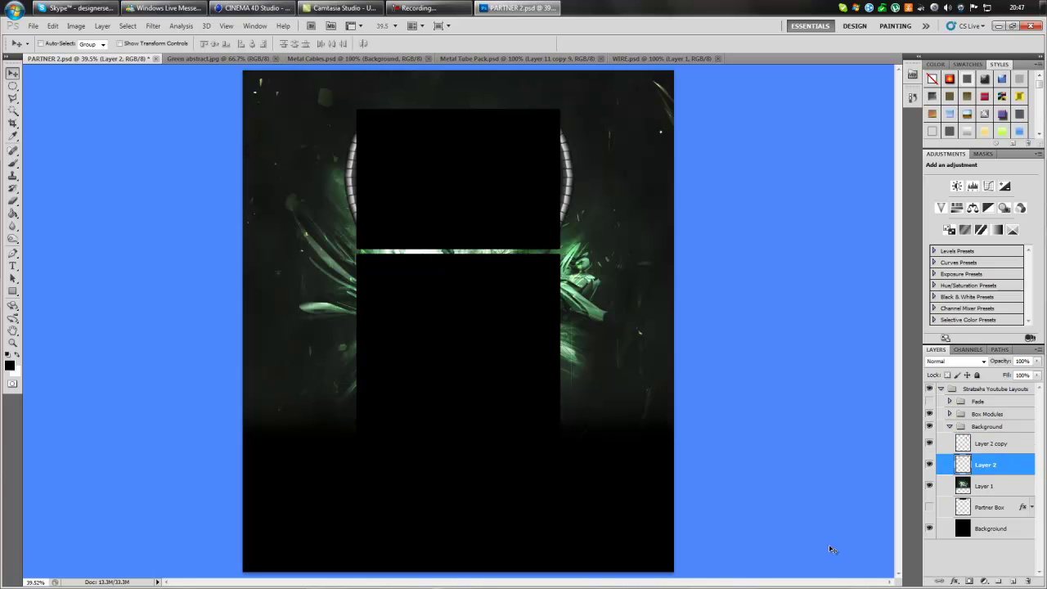
{"action": "key", "text": "ctrl+t"}
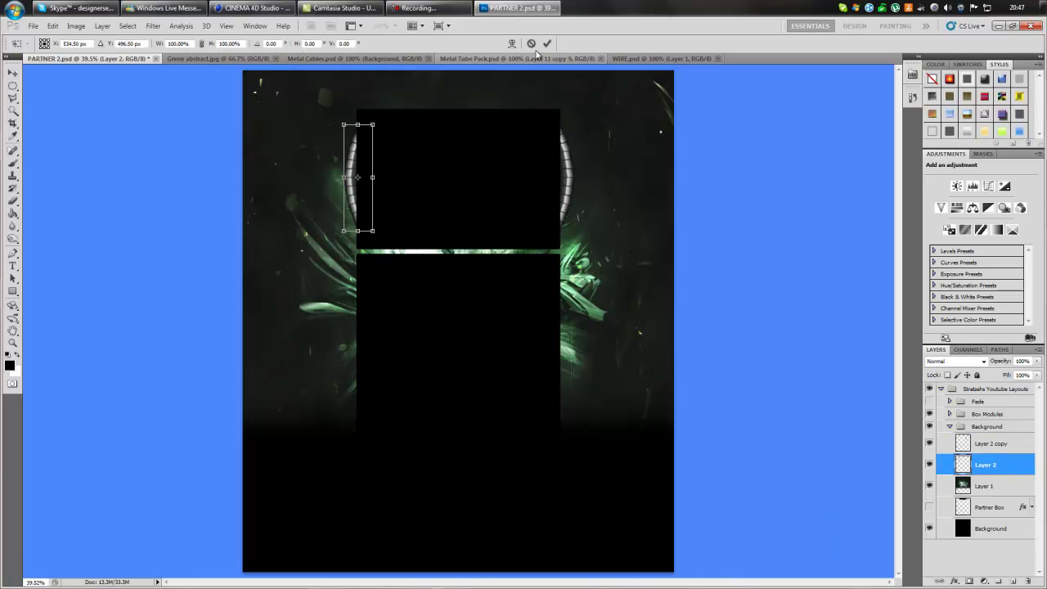
{"action": "key", "text": "Escape"}
Shift the Layer 2 copy wire slightly inward, closer to the upper box's right edge.
{"action": "left_click", "coordinate": [994, 445]}
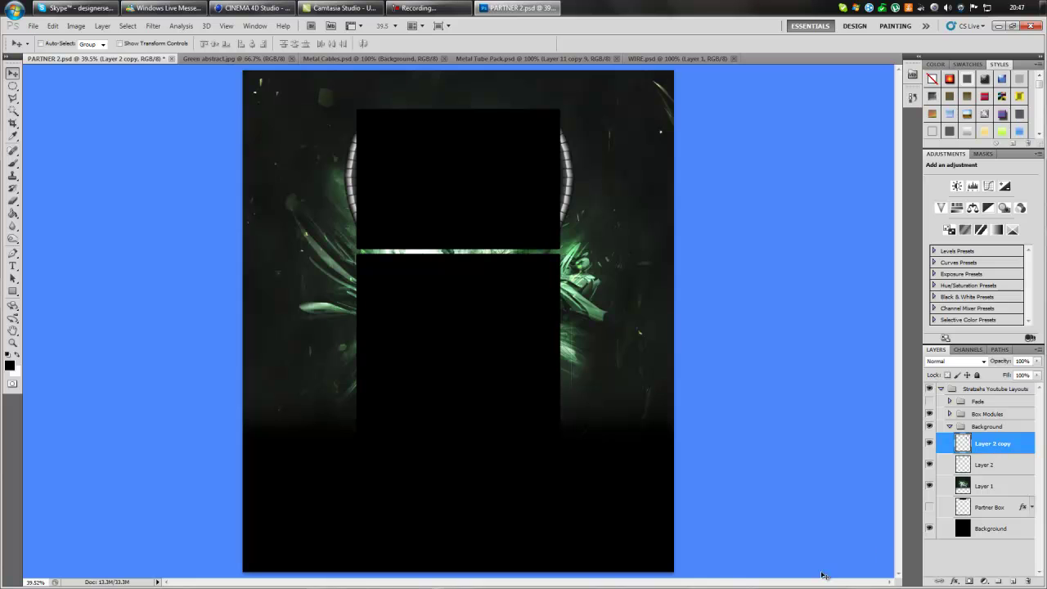
{"action": "key", "text": "ctrl+t"}
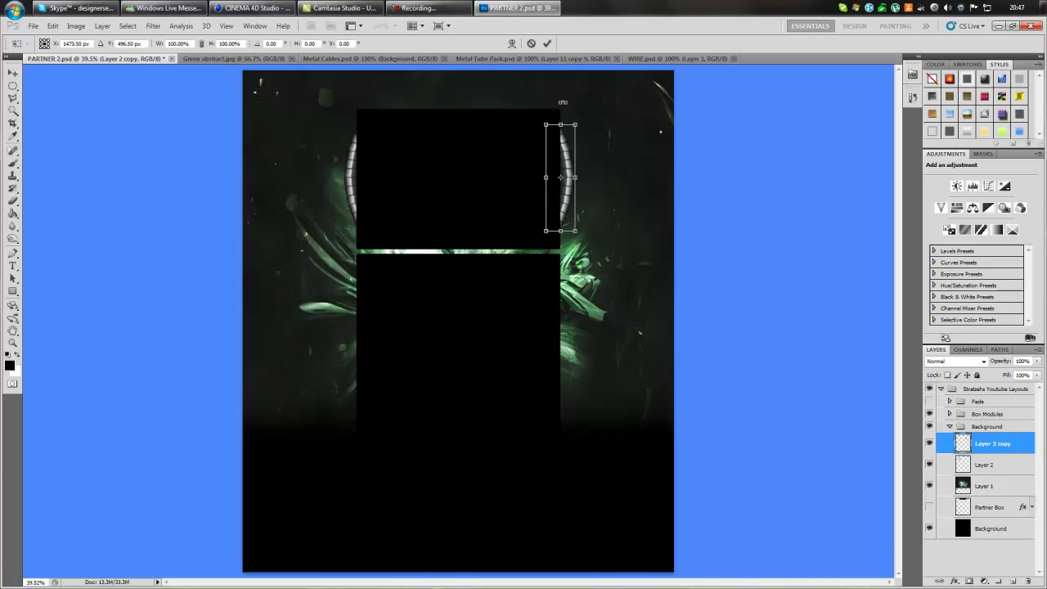
{"action": "left_click", "coordinate": [547, 43]}
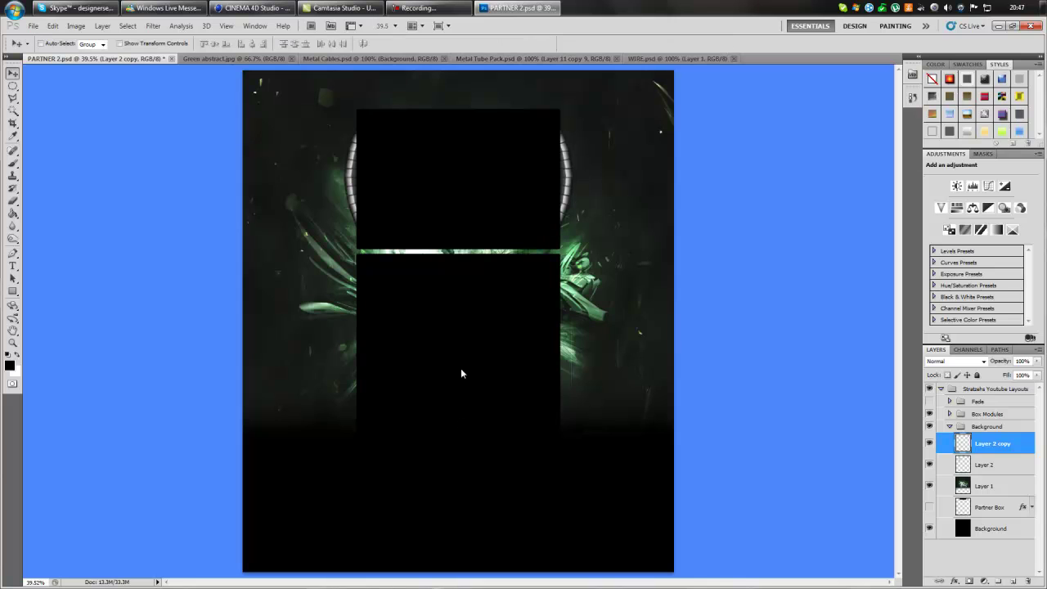
{"action": "left_click", "coordinate": [448, 7]}
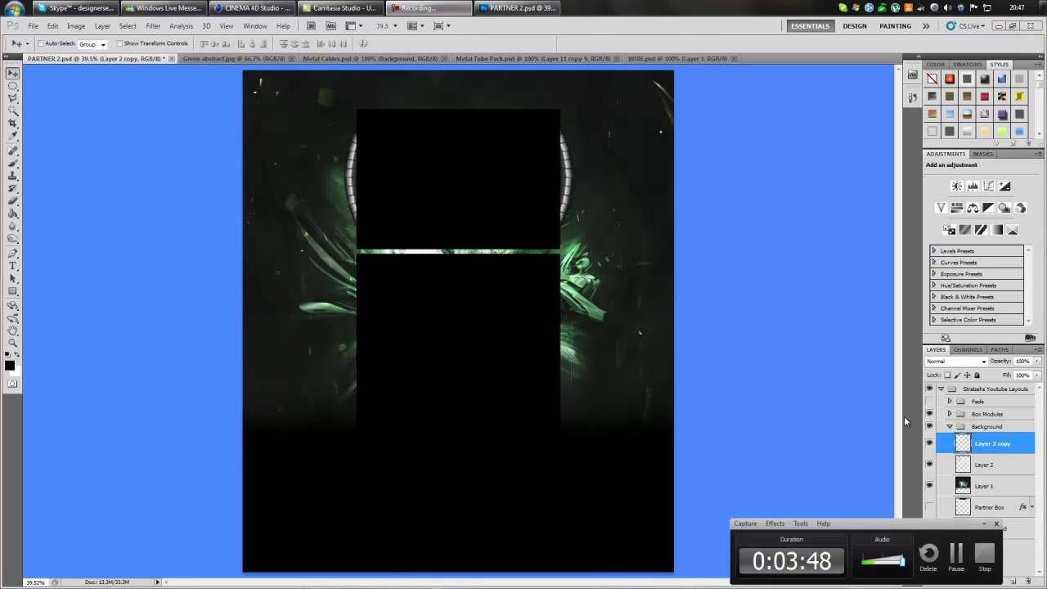
{"action": "left_click", "coordinate": [955, 553]}
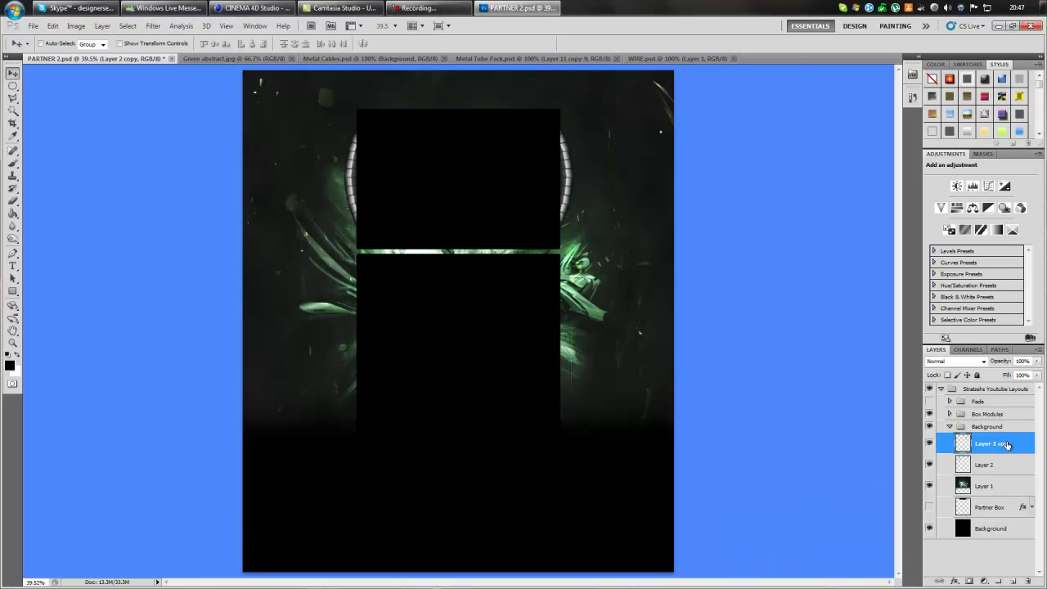
Convert the abstract image on Layer 1 to greyscale with the Black & White adjustment.
{"action": "left_click", "coordinate": [1023, 487]}
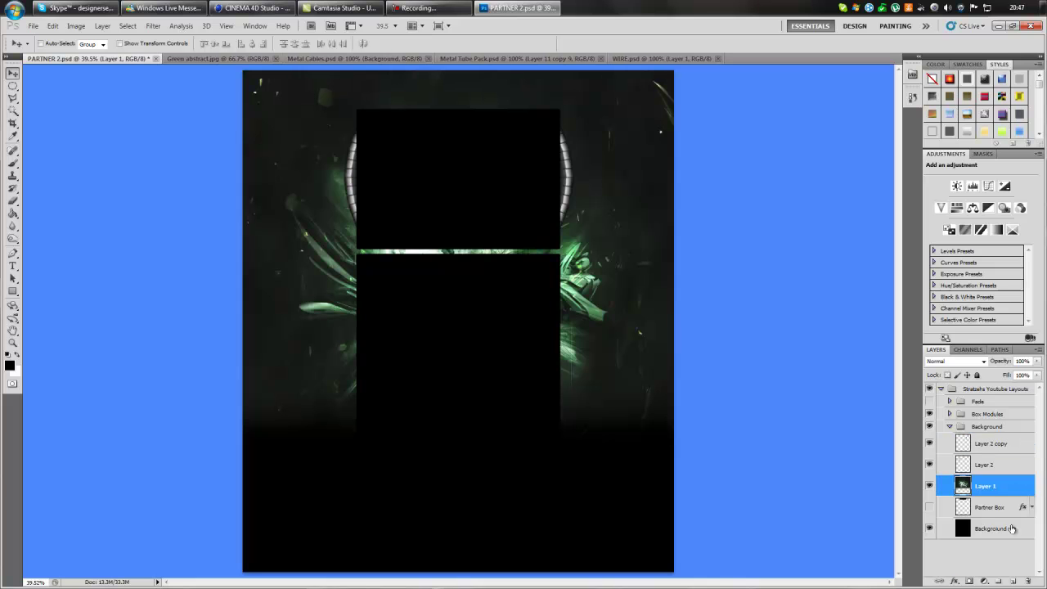
{"action": "left_click", "coordinate": [76, 25]}
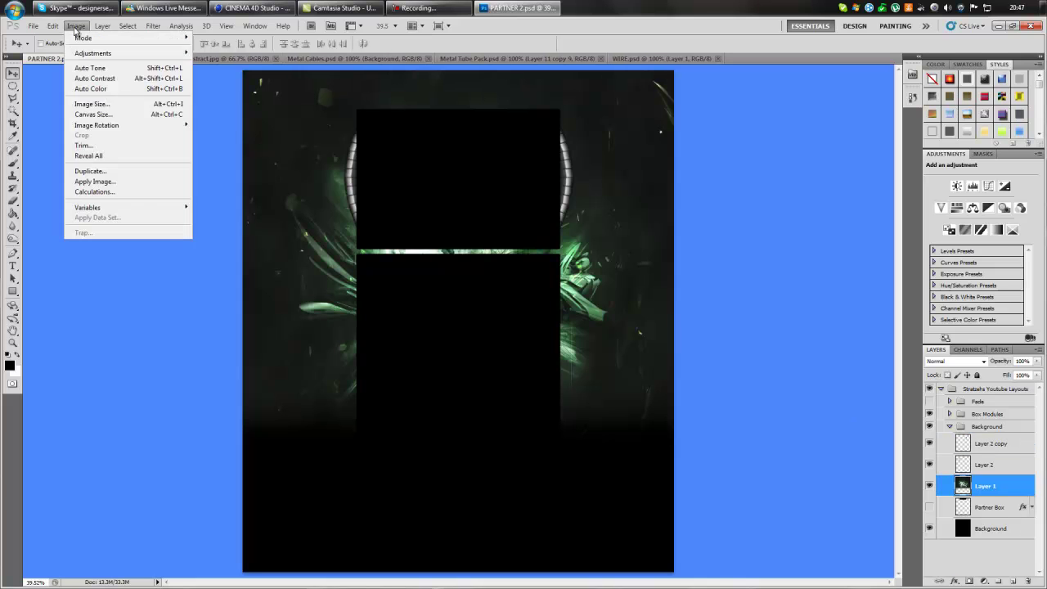
{"action": "mouse_move", "coordinate": [90, 55]}
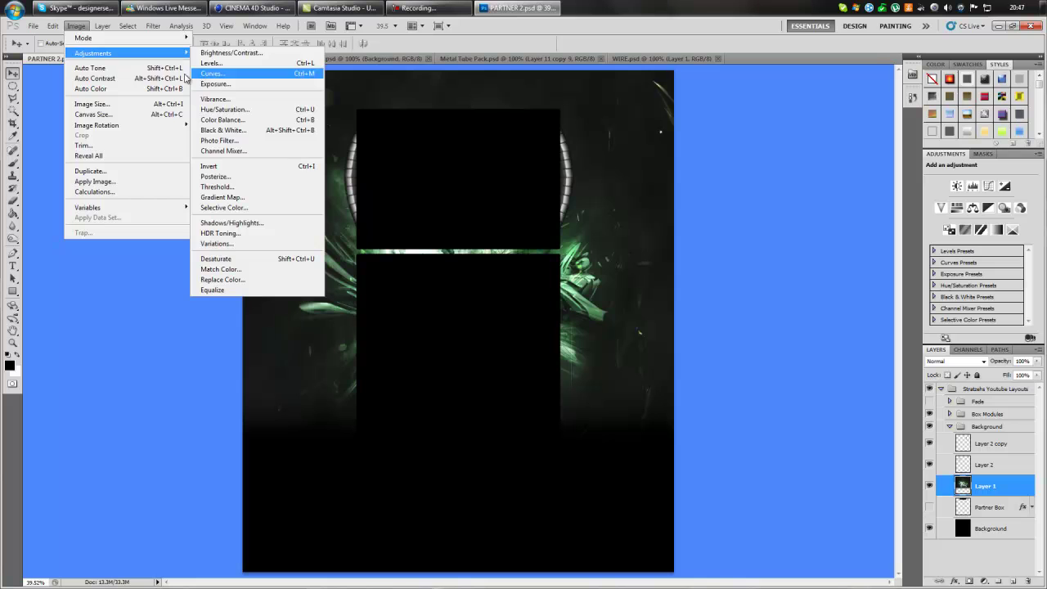
{"action": "mouse_move", "coordinate": [150, 53]}
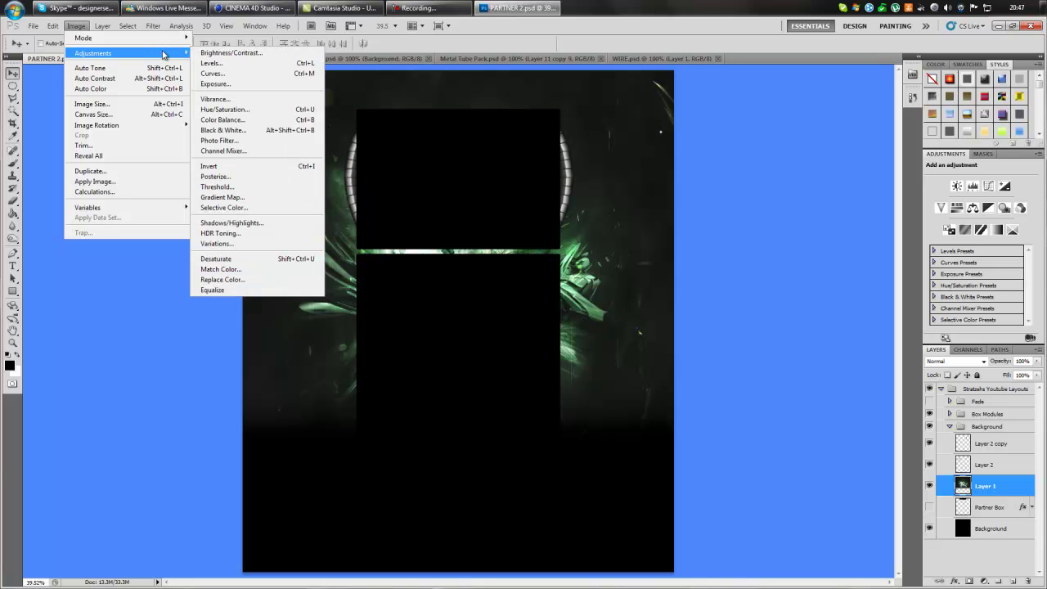
{"action": "left_click", "coordinate": [219, 131]}
{"action": "left_click", "coordinate": [624, 109]}
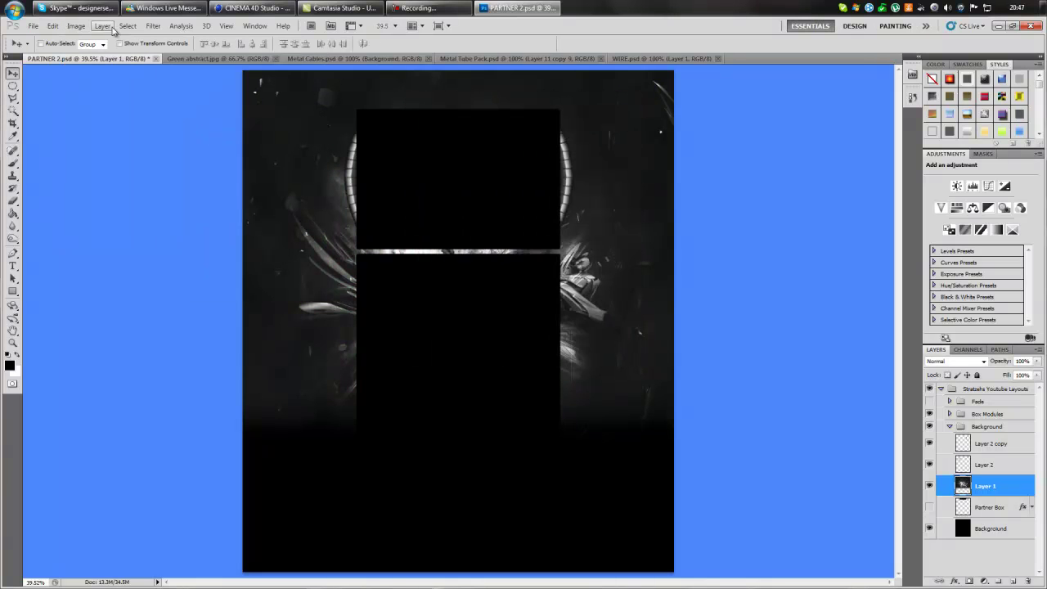
Tint the greyscale abstract image on Layer 1 with a Photo Filter using a custom blue at 100% density.
{"action": "left_click", "coordinate": [76, 25]}
{"action": "mouse_move", "coordinate": [91, 57]}
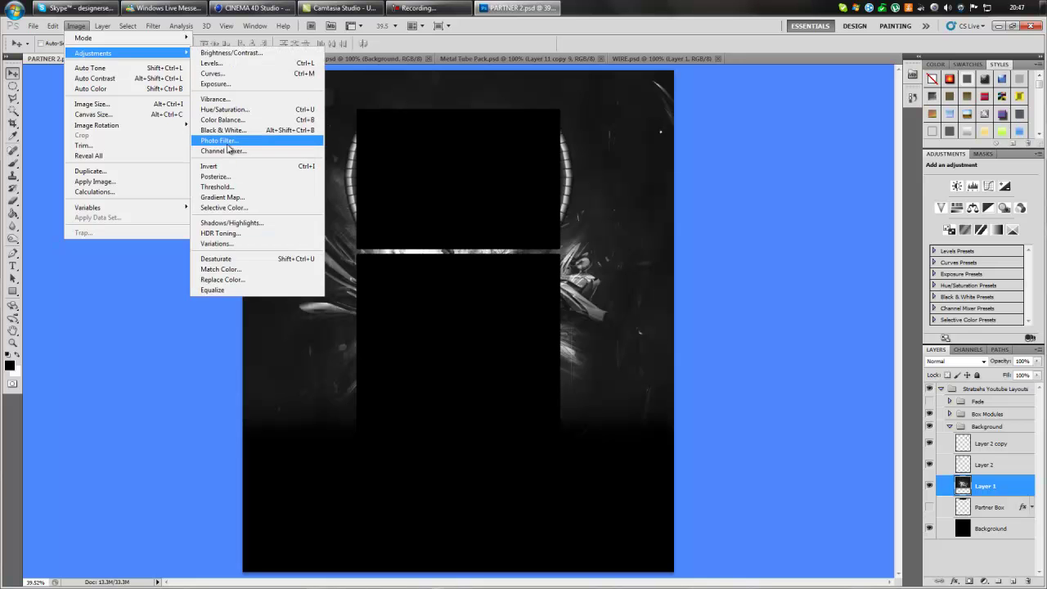
{"action": "left_click", "coordinate": [221, 141]}
{"action": "left_click", "coordinate": [724, 196]}
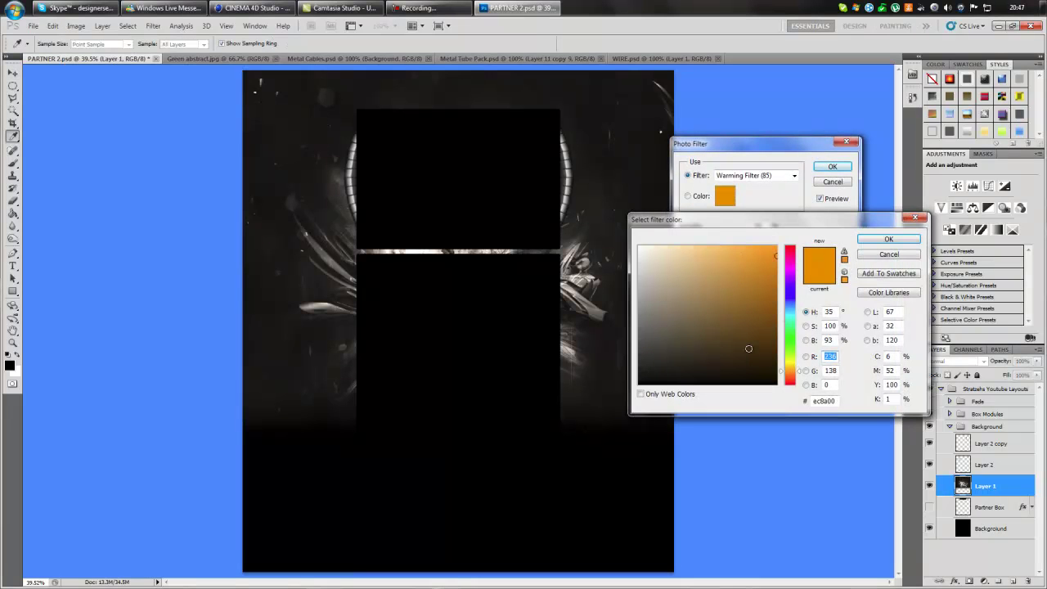
{"action": "left_click_drag", "start_coordinate": [783, 286], "coordinate": [792, 306]}
{"action": "left_click", "coordinate": [887, 239]}
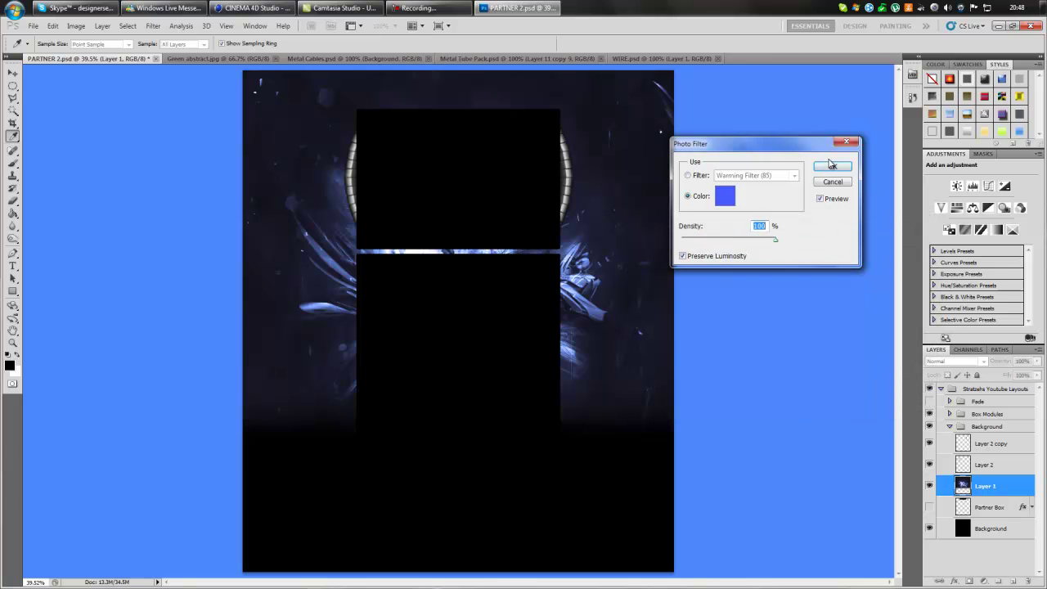
{"action": "left_click", "coordinate": [831, 166]}
Merge Layer 2 and Layer 2 copy, the two curved wires beside the upper box, into one layer.
{"action": "left_click", "coordinate": [949, 426]}
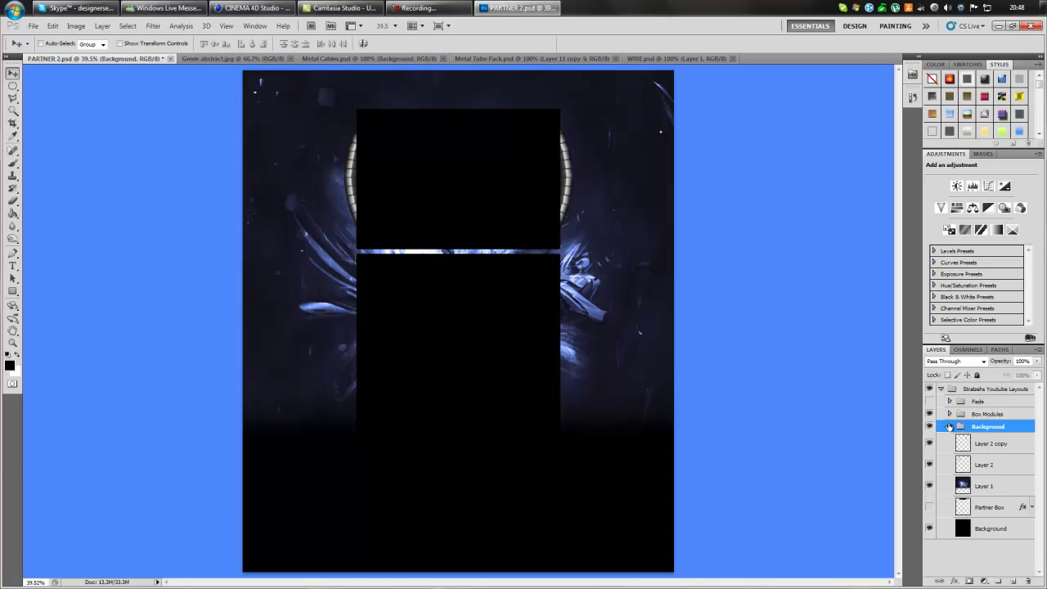
{"action": "left_click", "coordinate": [985, 465]}
{"action": "left_click", "coordinate": [997, 449], "text": "shift"}
{"action": "right_click", "coordinate": [998, 447]}
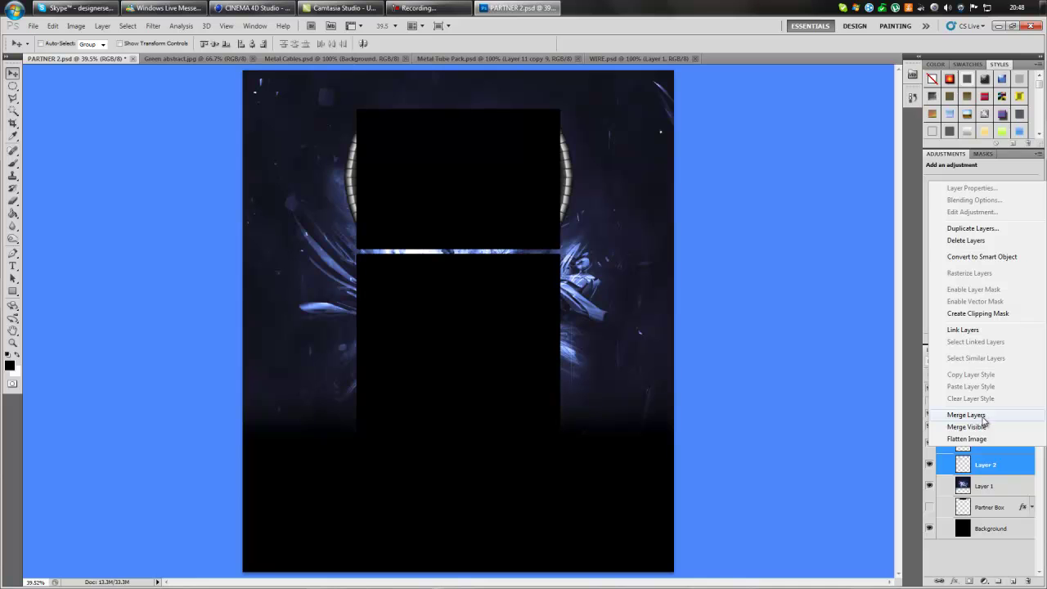
{"action": "left_click", "coordinate": [995, 452]}
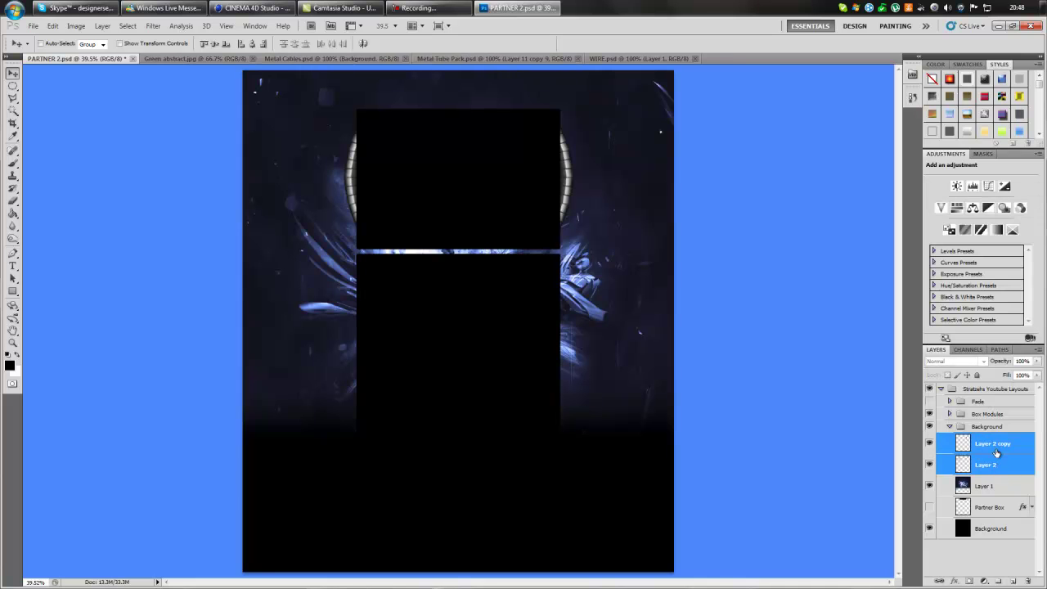
{"action": "right_click", "coordinate": [996, 449]}
{"action": "left_click", "coordinate": [978, 419]}
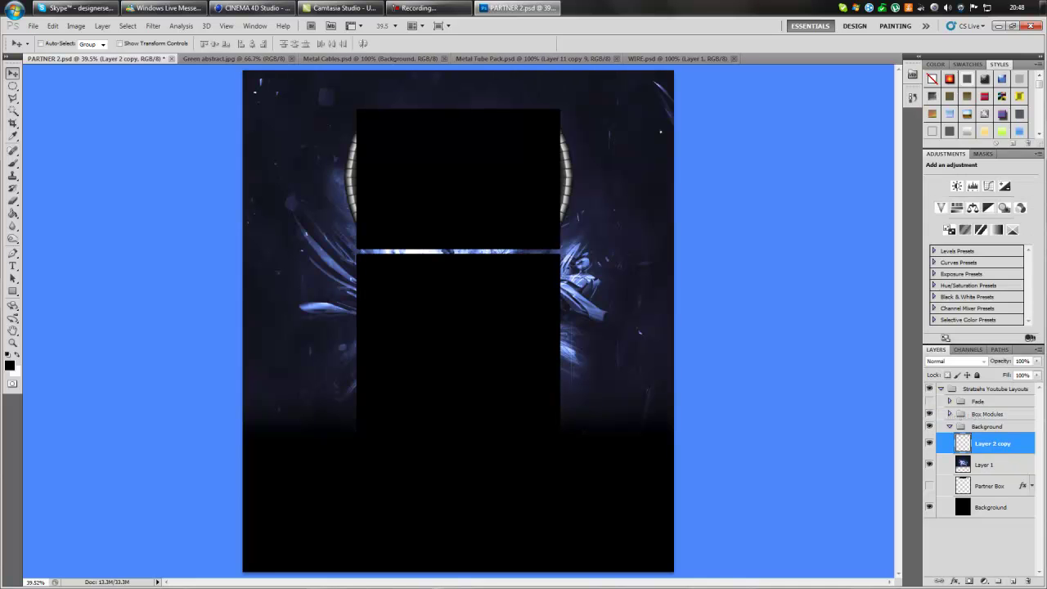
Tint the merged wire layer with a Photo Filter using a custom blue that matches the background image.
{"action": "left_click", "coordinate": [76, 25]}
{"action": "mouse_move", "coordinate": [123, 53]}
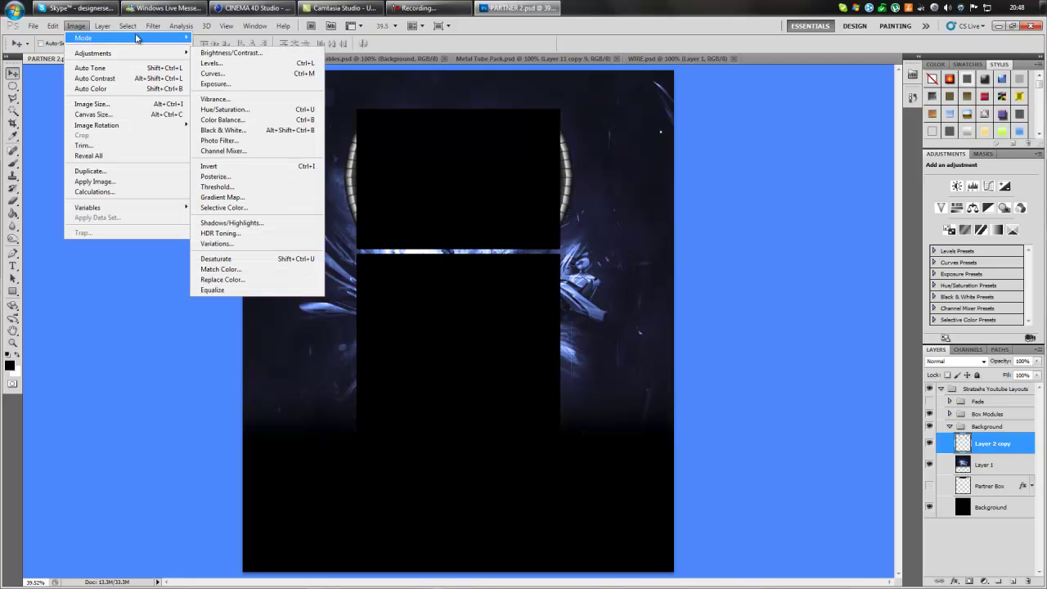
{"action": "left_click", "coordinate": [246, 140]}
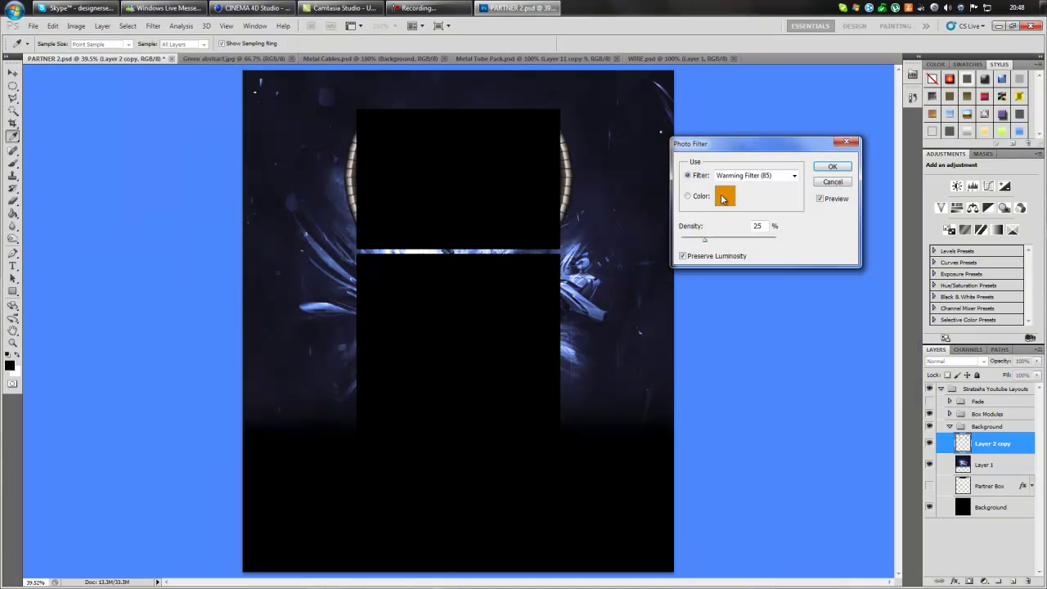
{"action": "left_click", "coordinate": [722, 197]}
{"action": "left_click_drag", "start_coordinate": [792, 327], "coordinate": [792, 303]}
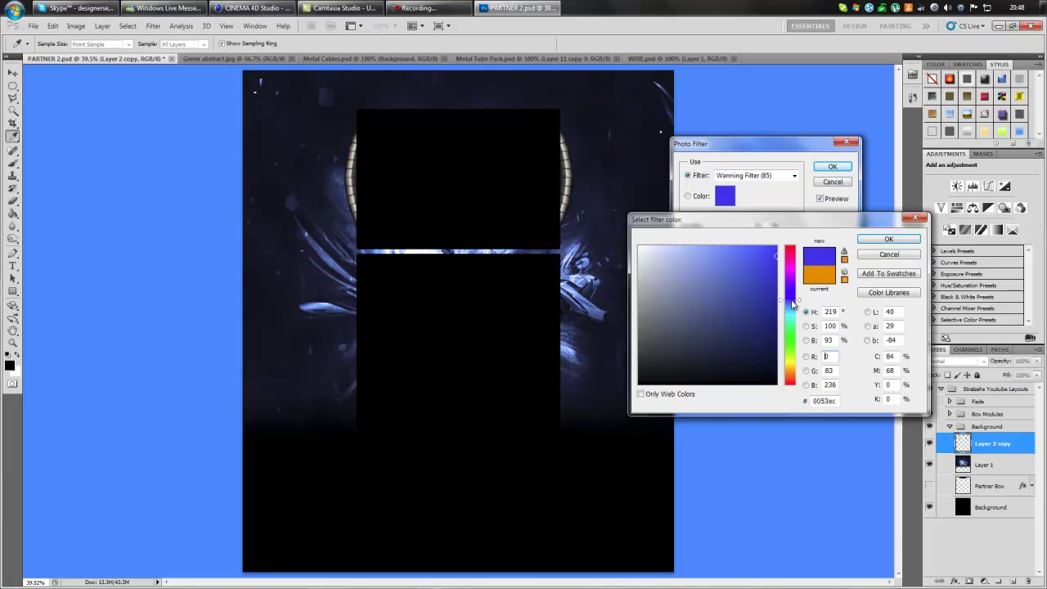
{"action": "left_click", "coordinate": [888, 239]}
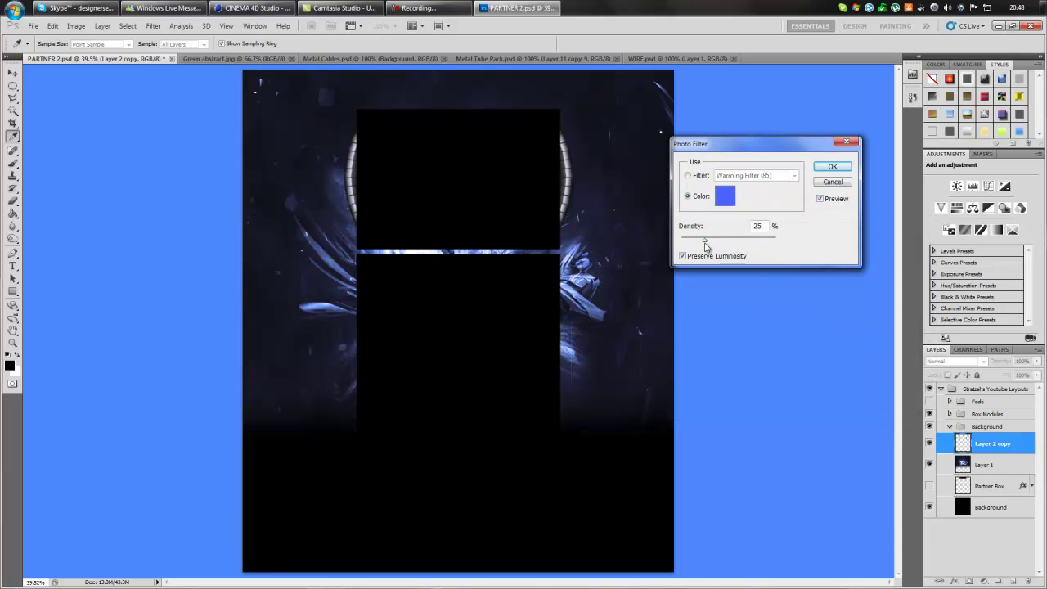
{"action": "left_click", "coordinate": [829, 167]}
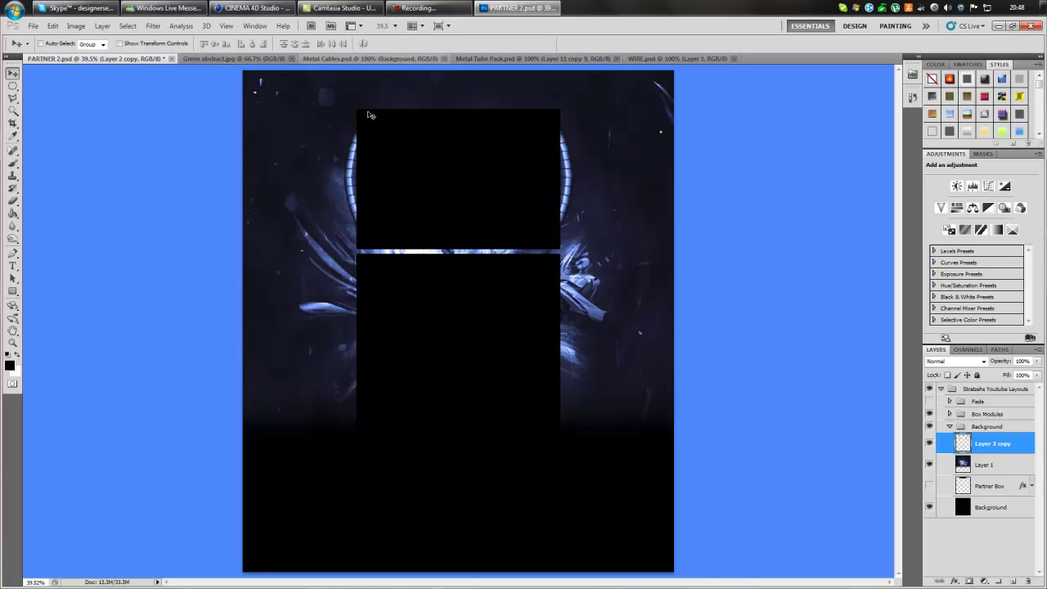
Copy the long silver cable from Layer 2 copy 8 in Metal Cables.psd and paste it into PARTNER 2.psd.
{"action": "left_click", "coordinate": [373, 62]}
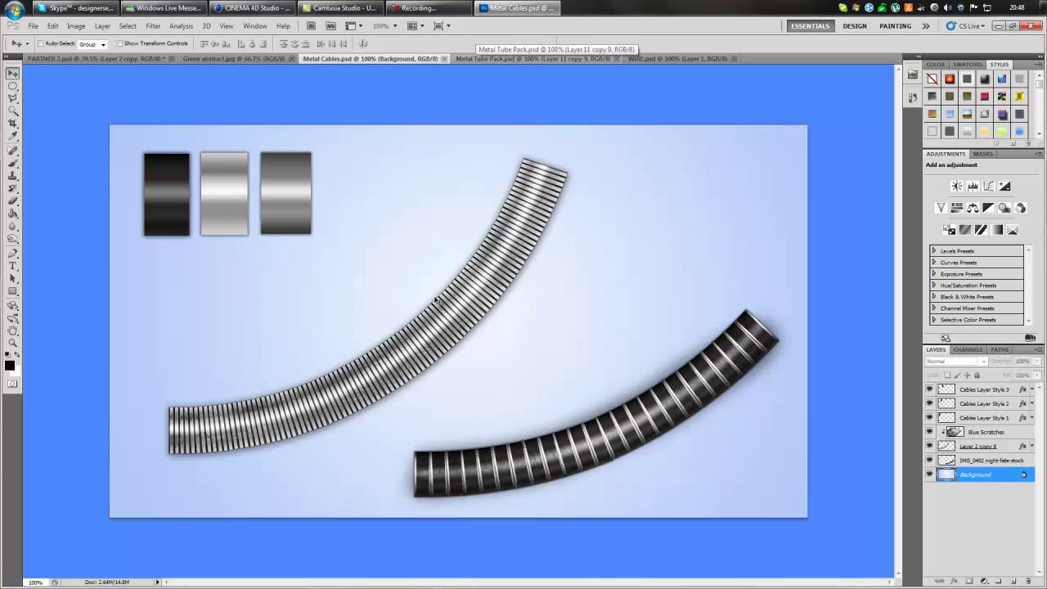
{"action": "left_click", "coordinate": [981, 446]}
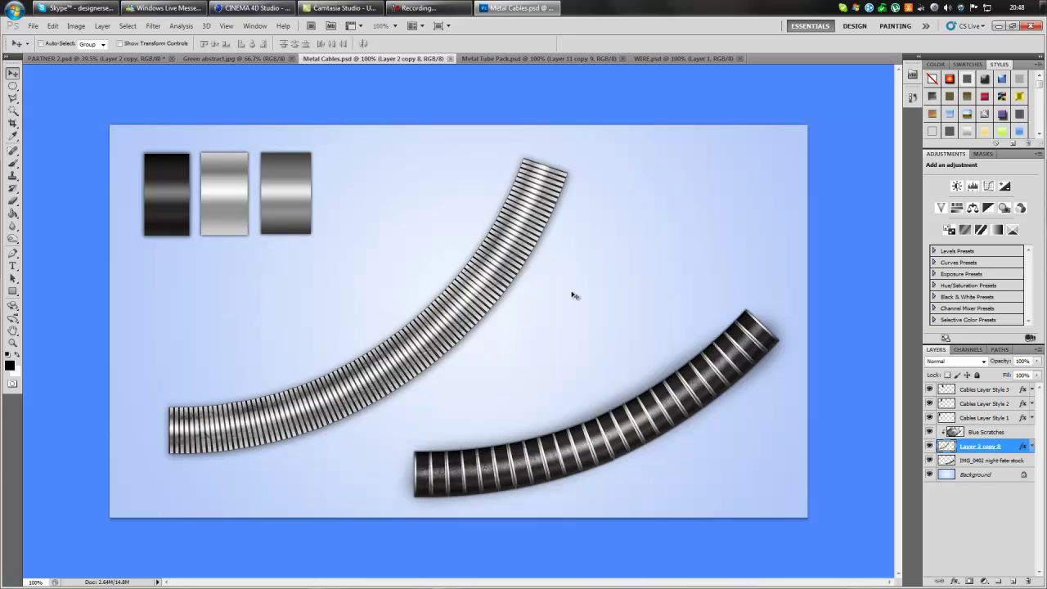
{"action": "left_click_drag", "start_coordinate": [12, 85], "coordinate": [74, 76]}
{"action": "left_click_drag", "start_coordinate": [470, 360], "coordinate": [669, 502]}
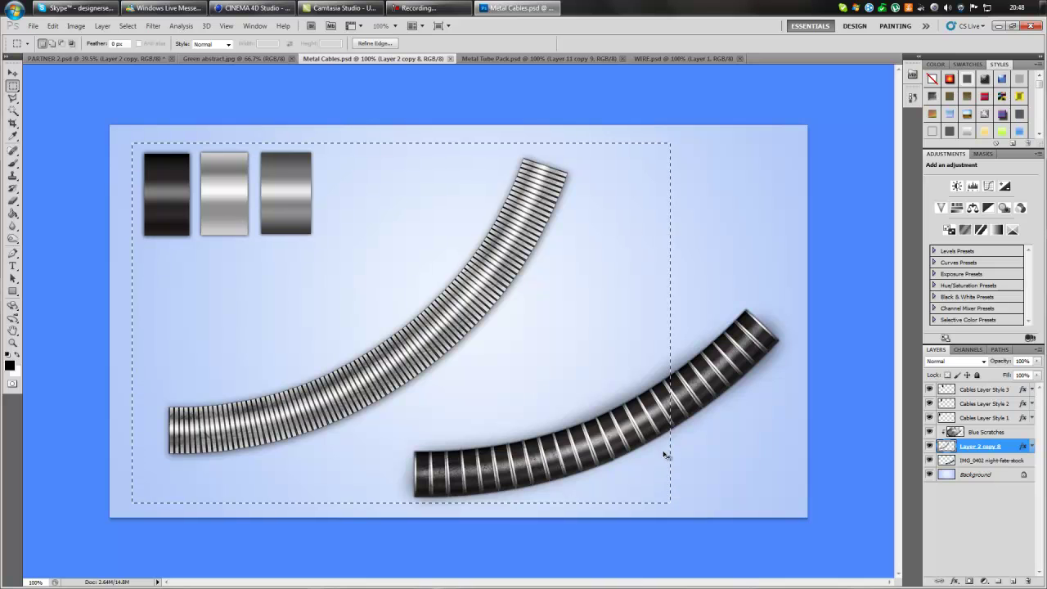
{"action": "left_click", "coordinate": [45, 58]}
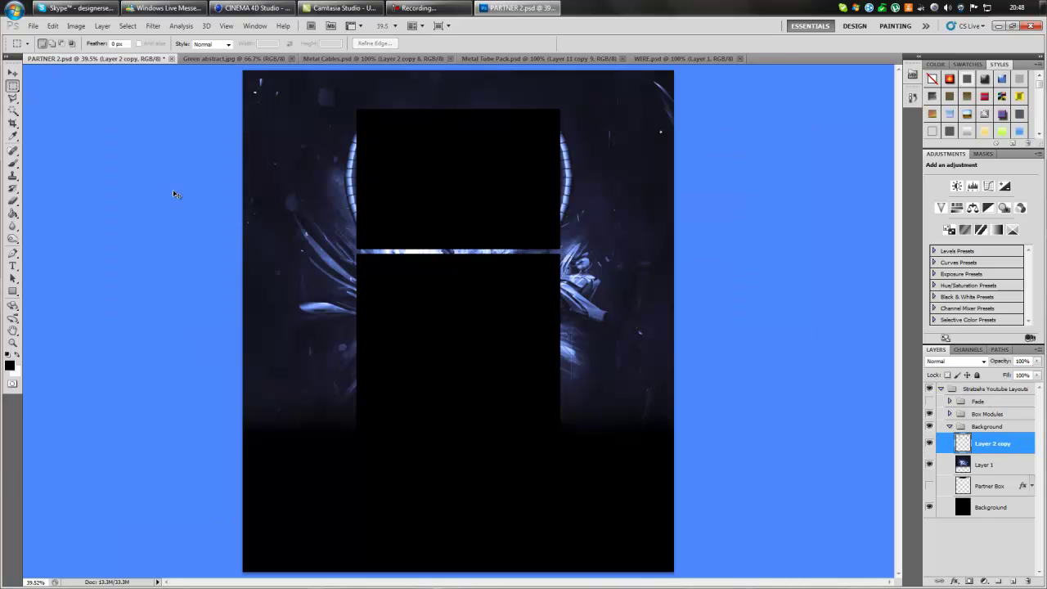
{"action": "key", "text": "ctrl+v"}
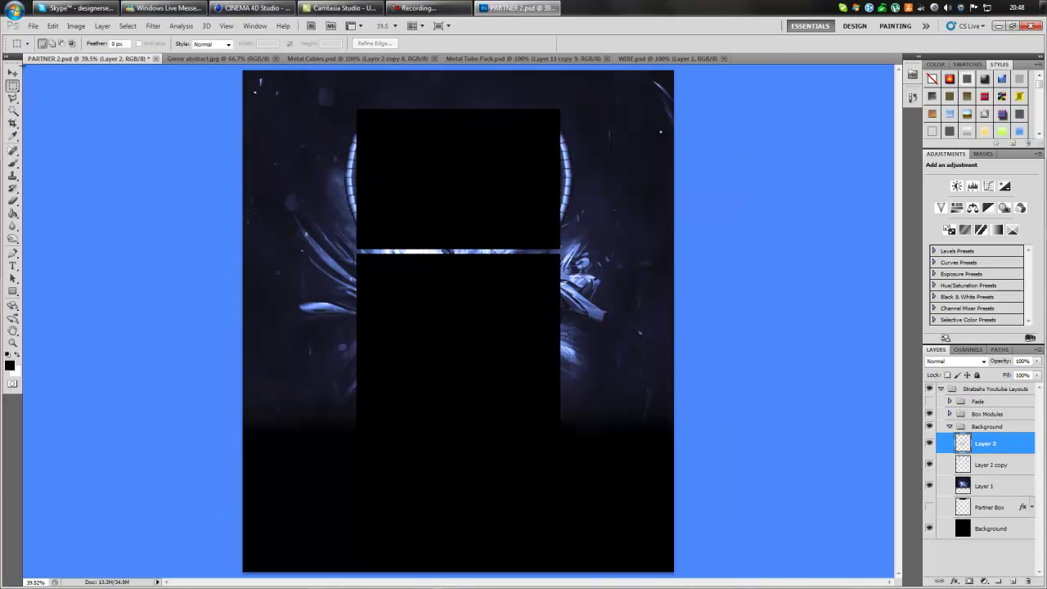
Rotate the pasted cable about 124.5°, scale it to about 71.6% and place it at the boxes' left edge.
{"action": "left_click", "coordinate": [13, 73]}
{"action": "key", "text": "ctrl+t"}
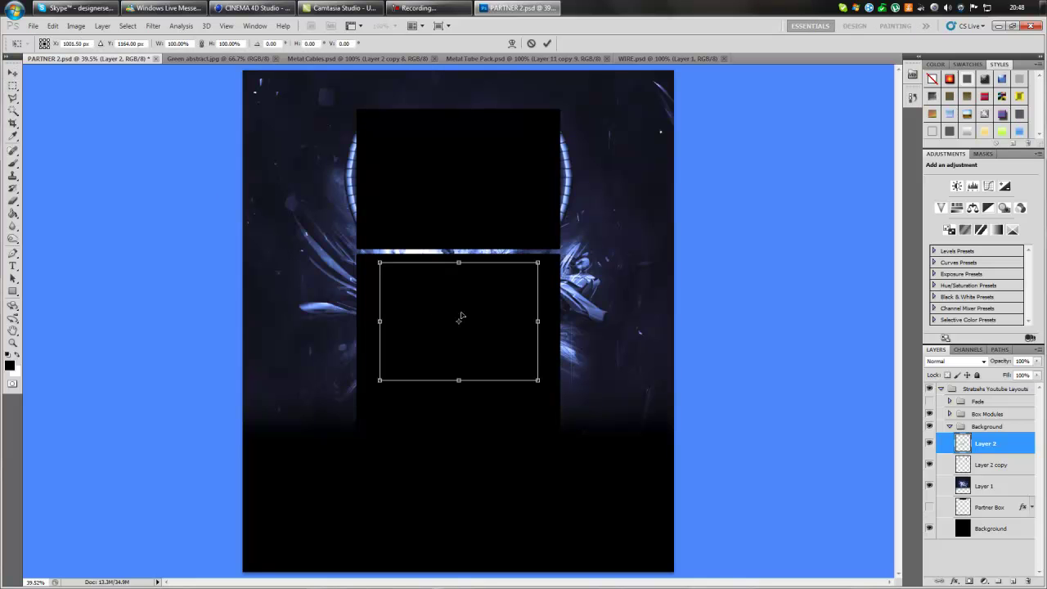
{"action": "left_click_drag", "start_coordinate": [493, 327], "coordinate": [341, 260]}
{"action": "left_click_drag", "start_coordinate": [439, 168], "coordinate": [473, 240]}
{"action": "left_click_drag", "start_coordinate": [331, 241], "coordinate": [380, 285]}
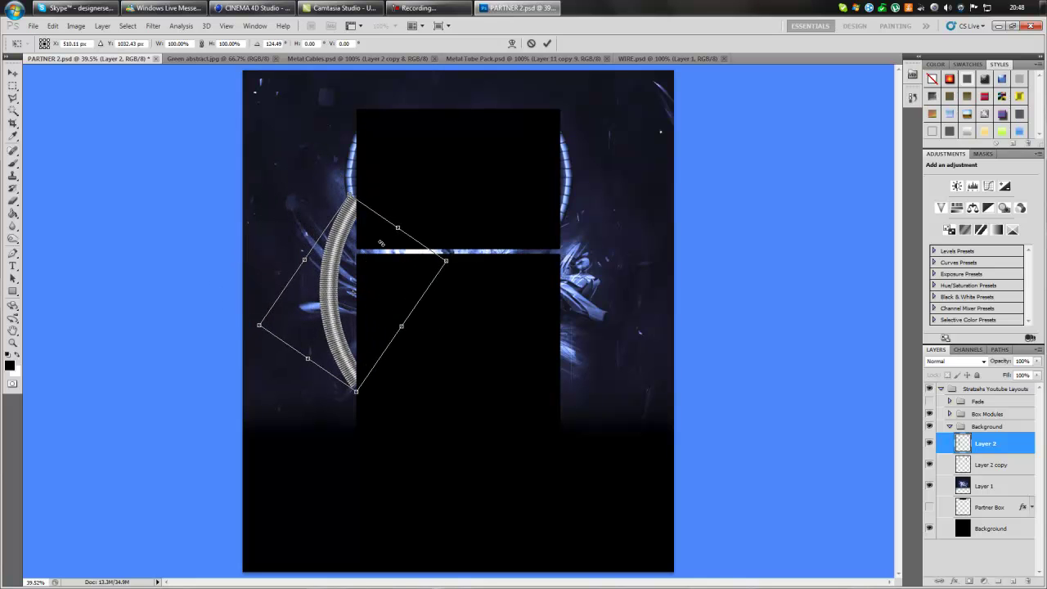
{"action": "left_click_drag", "start_coordinate": [302, 322], "coordinate": [302, 310]}
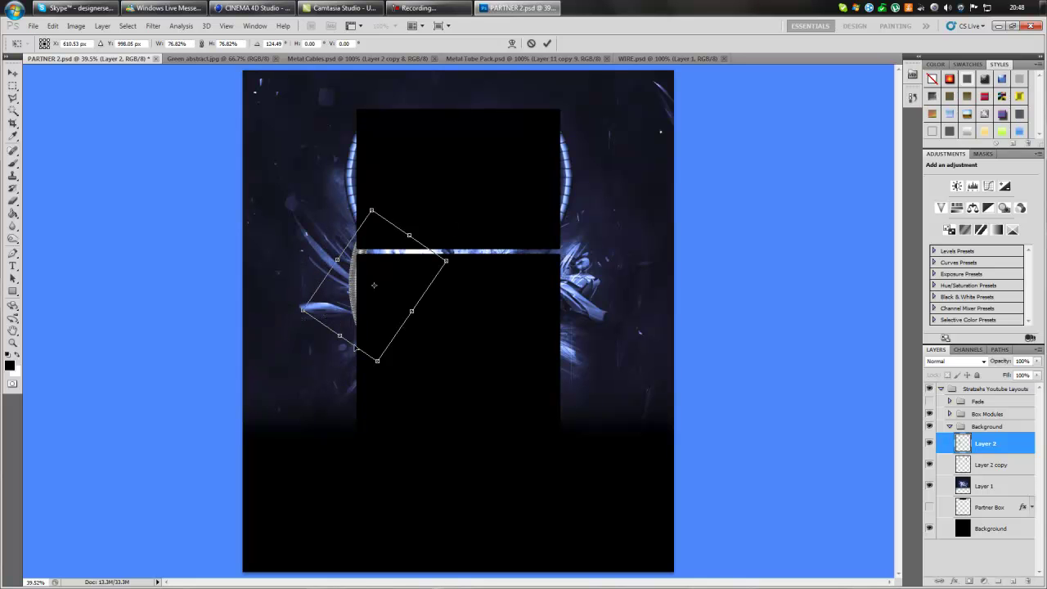
{"action": "left_click_drag", "start_coordinate": [377, 363], "coordinate": [377, 351]}
{"action": "left_click_drag", "start_coordinate": [381, 315], "coordinate": [361, 280]}
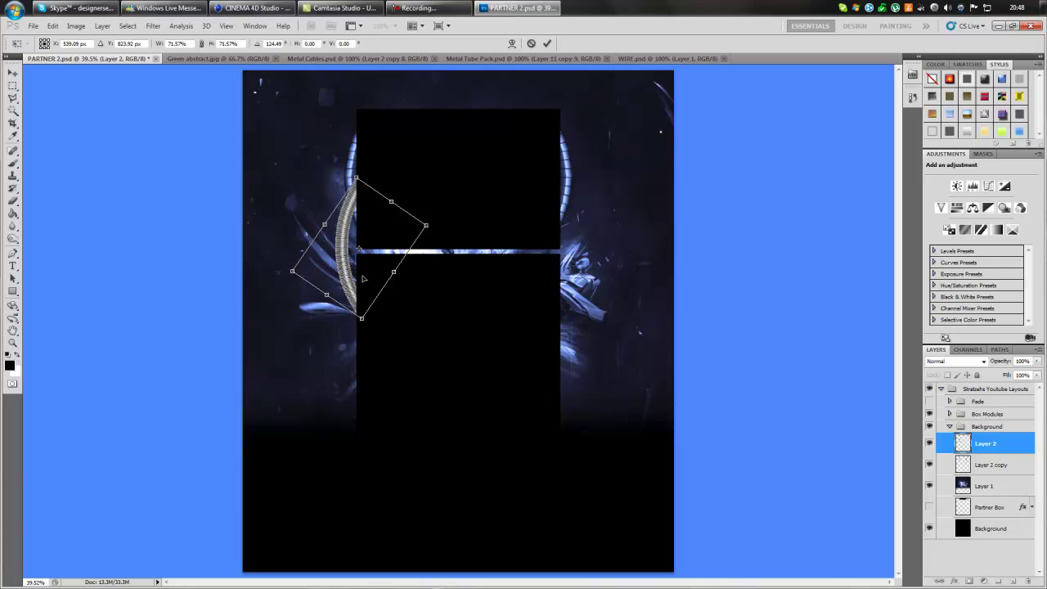
Nudge the cable down and slightly right so it arcs across the gap between the boxes, and apply the transformation.
{"action": "key", "text": "Down"}
{"action": "key", "text": "Down"}
{"action": "key", "text": "Down"}
{"action": "key", "text": "Down"}
{"action": "key", "text": "Down"}
{"action": "key", "text": "Down"}
{"action": "key", "text": "Right"}
{"action": "key", "text": "Right"}
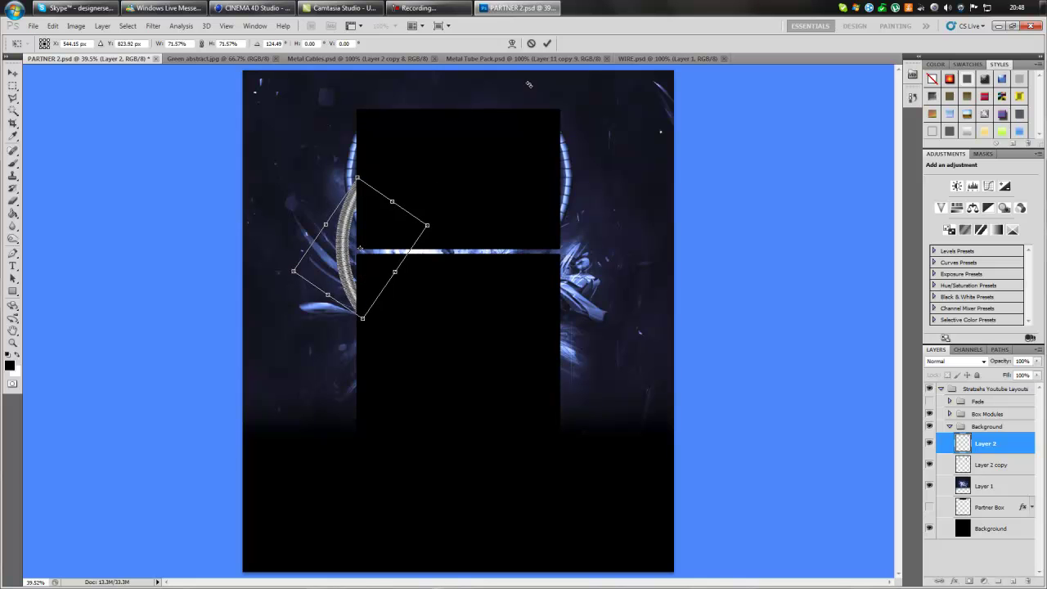
{"action": "key", "text": "Down"}
{"action": "key", "text": "Down"}
{"action": "key", "text": "Down"}
{"action": "key", "text": "Down"}
{"action": "key", "text": "Down"}
{"action": "key", "text": "Down"}
{"action": "key", "text": "Down"}
{"action": "key", "text": "Down"}
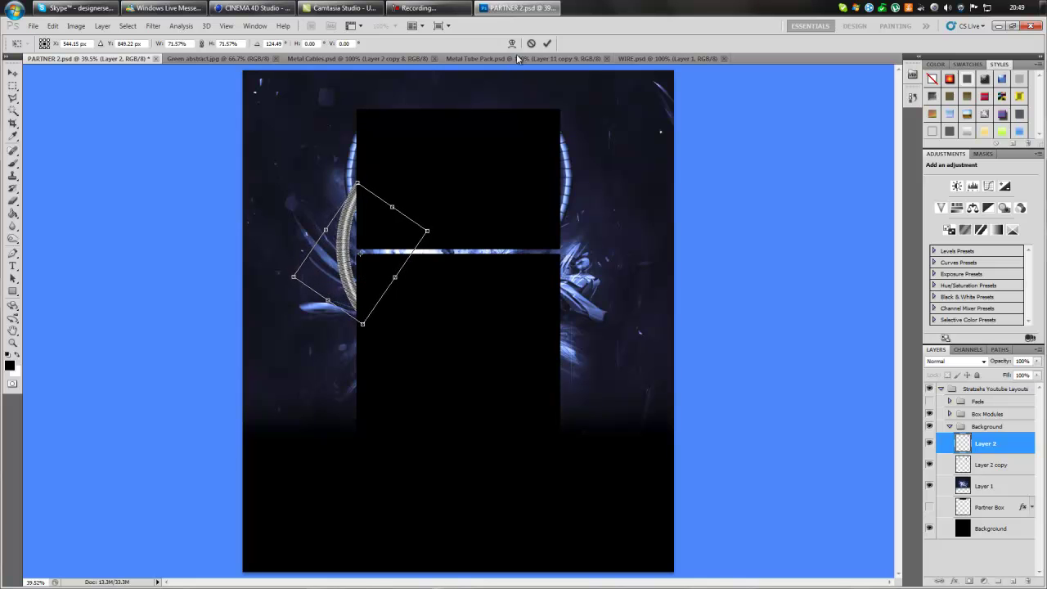
{"action": "key", "text": "Down"}
{"action": "key", "text": "Down"}
{"action": "key", "text": "Down"}
{"action": "key", "text": "Down"}
{"action": "key", "text": "Down"}
{"action": "key", "text": "Down"}
{"action": "key", "text": "Down"}
{"action": "key", "text": "Down"}
{"action": "key", "text": "Down"}
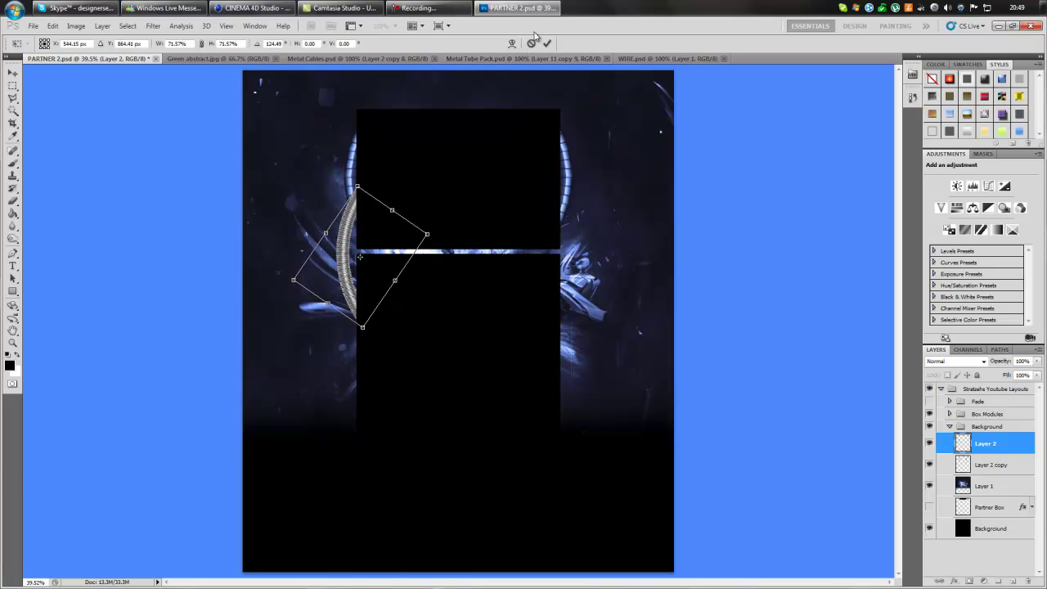
{"action": "left_click", "coordinate": [547, 44]}
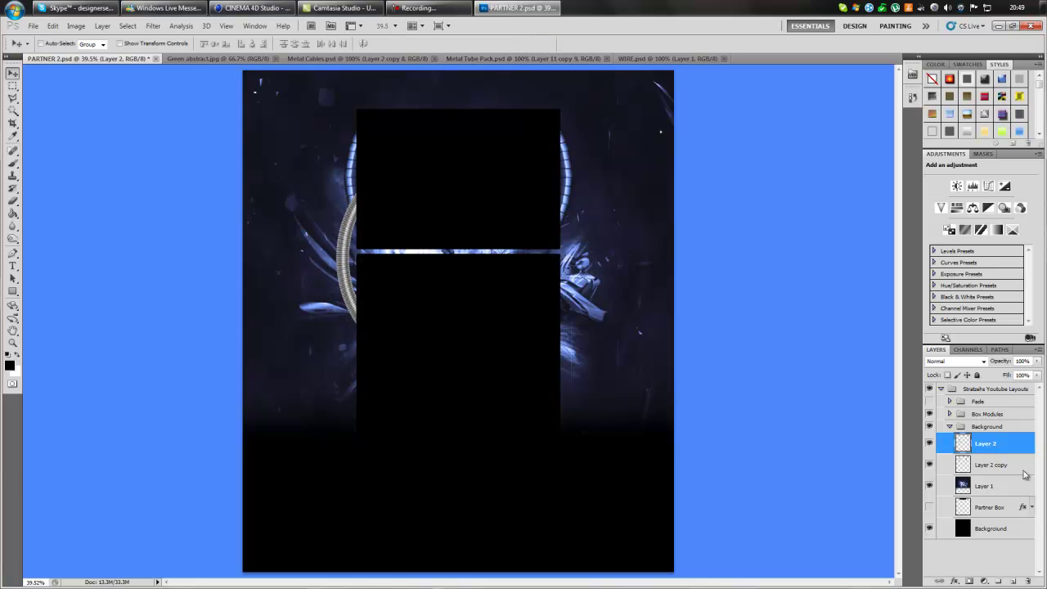
Move the cable's Layer 2 beneath Layer 2 copy and shift the cable slightly inward toward the boxes.
{"action": "left_click", "coordinate": [974, 483]}
{"action": "left_click_drag", "start_coordinate": [988, 450], "coordinate": [990, 468]}
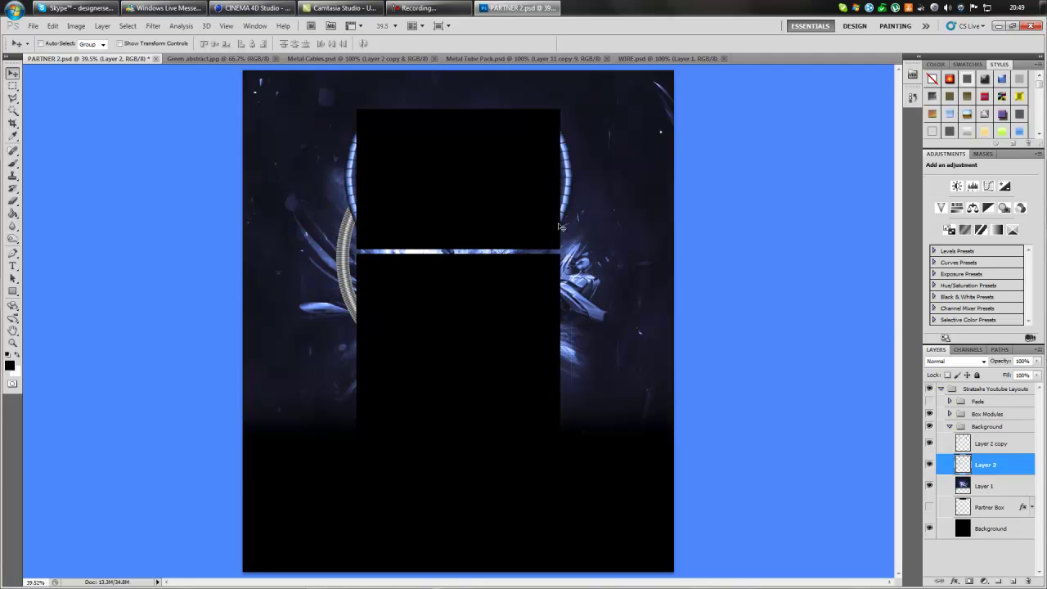
{"action": "key", "text": "shift+Right"}
{"action": "key", "text": "shift+Right"}
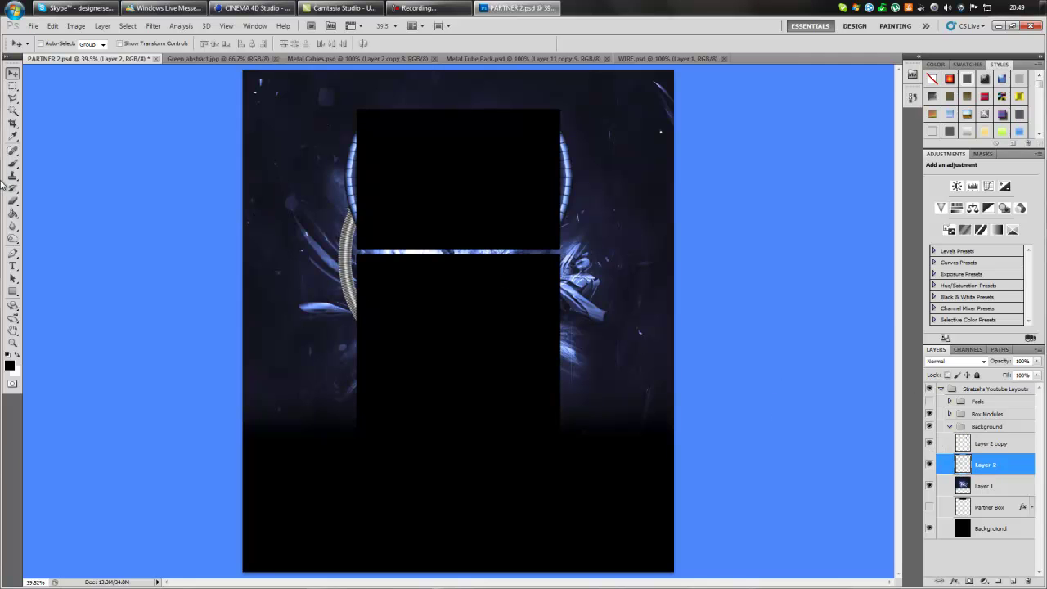
Tint the silver cable on Layer 2 with a Photo Filter using a custom blue.
{"action": "left_click", "coordinate": [76, 26]}
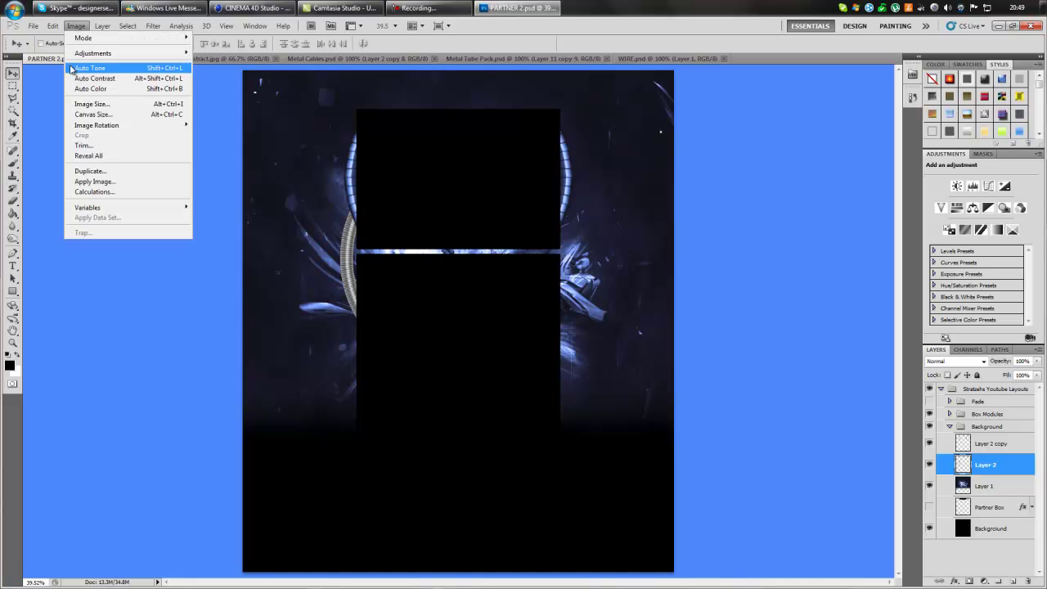
{"action": "mouse_move", "coordinate": [78, 55]}
{"action": "left_click", "coordinate": [227, 141]}
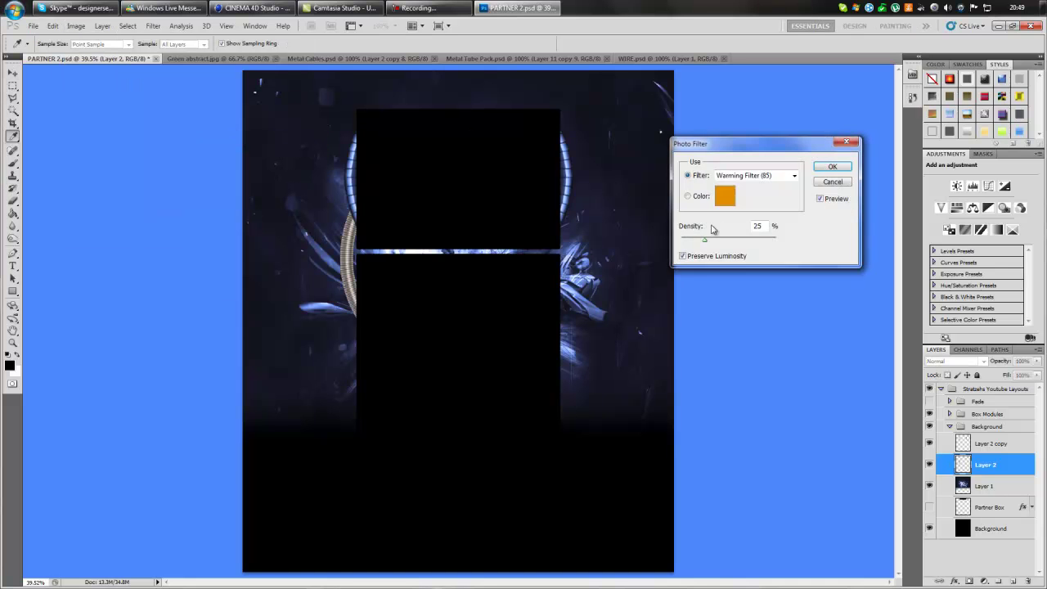
{"action": "left_click", "coordinate": [725, 195]}
{"action": "left_click", "coordinate": [790, 306]}
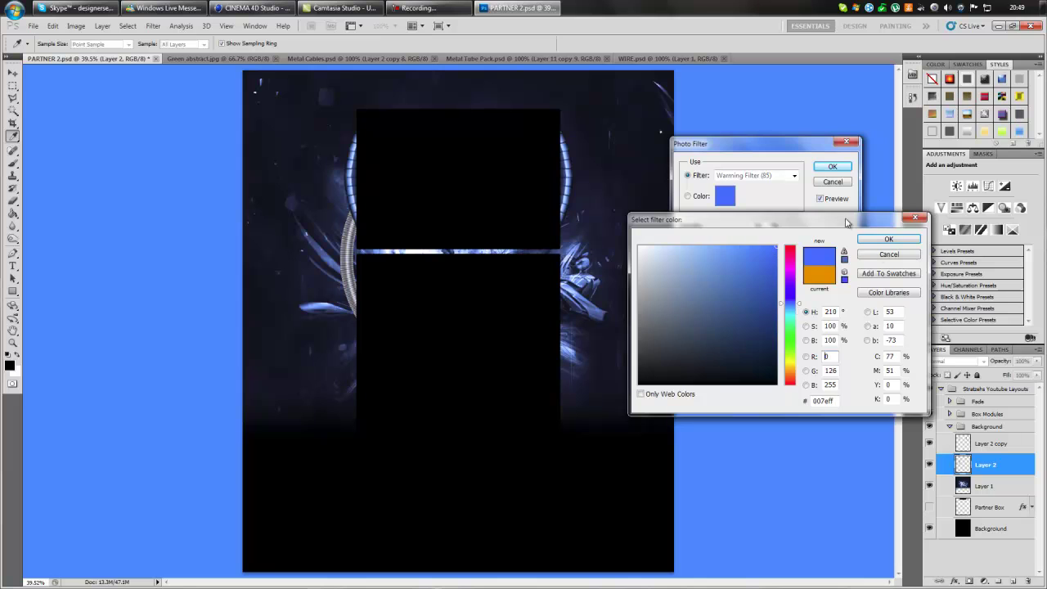
{"action": "left_click", "coordinate": [882, 239]}
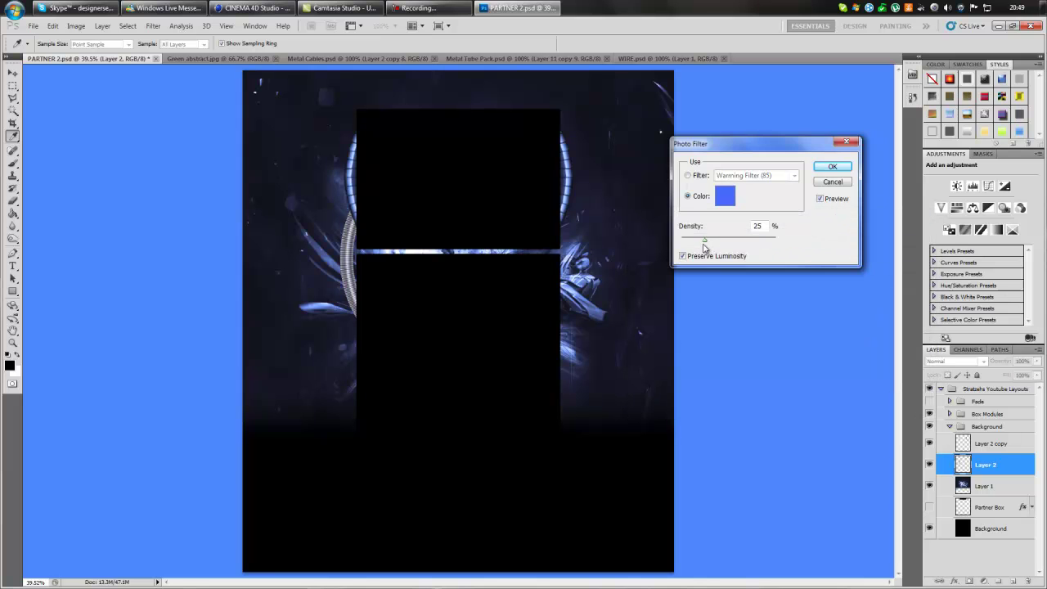
{"action": "left_click", "coordinate": [840, 167]}
Duplicate the blue cable layer, flip the copy horizontally and place it at the boxes' right edge.
{"action": "key", "text": "ctrl+j"}
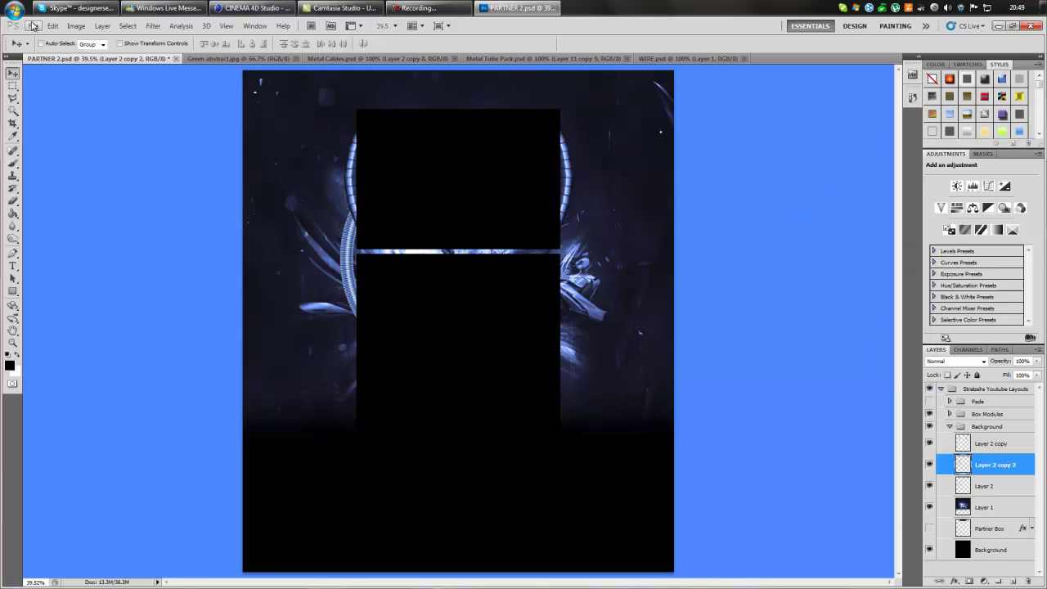
{"action": "left_click", "coordinate": [52, 26]}
{"action": "mouse_move", "coordinate": [81, 229]}
{"action": "left_click", "coordinate": [239, 357]}
{"action": "left_click_drag", "start_coordinate": [340, 276], "coordinate": [561, 287]}
{"action": "key", "text": "ctrl+t"}
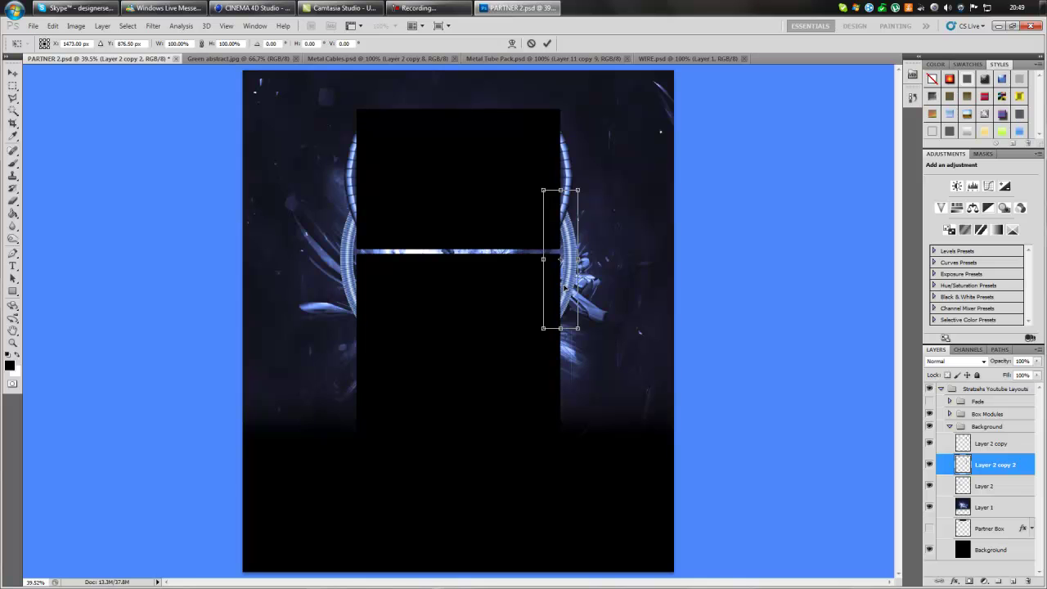
{"action": "left_click", "coordinate": [547, 44]}
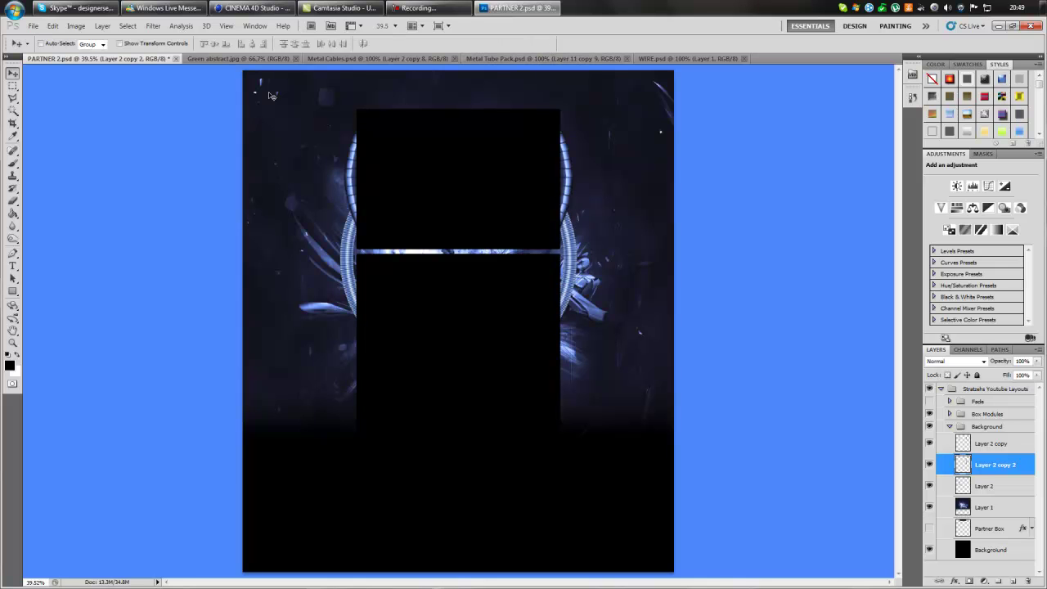
Copy the dark banded cable layer from Metal Cables.psd into PARTNER 2.psd as a new layer above Layer 2 copy 2.
{"action": "left_click", "coordinate": [531, 56]}
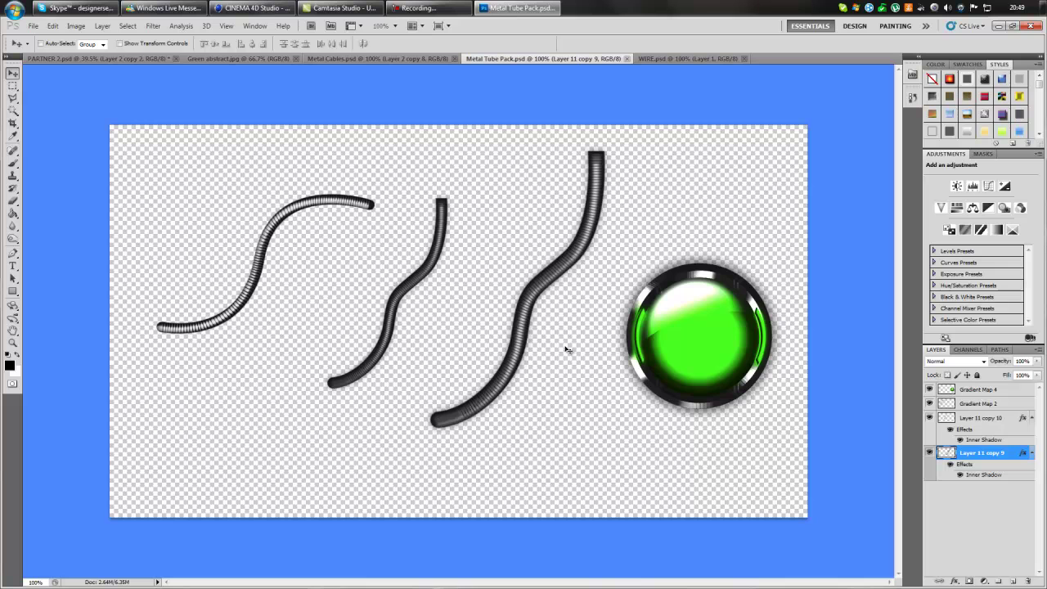
{"action": "left_click", "coordinate": [378, 57]}
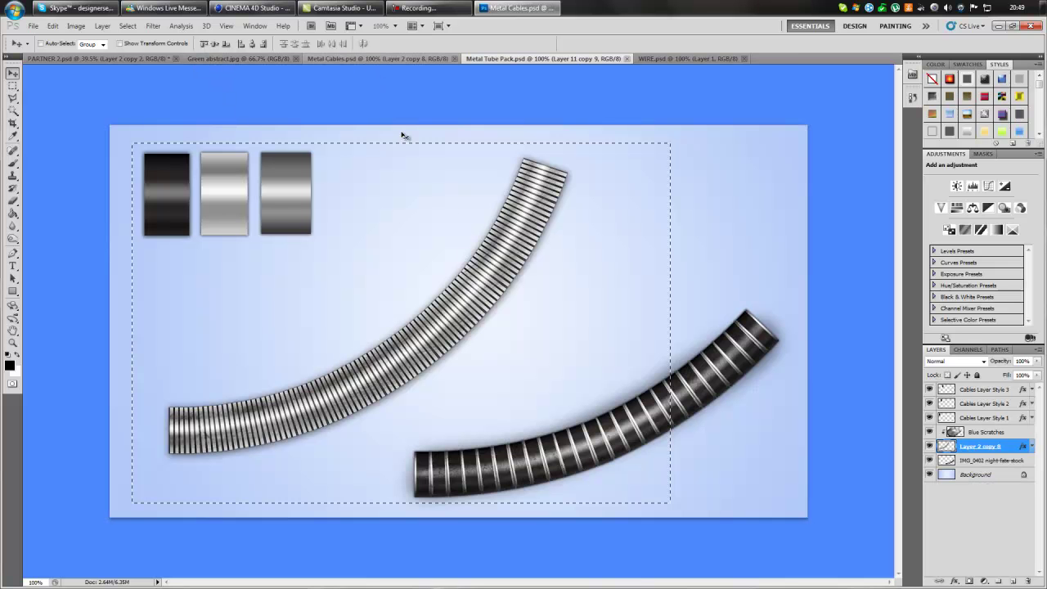
{"action": "left_click", "coordinate": [990, 460]}
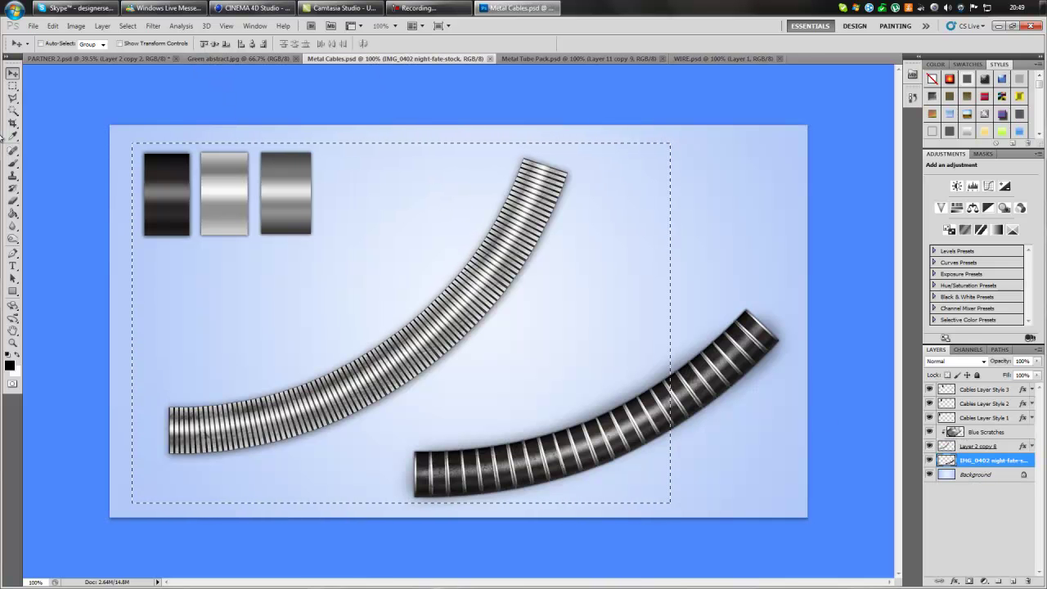
{"action": "left_click", "coordinate": [13, 85]}
{"action": "left_click_drag", "start_coordinate": [334, 262], "coordinate": [505, 304]}
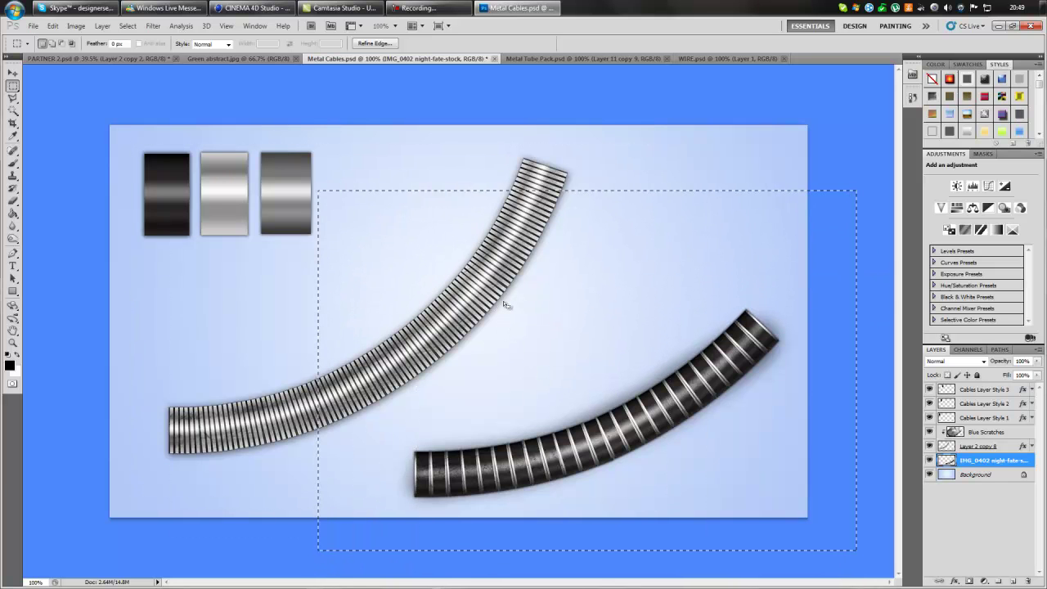
{"action": "left_click", "coordinate": [124, 59]}
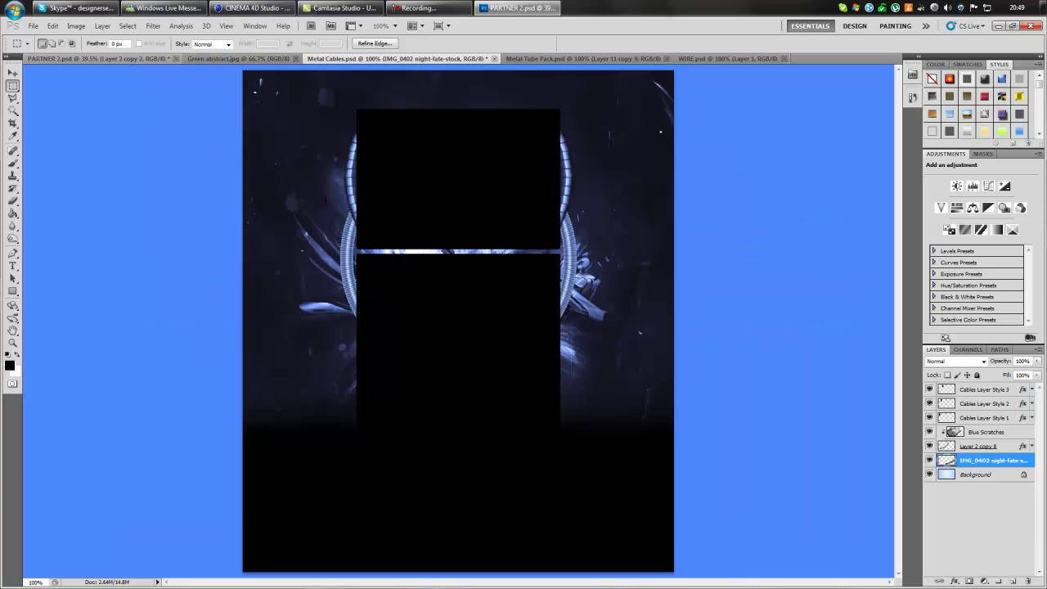
{"action": "key", "text": "ctrl+shift+alt+n"}
{"action": "left_click", "coordinate": [12, 73]}
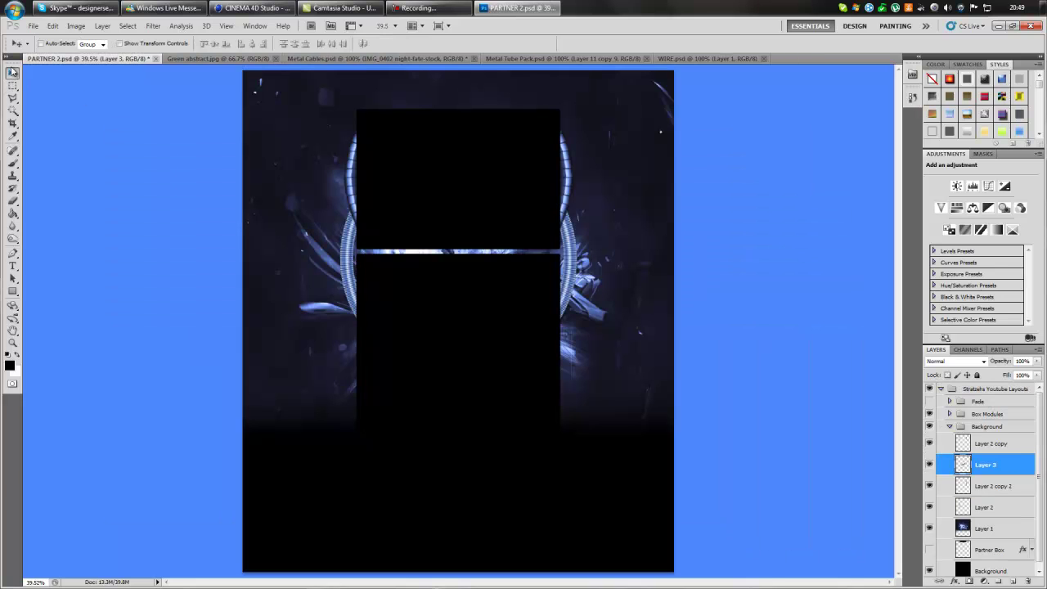
Scale the dark cable to about 64%, rotate it about 112° along the lower box's left edge, and move Layer 3 beneath Layer 2.
{"action": "key", "text": "ctrl+t"}
{"action": "left_click_drag", "start_coordinate": [541, 365], "coordinate": [307, 378]}
{"action": "left_click_drag", "start_coordinate": [437, 397], "coordinate": [353, 388]}
{"action": "left_click_drag", "start_coordinate": [351, 351], "coordinate": [356, 350]}
{"action": "left_click_drag", "start_coordinate": [357, 390], "coordinate": [361, 387]}
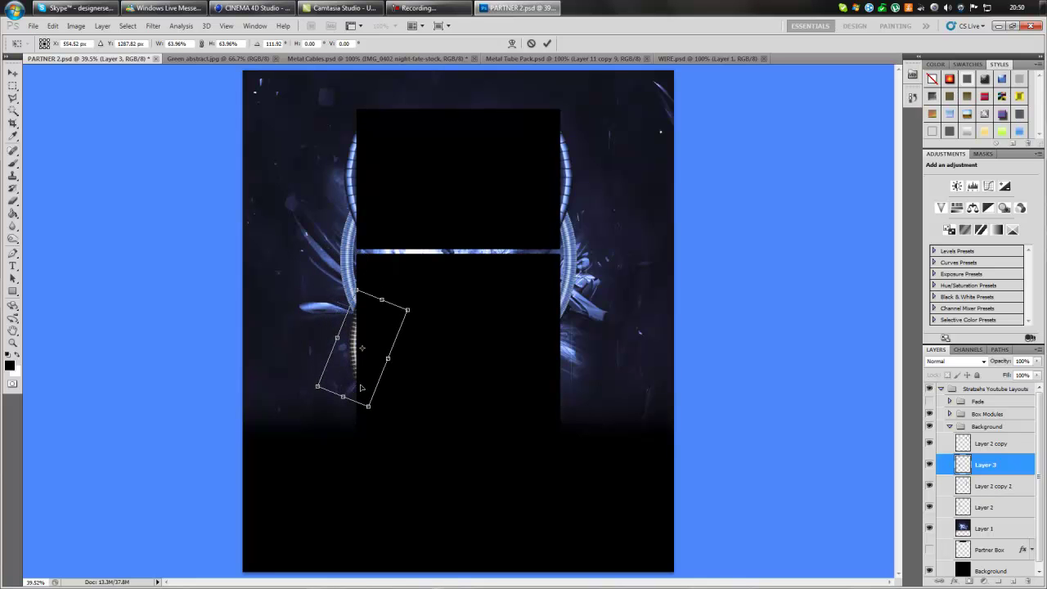
{"action": "left_click", "coordinate": [548, 43]}
{"action": "left_click_drag", "start_coordinate": [990, 463], "coordinate": [998, 526]}
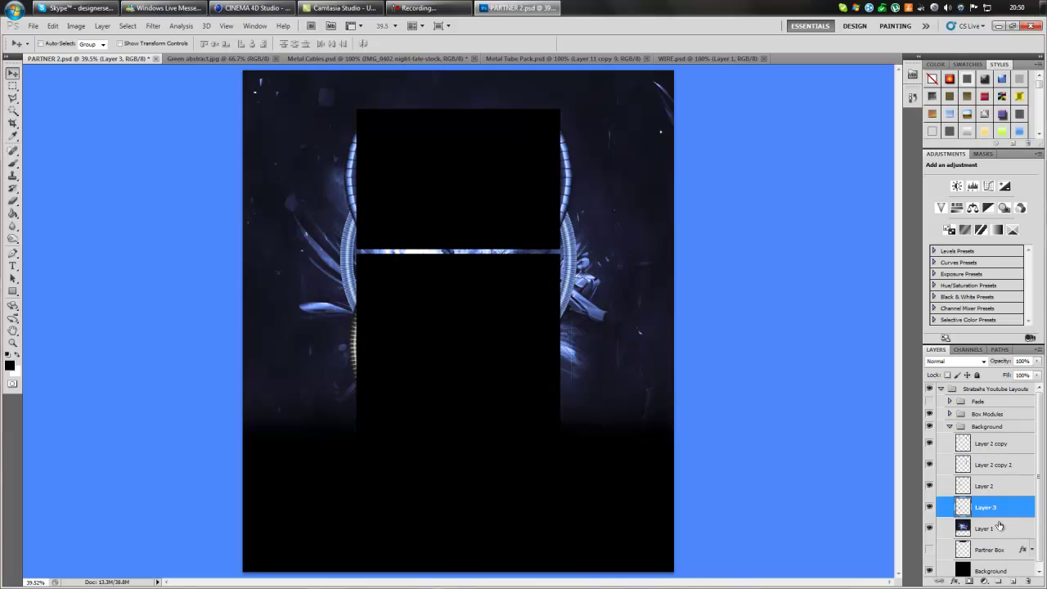
Duplicate Layer 3, flip the copy horizontally and place it at the lower box's right edge.
{"action": "key", "text": "ctrl+j"}
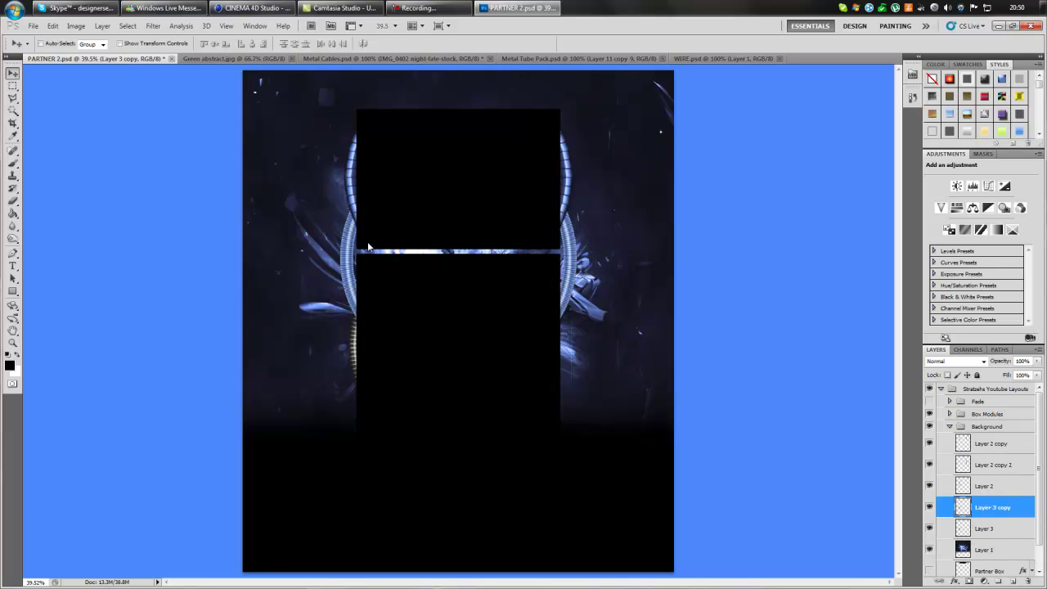
{"action": "left_click", "coordinate": [76, 25]}
{"action": "mouse_move", "coordinate": [53, 25]}
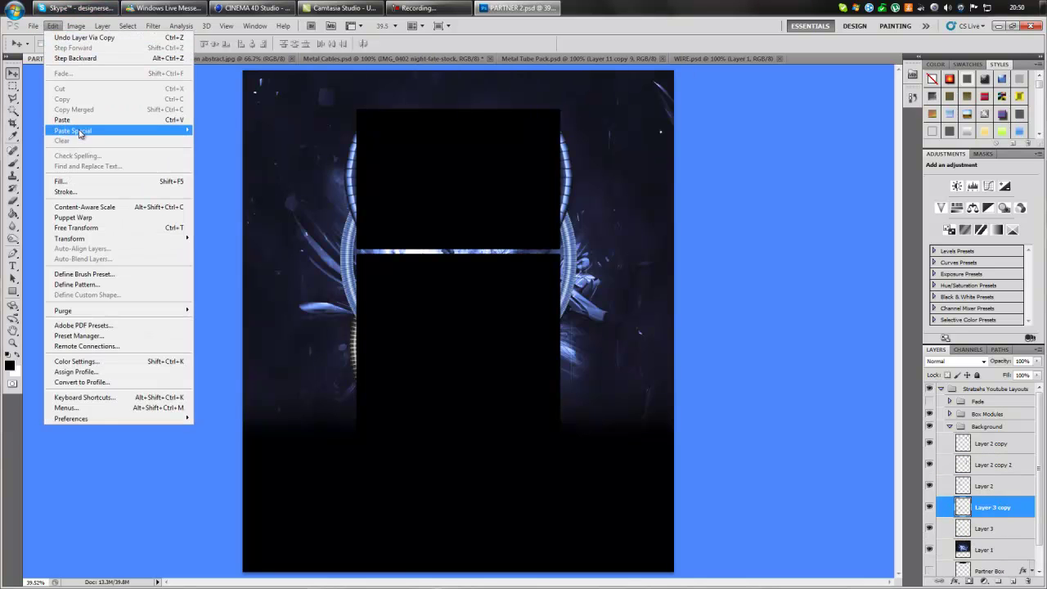
{"action": "left_click", "coordinate": [76, 228]}
{"action": "left_click", "coordinate": [52, 26]}
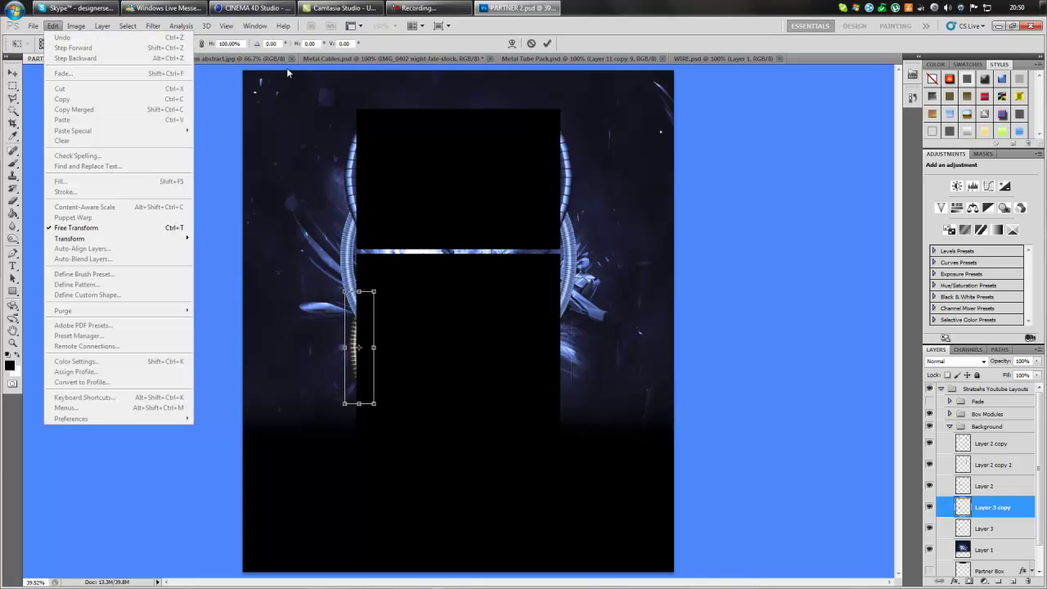
{"action": "mouse_move", "coordinate": [81, 238]}
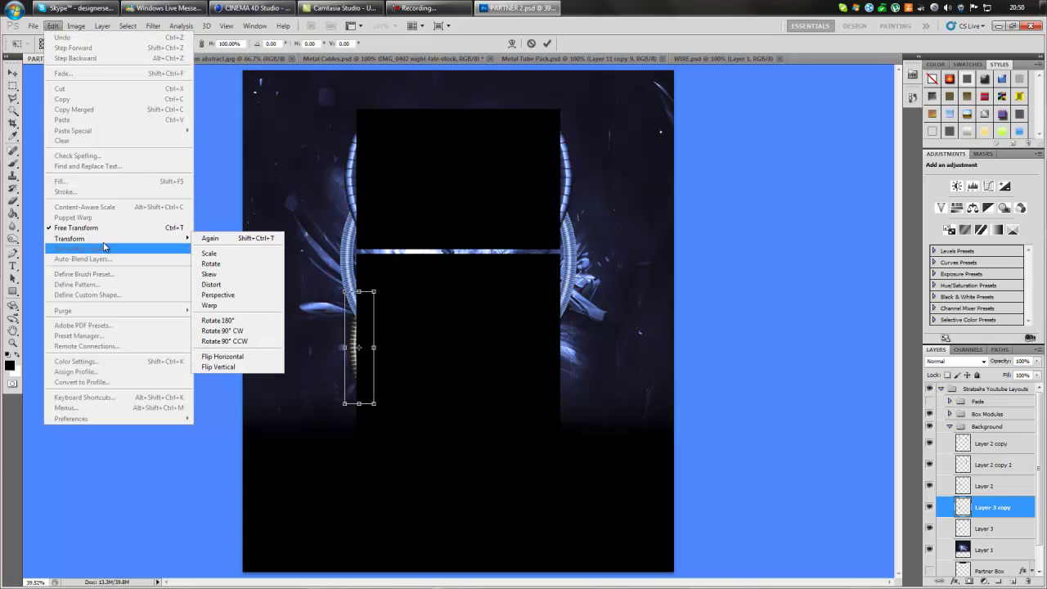
{"action": "left_click", "coordinate": [223, 356]}
{"action": "left_click_drag", "start_coordinate": [358, 383], "coordinate": [562, 382]}
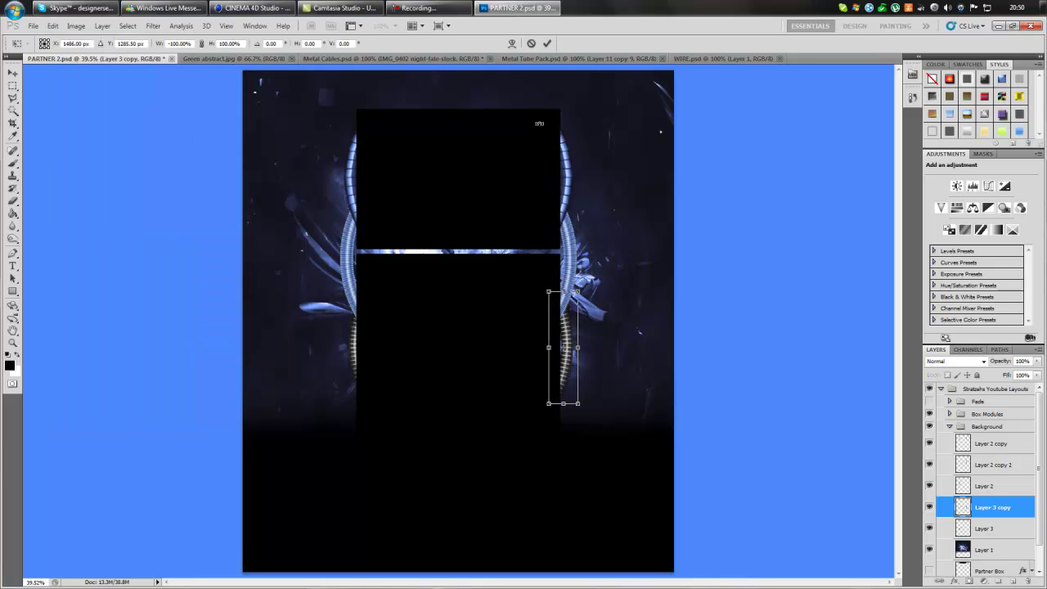
{"action": "left_click", "coordinate": [548, 43]}
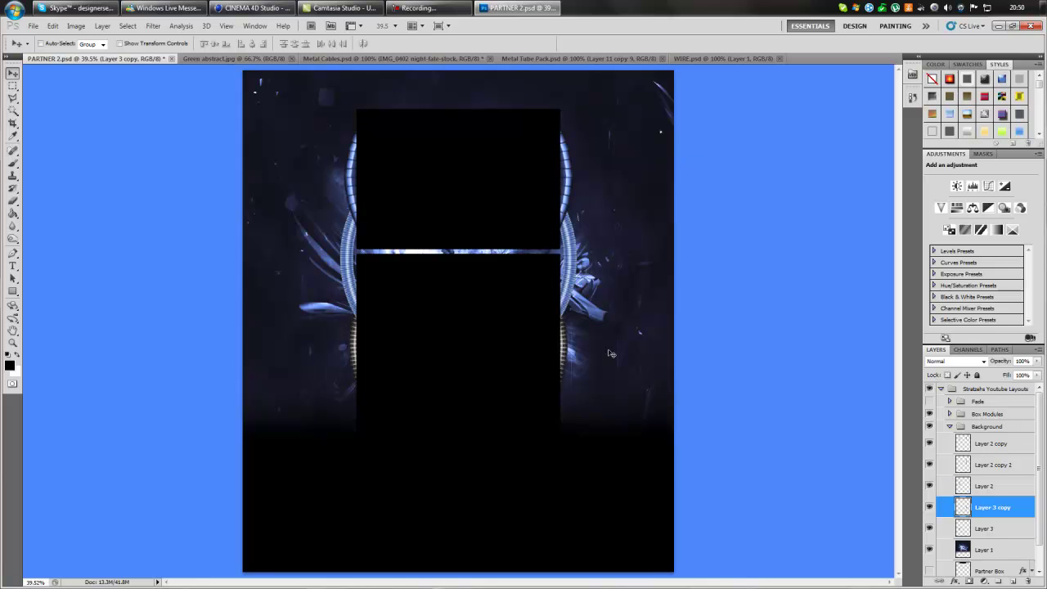
Merge the two lower cable layers and tint them with a custom blue Photo Filter at 100% density.
{"action": "right_click", "coordinate": [993, 534]}
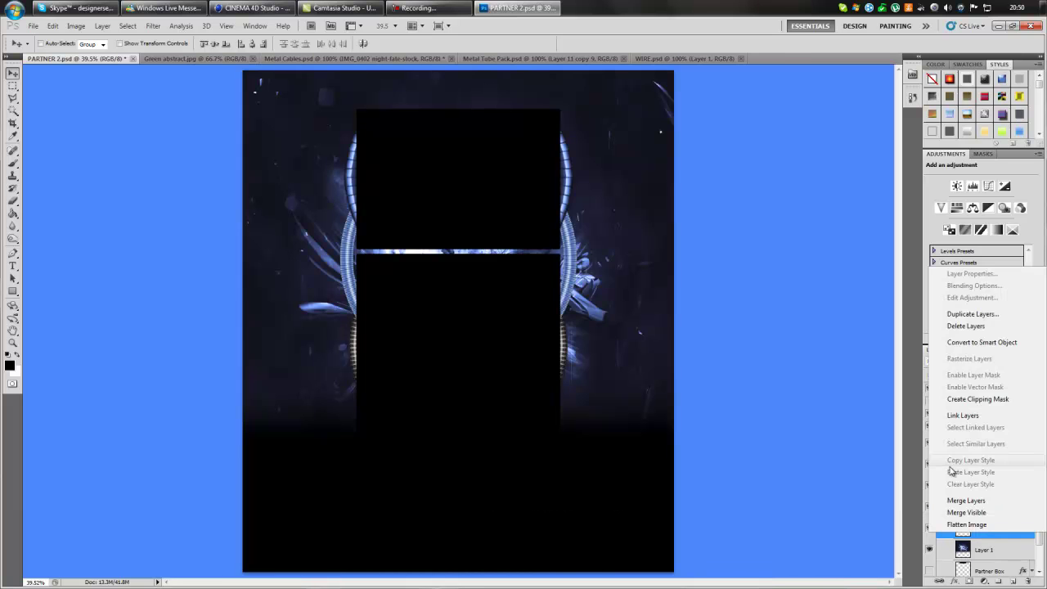
{"action": "left_click", "coordinate": [965, 519]}
{"action": "left_click", "coordinate": [75, 25]}
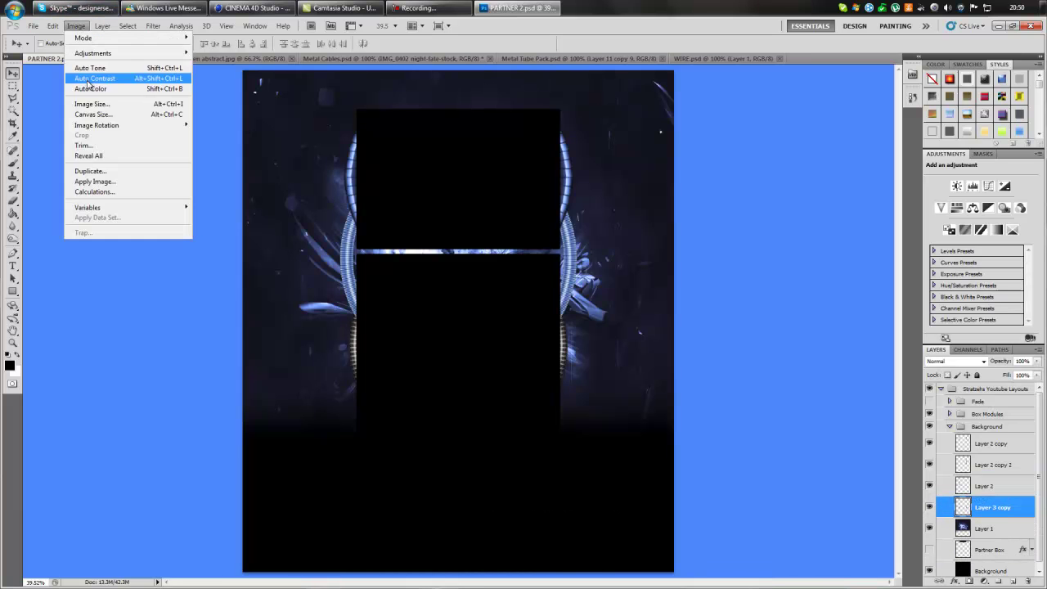
{"action": "mouse_move", "coordinate": [115, 53]}
{"action": "left_click", "coordinate": [221, 140]}
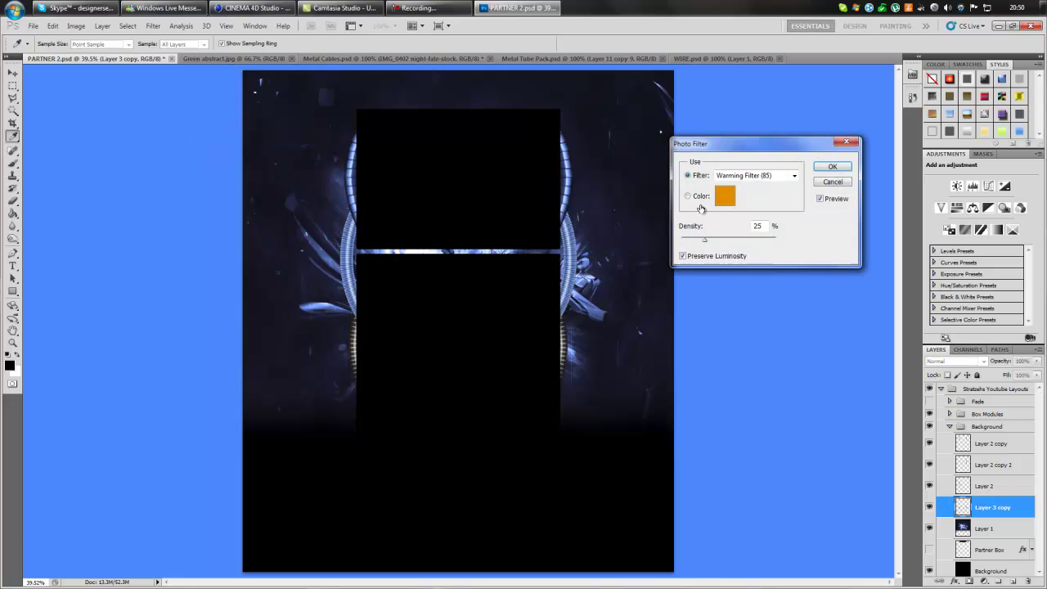
{"action": "left_click", "coordinate": [725, 196]}
{"action": "left_click_drag", "start_coordinate": [792, 340], "coordinate": [793, 303]}
{"action": "left_click", "coordinate": [777, 246]}
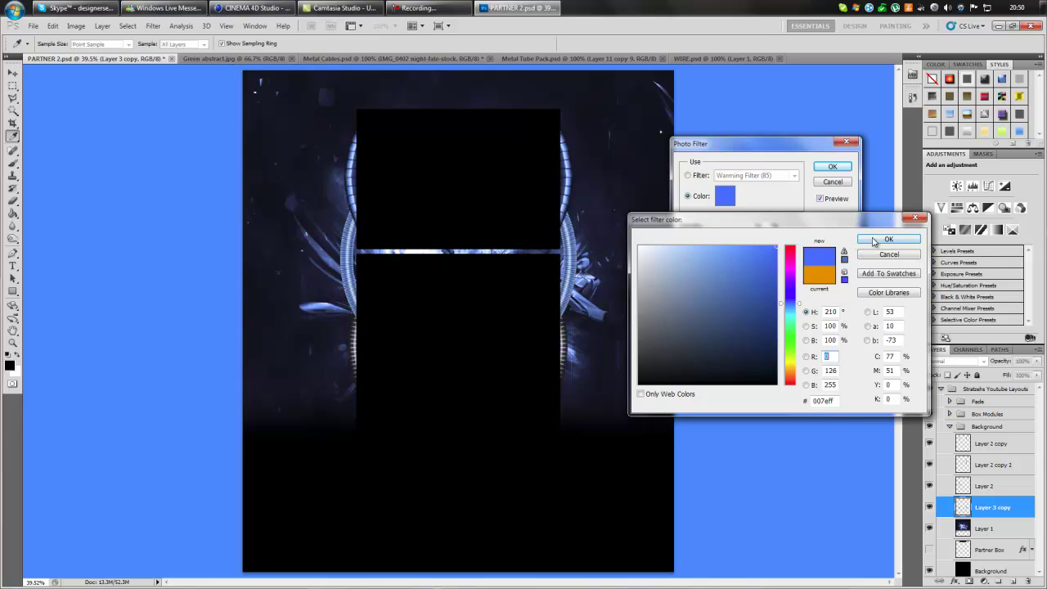
{"action": "left_click", "coordinate": [873, 241]}
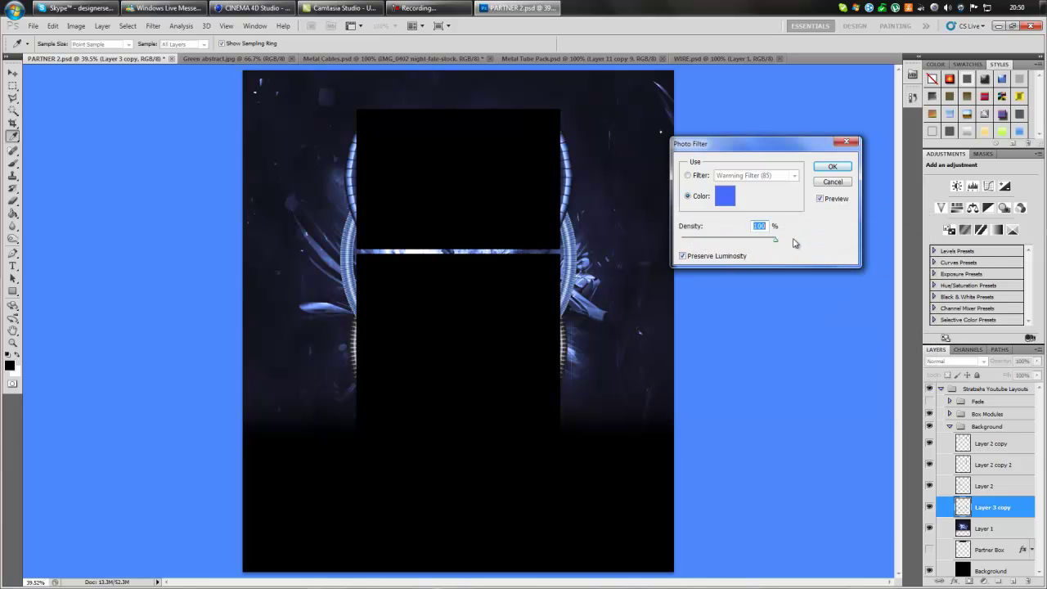
{"action": "left_click", "coordinate": [849, 165]}
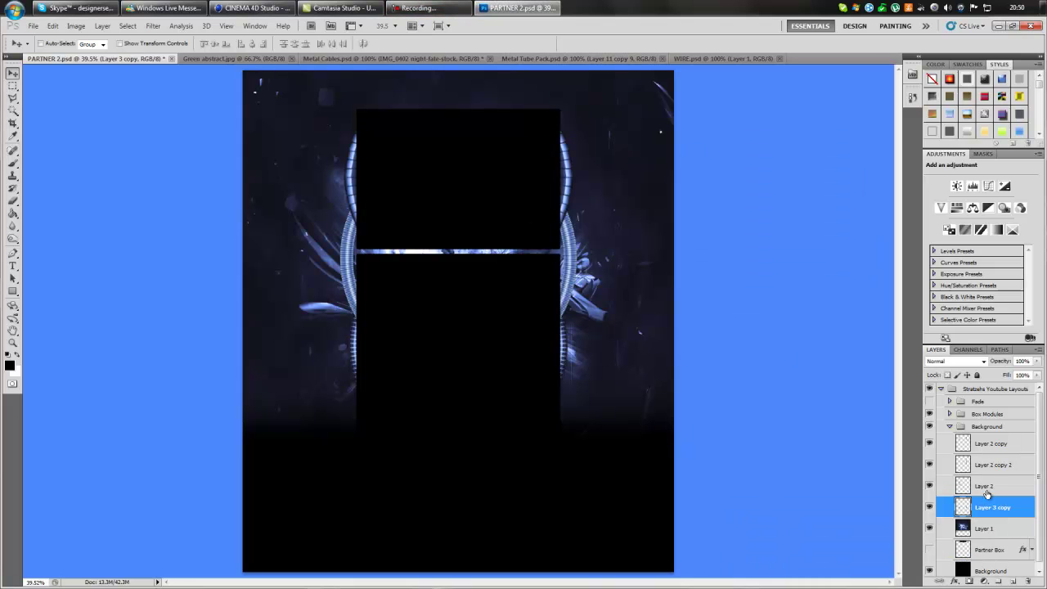
Merge Layer 2 and Layer 2 copy 2 into a single cable layer.
{"action": "left_click", "coordinate": [982, 486]}
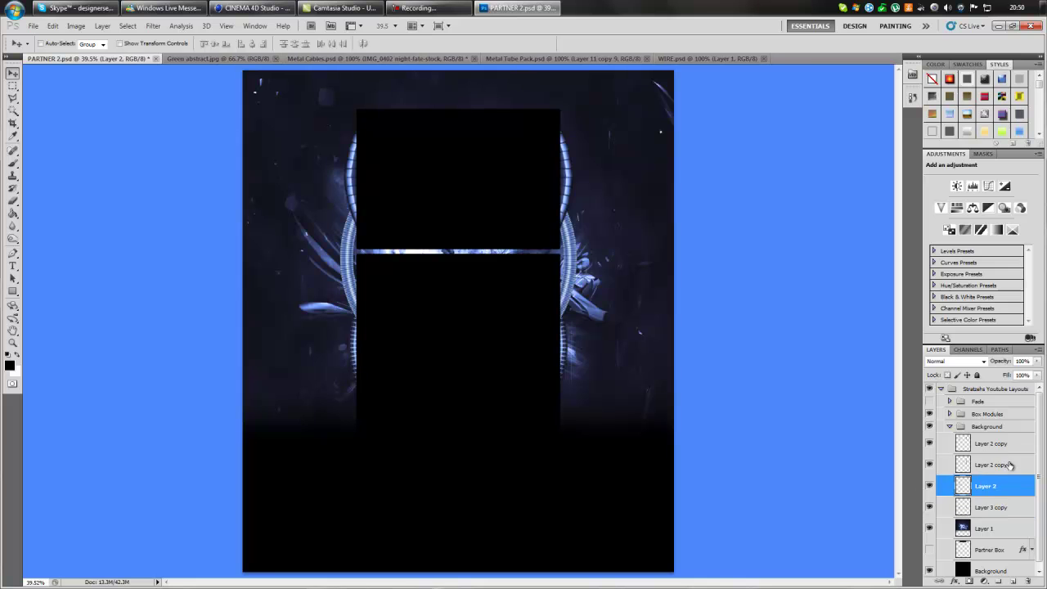
{"action": "left_click", "coordinate": [1011, 465], "text": "shift"}
{"action": "right_click", "coordinate": [1011, 465]}
{"action": "left_click", "coordinate": [965, 436]}
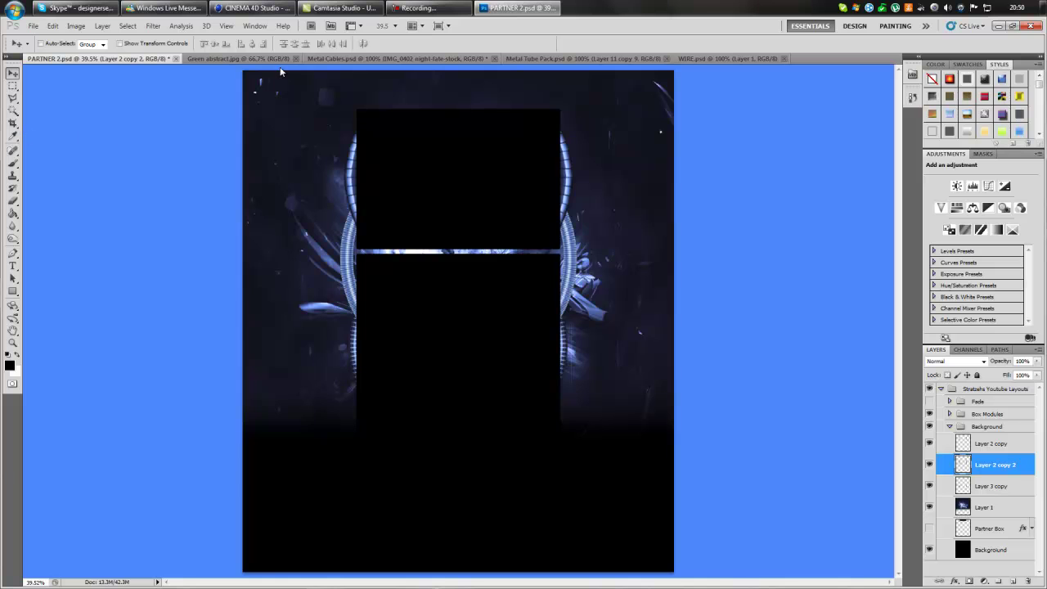
Switch to CINEMA 4D and open the Glowing 3D Text C4D project file.
{"action": "left_click", "coordinate": [250, 8]}
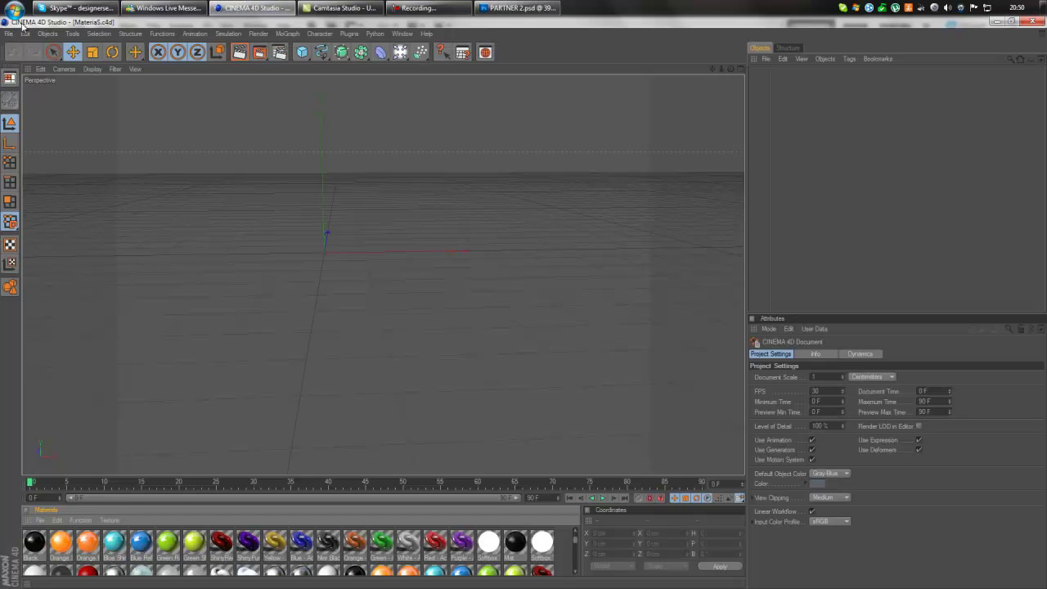
{"action": "left_click", "coordinate": [10, 34]}
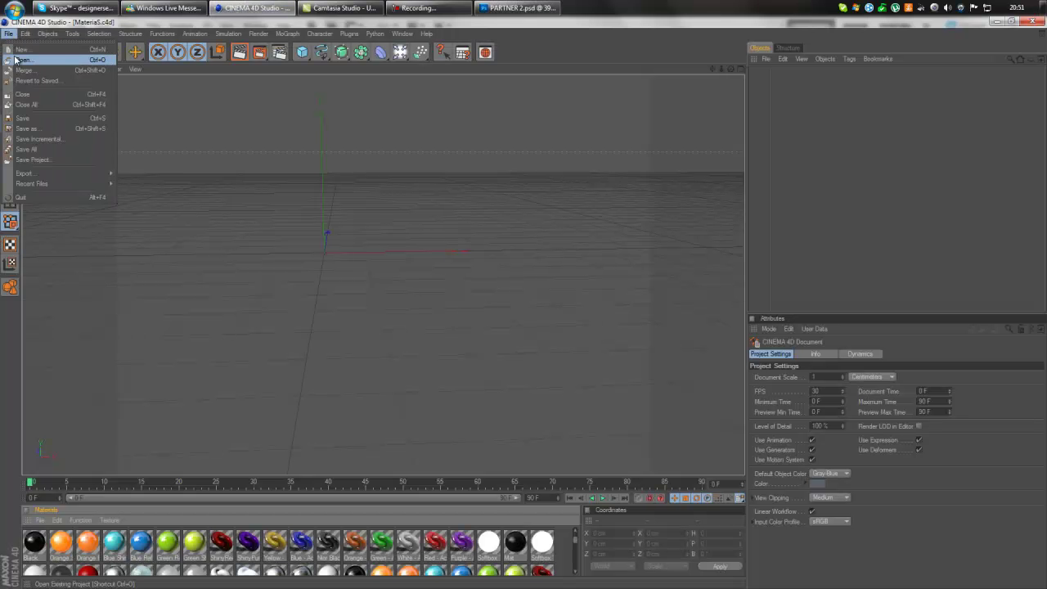
{"action": "left_click", "coordinate": [9, 33]}
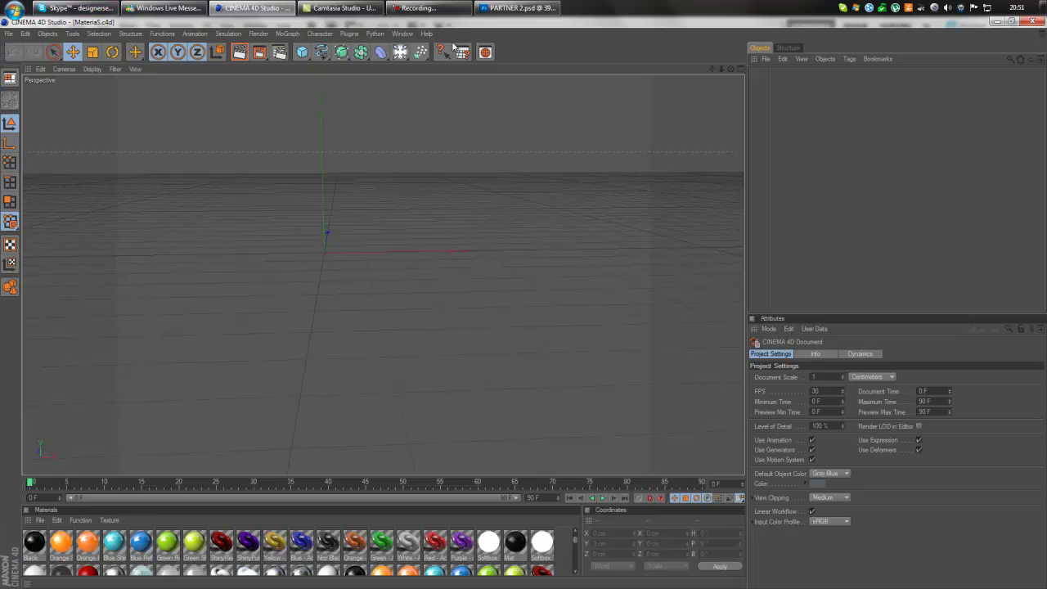
{"action": "key", "text": "ctrl+o"}
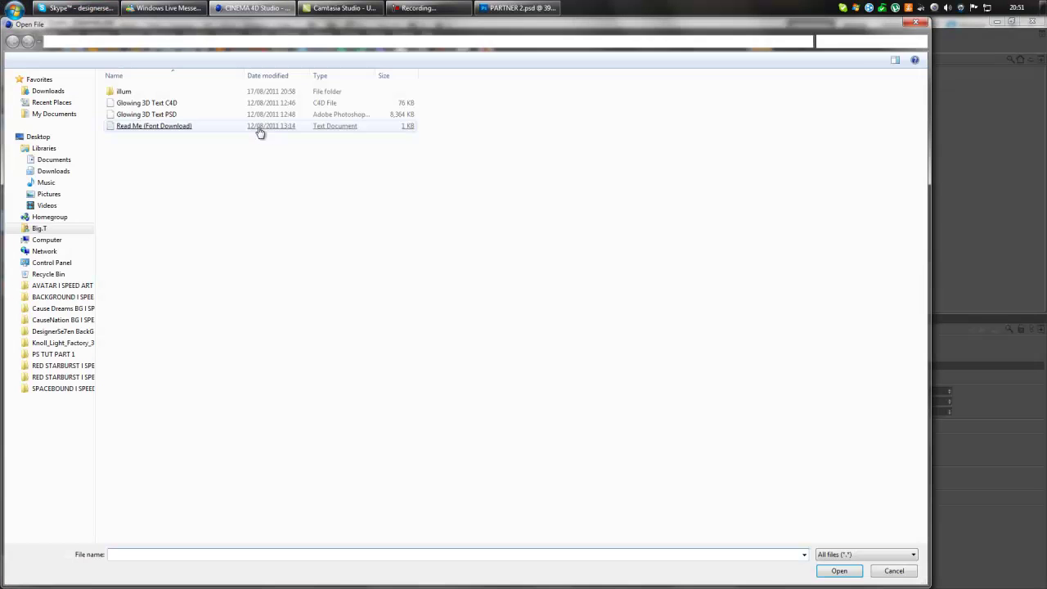
{"action": "double_click", "coordinate": [131, 103]}
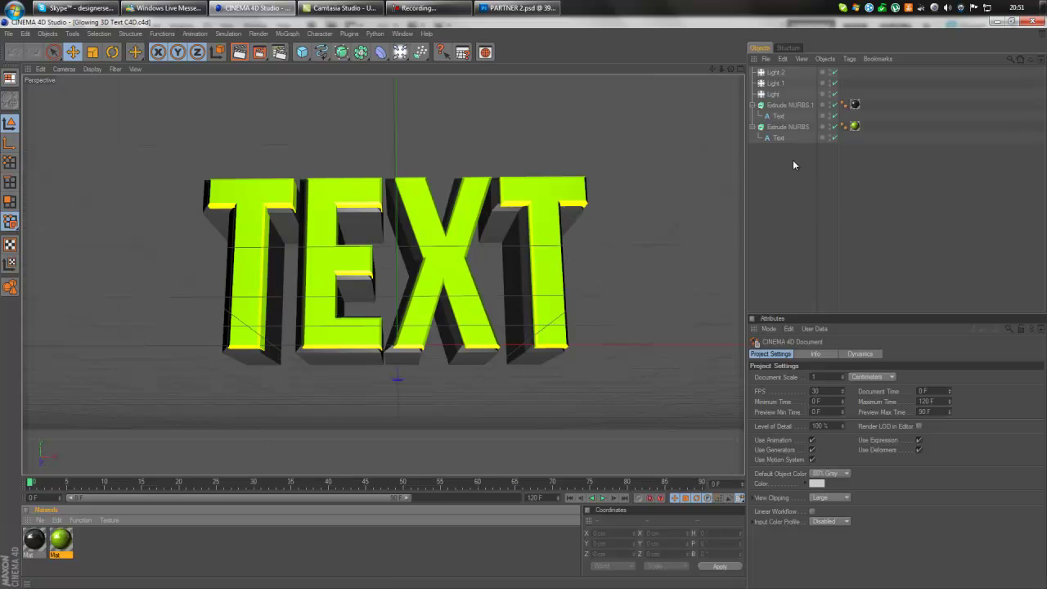
Change the green text material's colour to blue with R 0, G 153, B 255.
{"action": "left_click", "coordinate": [421, 280]}
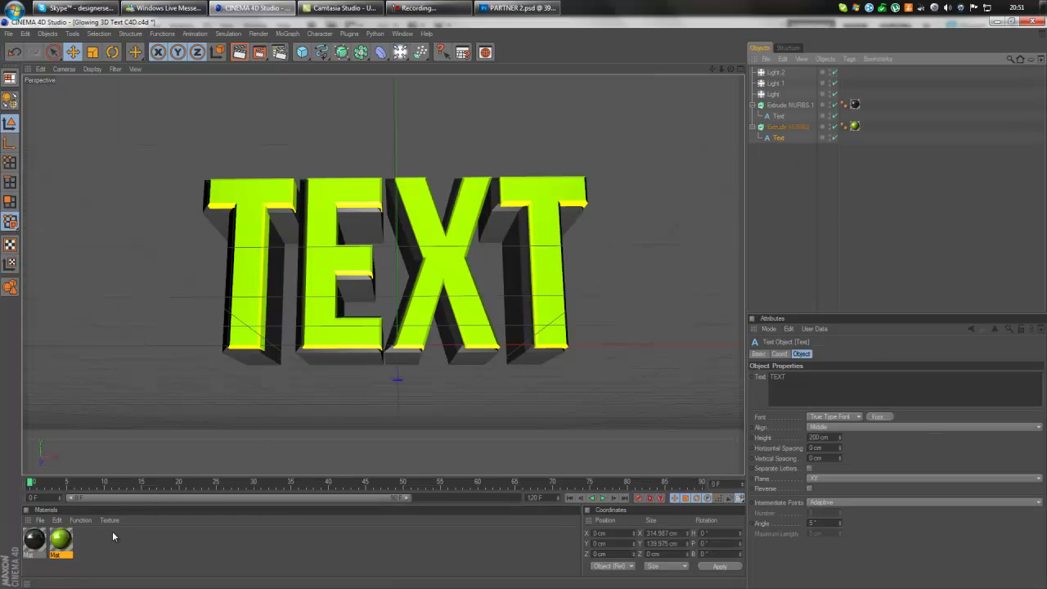
{"action": "left_click", "coordinate": [60, 539]}
{"action": "double_click", "coordinate": [61, 540]}
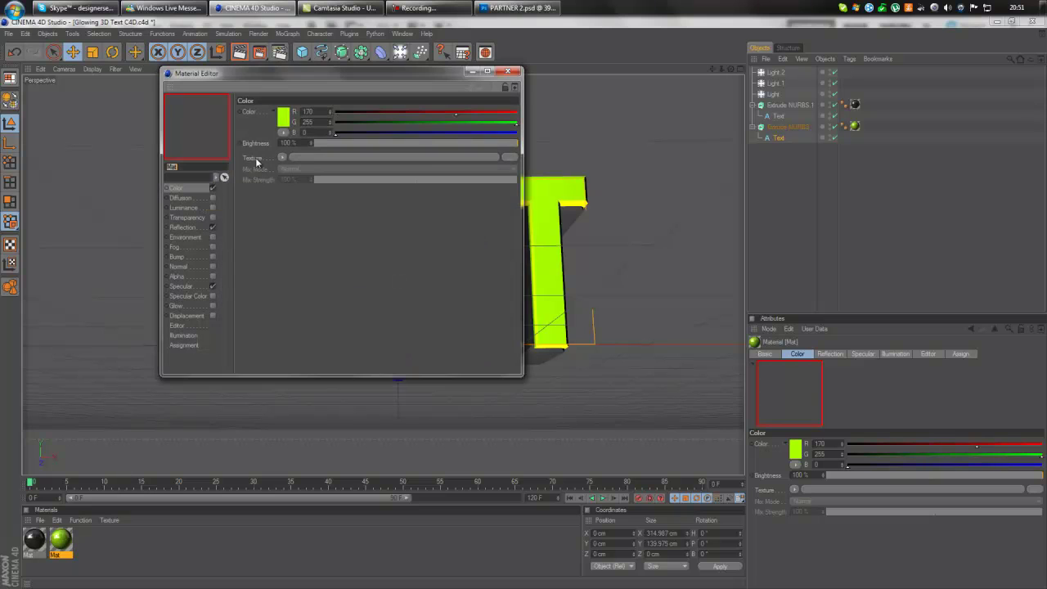
{"action": "left_click", "coordinate": [284, 123]}
{"action": "mouse_move", "coordinate": [295, 81]}
{"action": "left_mouse_down"}
{"action": "mouse_move", "coordinate": [314, 81]}
{"action": "mouse_move", "coordinate": [289, 81]}
{"action": "left_mouse_up"}
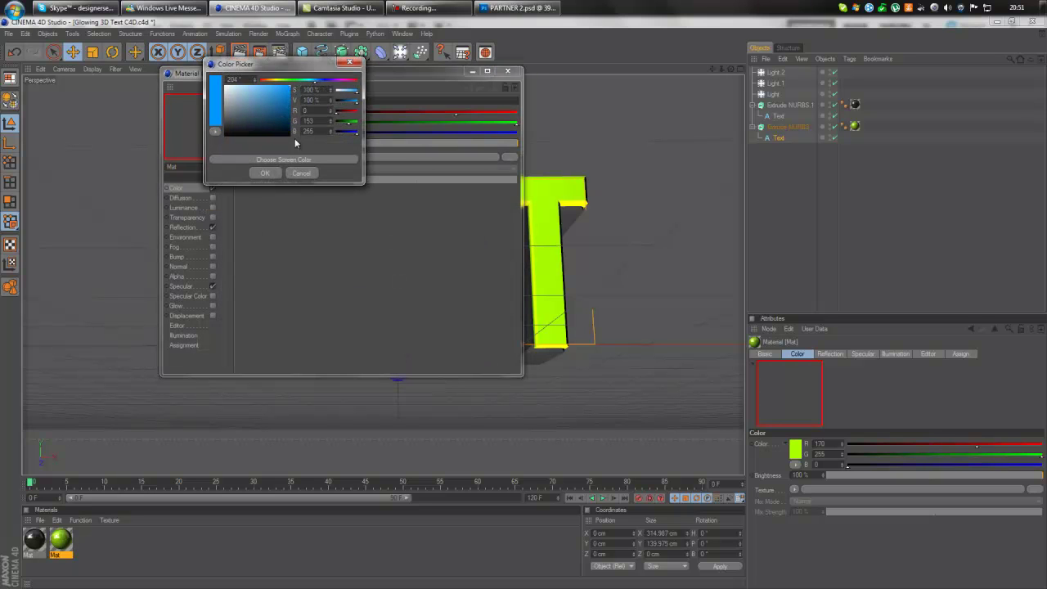
{"action": "left_click", "coordinate": [264, 173]}
{"action": "left_click", "coordinate": [508, 72]}
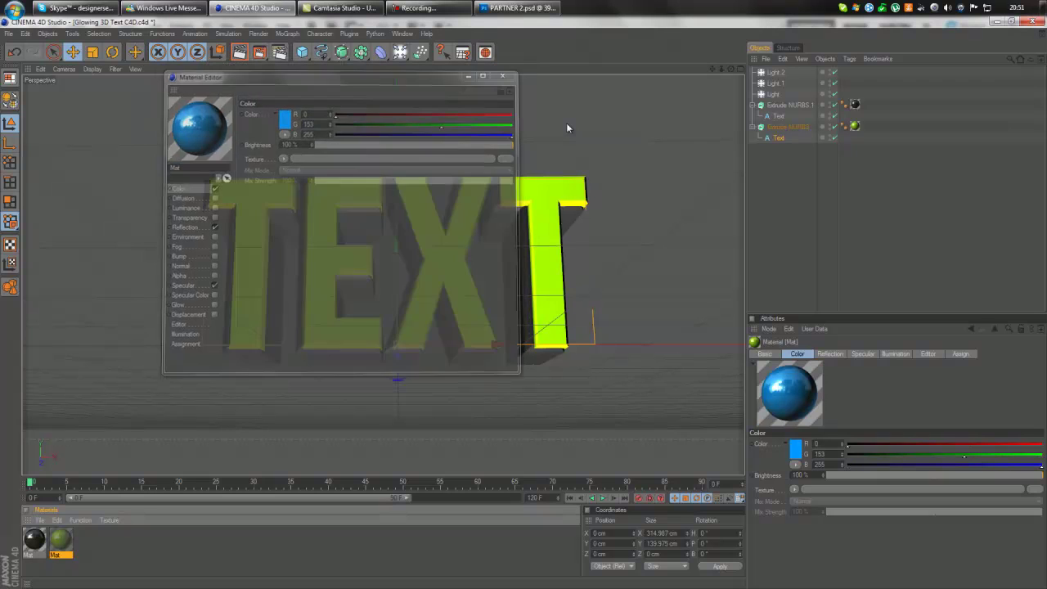
Replace the wording of both extruded Text objects, blue front and black back, with DESIGNERSE7EN.
{"action": "left_click", "coordinate": [784, 138]}
{"action": "double_click", "coordinate": [806, 376]}
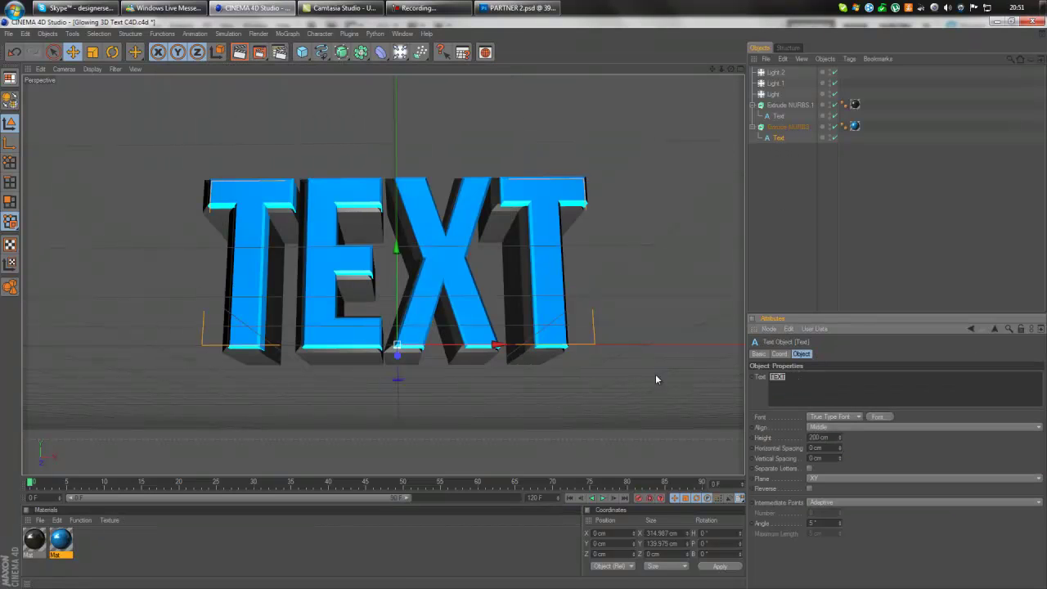
{"action": "type", "text": "d"}
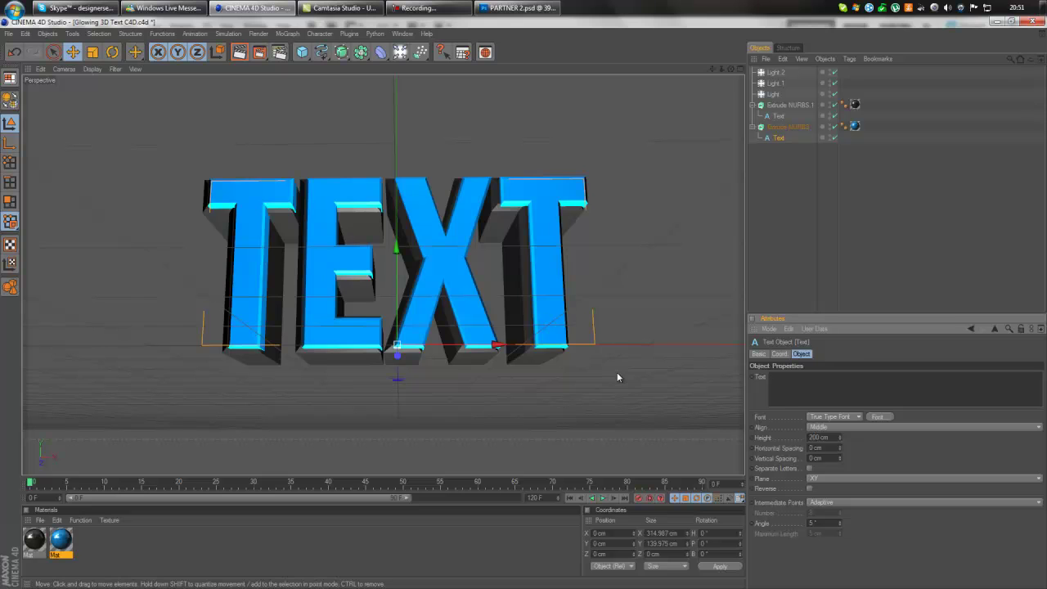
{"action": "type", "text": "d"}
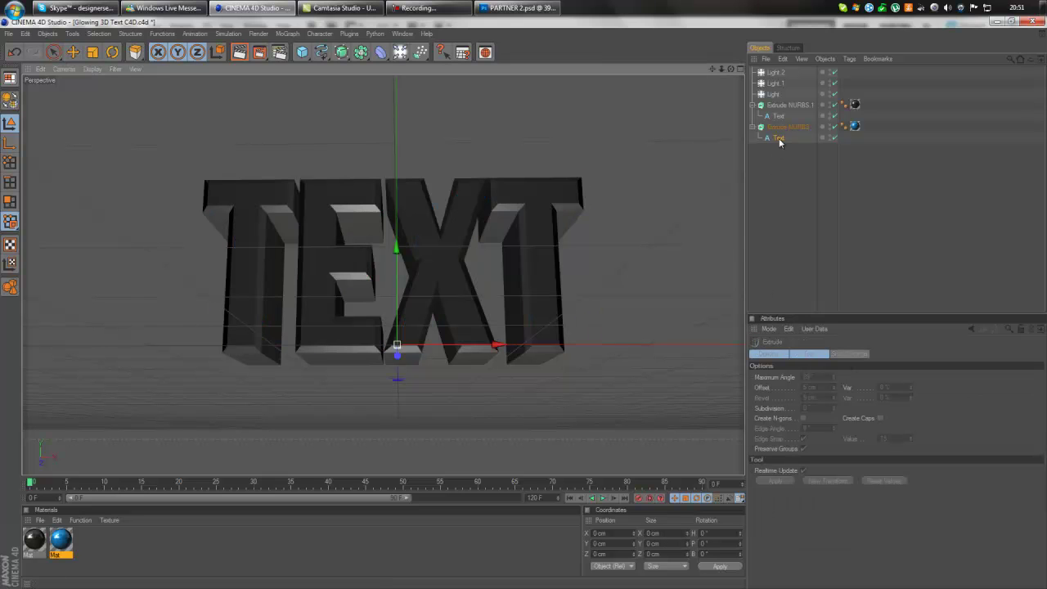
{"action": "type", "text": "e"}
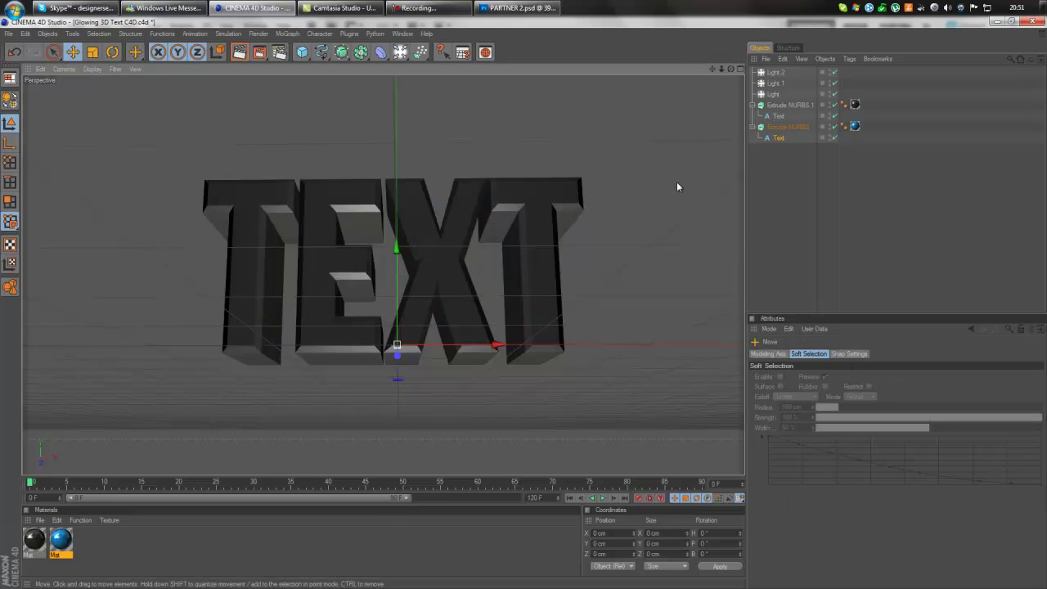
{"action": "left_click", "coordinate": [777, 141]}
{"action": "left_click", "coordinate": [789, 376]}
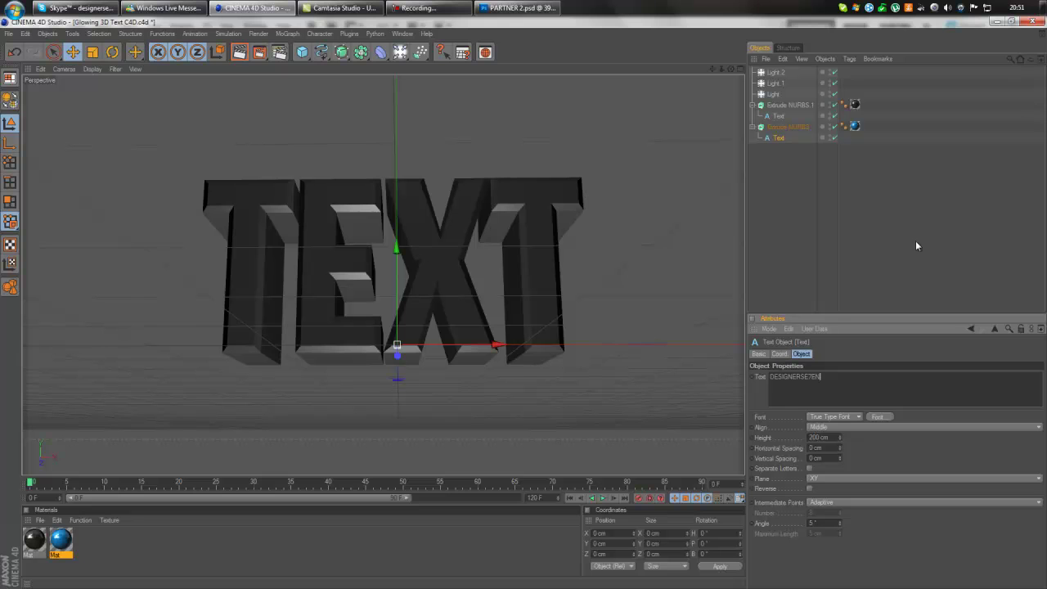
{"action": "type", "text": "DESIGNERSE7EN"}
{"action": "left_click", "coordinate": [832, 257]}
{"action": "left_click", "coordinate": [777, 115]}
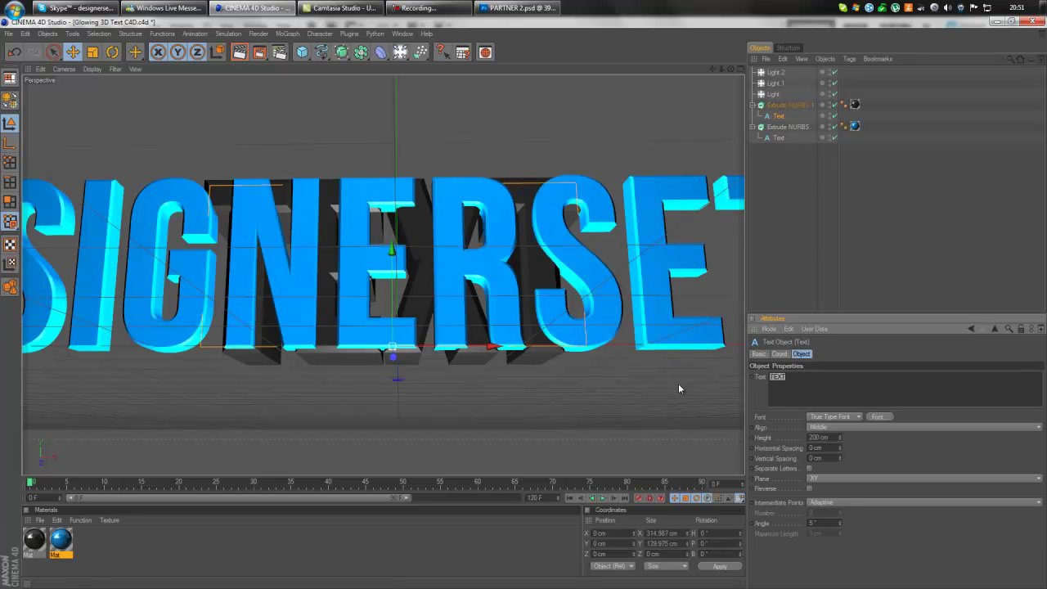
{"action": "left_click", "coordinate": [848, 225]}
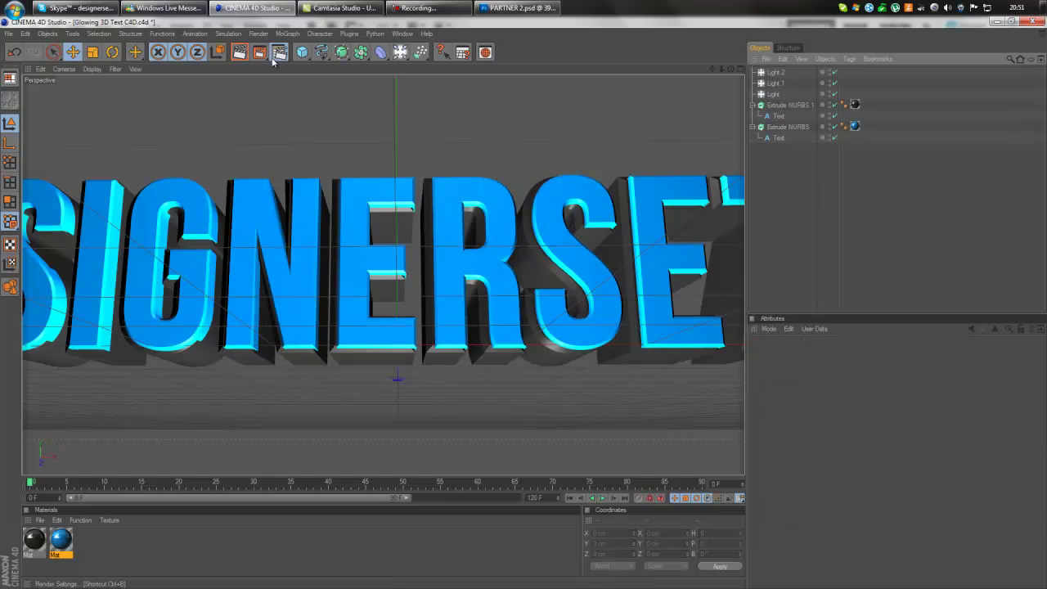
Set the render to save as a PNG file named DESIGNERSE7EN on the Desktop.
{"action": "left_click", "coordinate": [279, 51]}
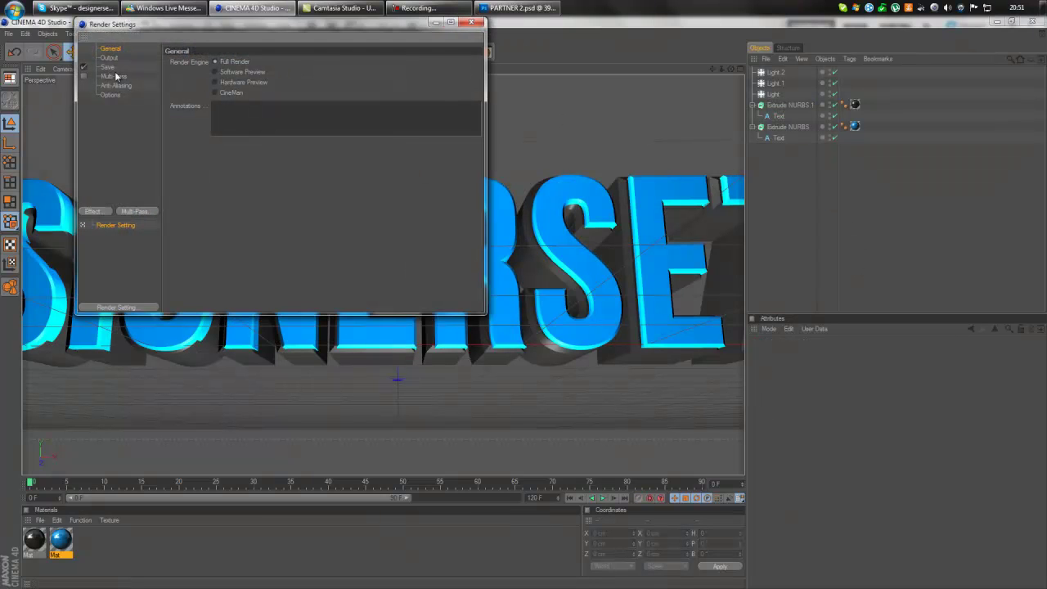
{"action": "left_click", "coordinate": [116, 75]}
{"action": "left_click", "coordinate": [107, 66]}
{"action": "left_click", "coordinate": [260, 93]}
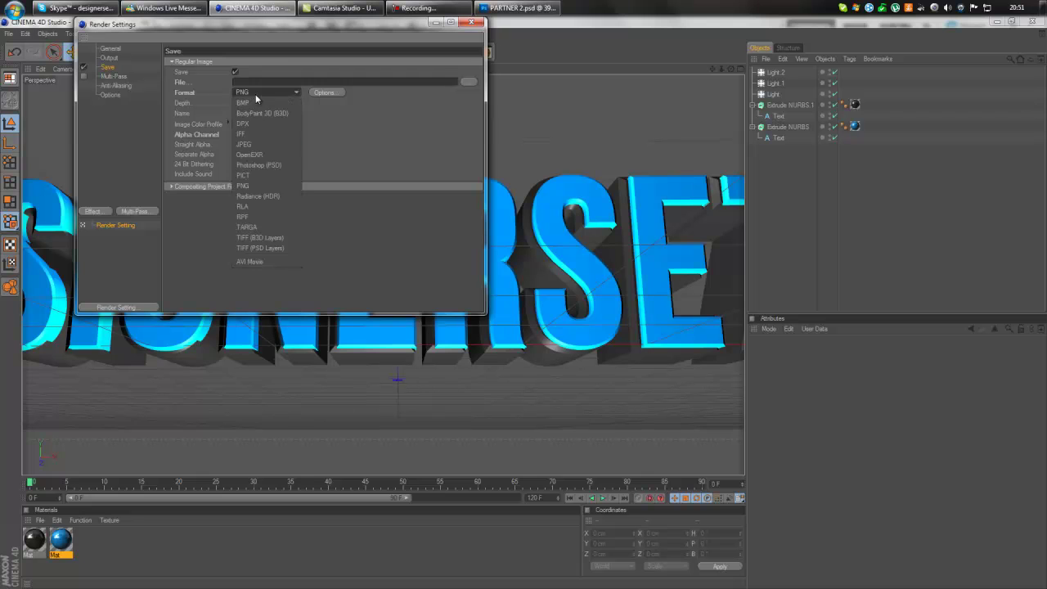
{"action": "left_click", "coordinate": [253, 183]}
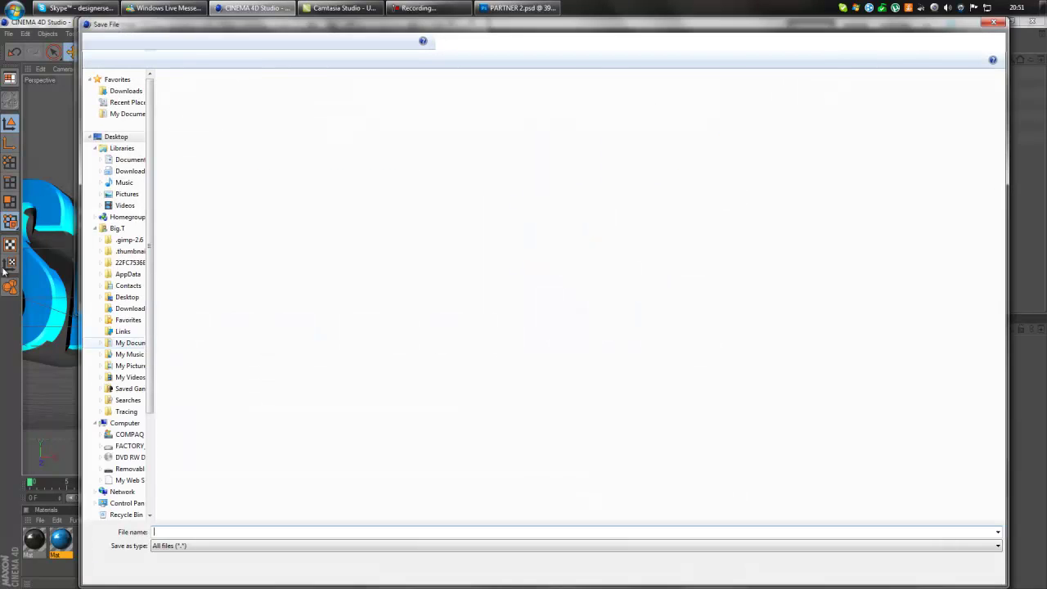
{"action": "type", "text": "DESIGNERSE7EN"}
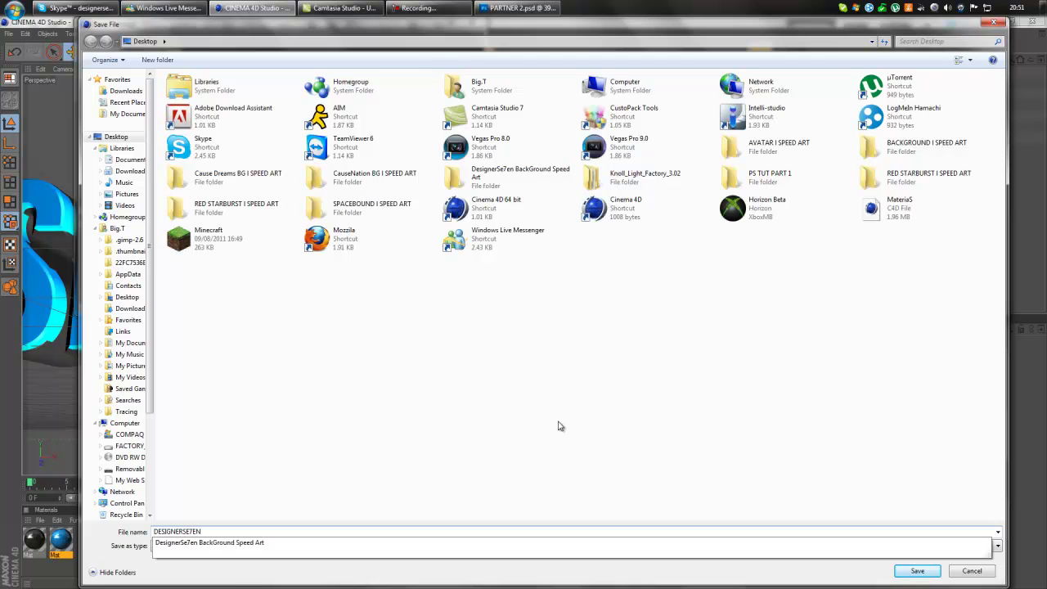
{"action": "key", "text": "Return"}
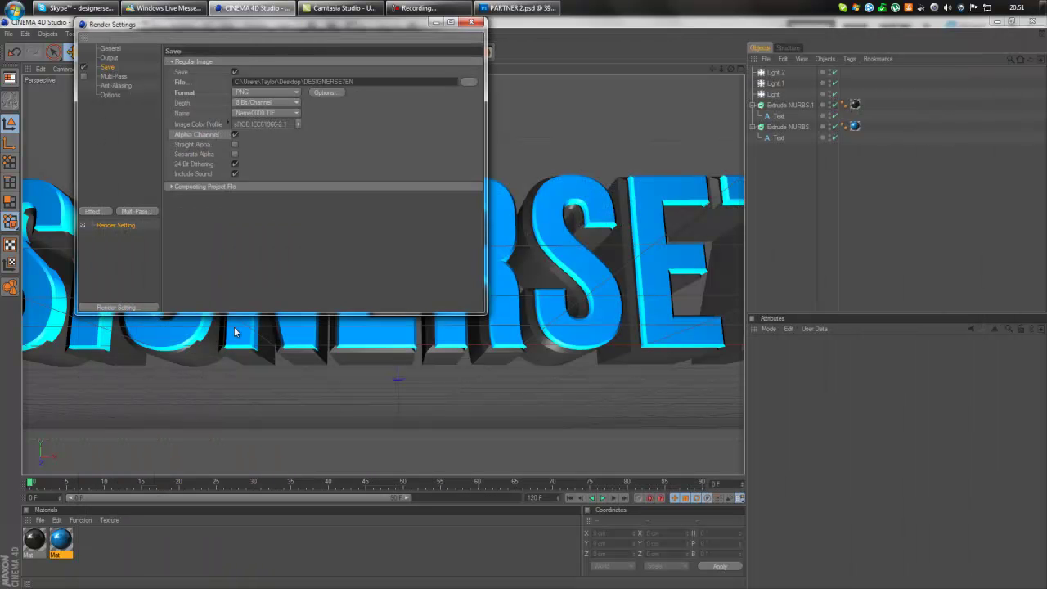
Add the Ambient Occlusion effect to the render settings with a maximum ray length of 140 cm and adjust its maximum samples.
{"action": "left_click", "coordinate": [92, 211]}
{"action": "left_click", "coordinate": [140, 274]}
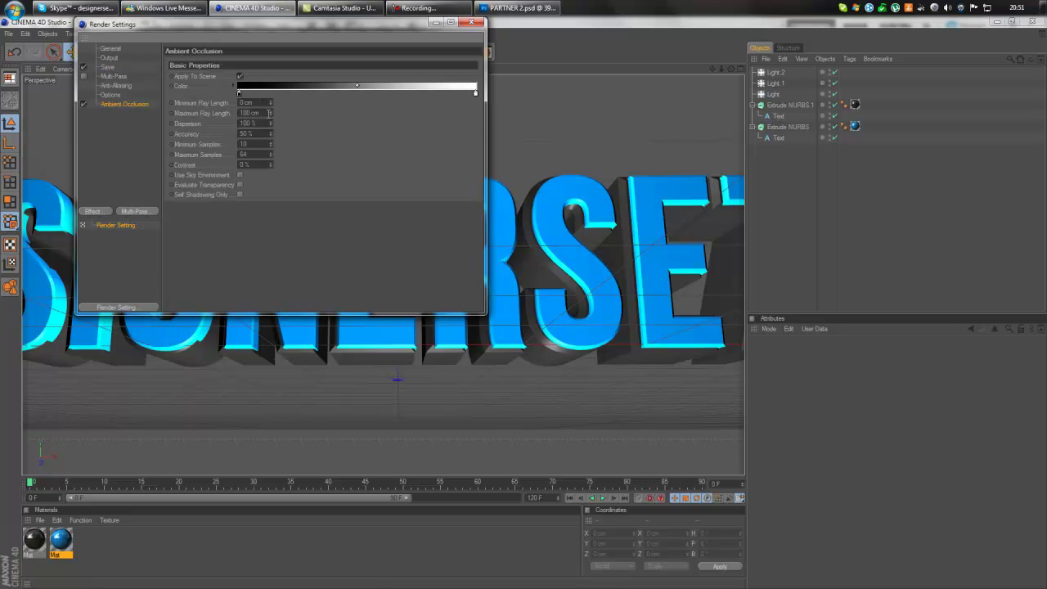
{"action": "type", "text": "140"}
{"action": "left_click", "coordinate": [256, 155]}
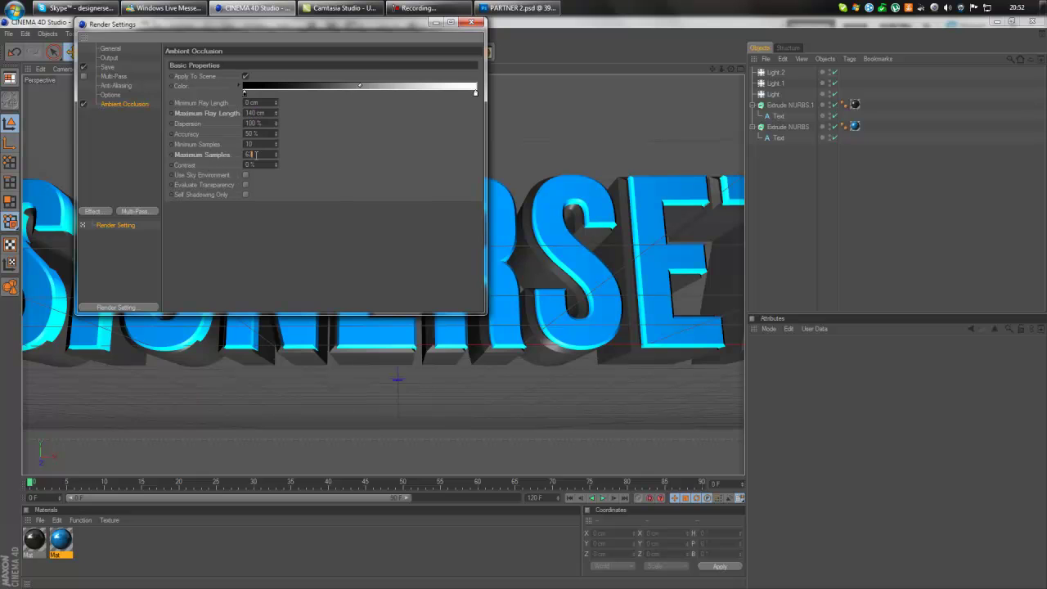
{"action": "left_click", "coordinate": [473, 22]}
Add a Plane object as a floor with width and height both set to 99999999 cm.
{"action": "mouse_move", "coordinate": [722, 69]}
{"action": "left_mouse_down"}
{"action": "mouse_move", "coordinate": [503, 450]}
{"action": "mouse_move", "coordinate": [515, 585]}
{"action": "mouse_move", "coordinate": [516, 491]}
{"action": "mouse_move", "coordinate": [721, 88]}
{"action": "left_mouse_up"}
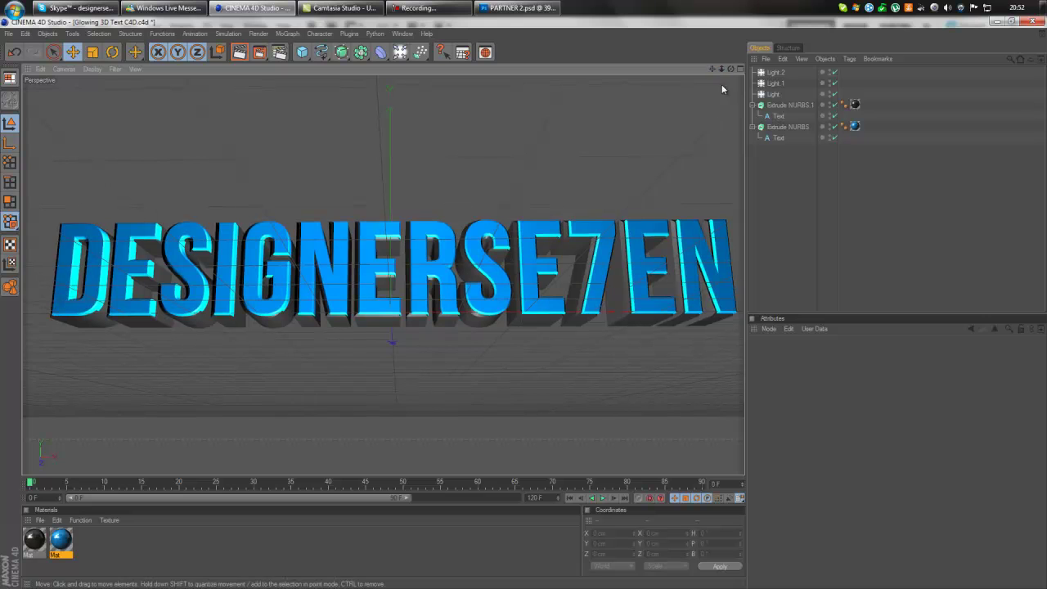
{"action": "left_click_drag", "start_coordinate": [301, 51], "coordinate": [391, 80]}
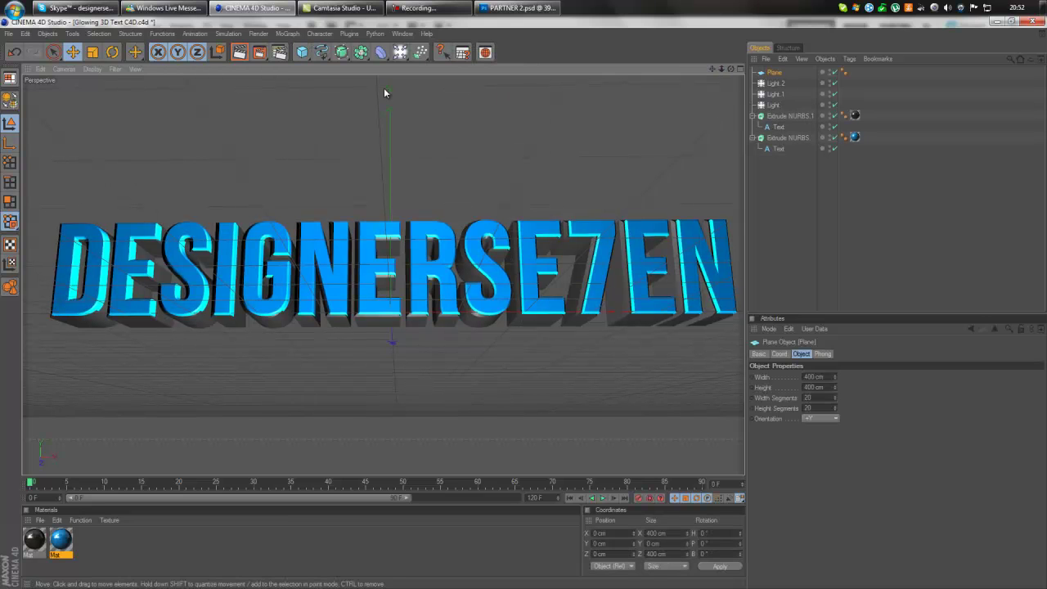
{"action": "double_click", "coordinate": [814, 377]}
{"action": "type", "text": "99999"}
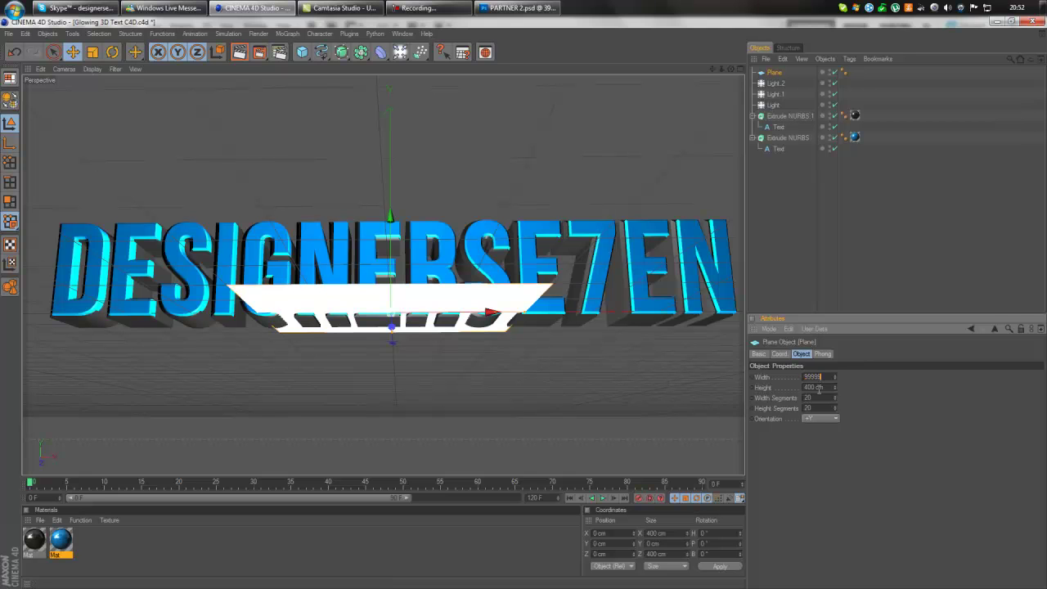
{"action": "type", "text": "999"}
{"action": "key", "text": "Tab"}
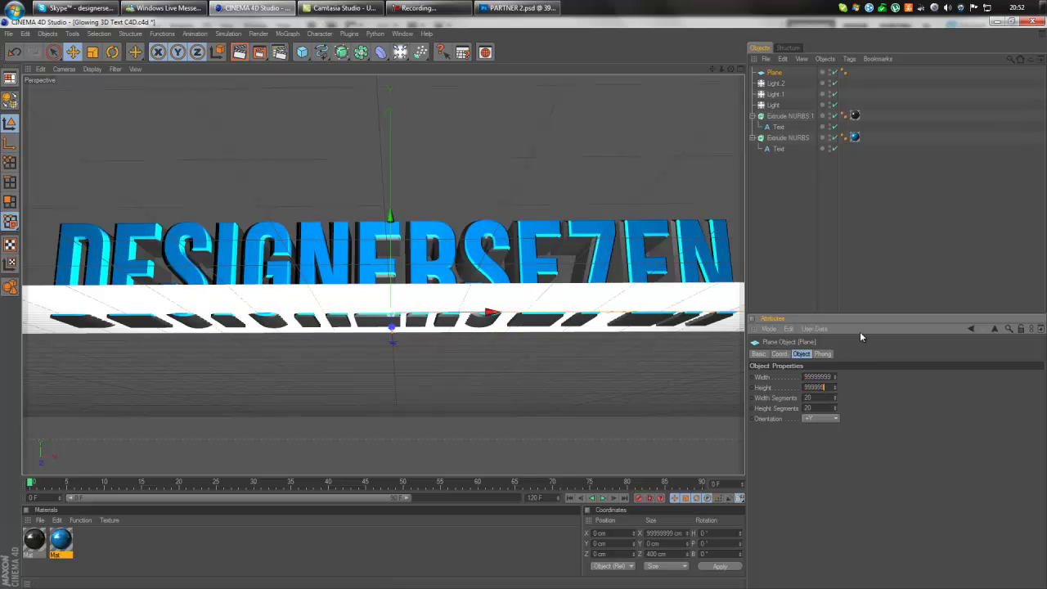
{"action": "key", "text": "Return"}
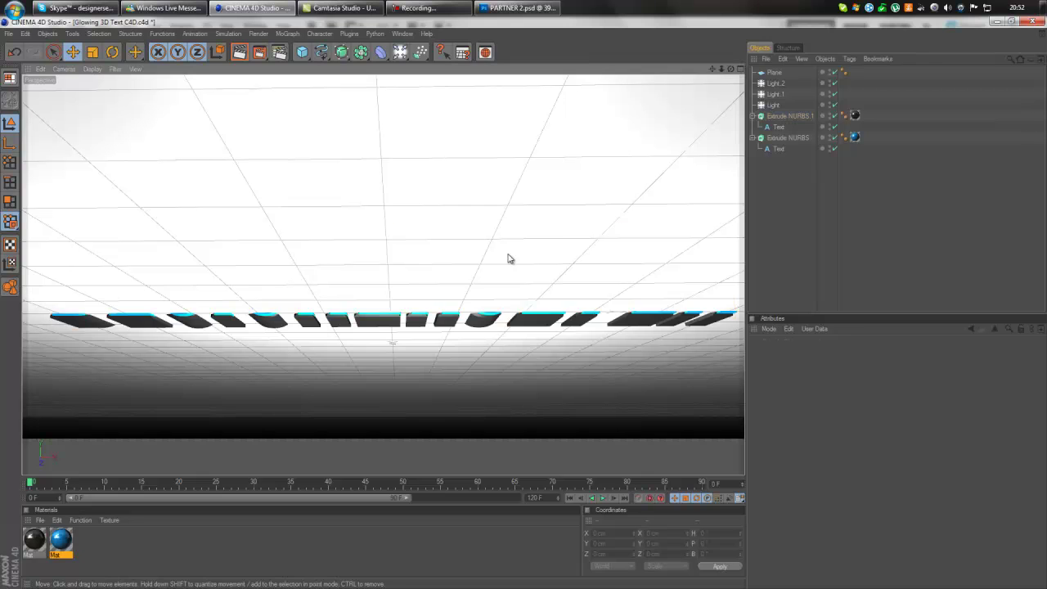
Lower the floor plane beneath the text to about Y -123 cm.
{"action": "left_click", "coordinate": [431, 242]}
{"action": "left_click_drag", "start_coordinate": [389, 219], "coordinate": [525, 282]}
{"action": "key", "text": "ctrl+z"}
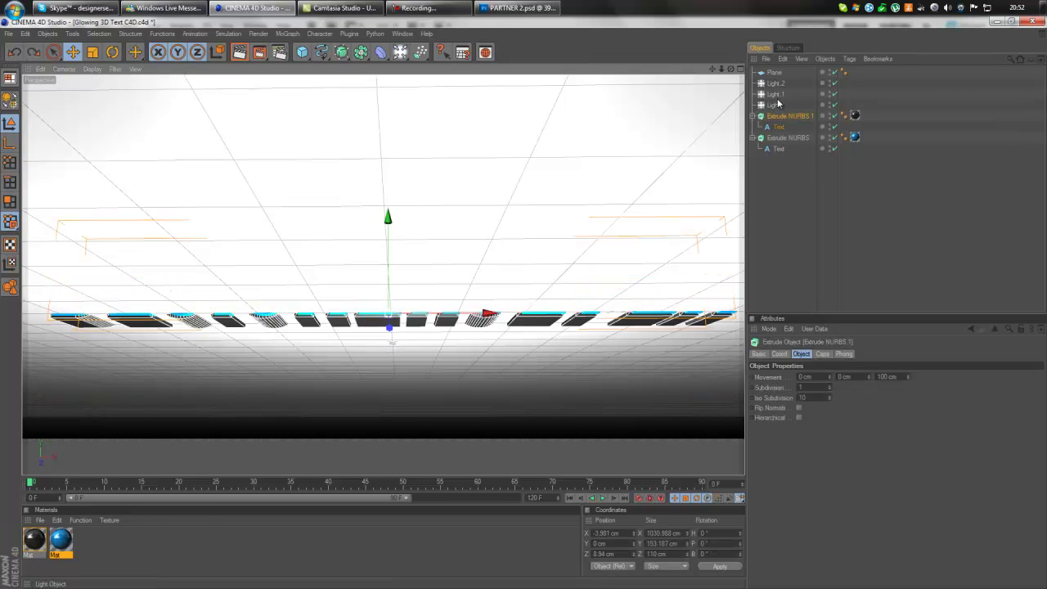
{"action": "left_click", "coordinate": [777, 74]}
{"action": "left_click_drag", "start_coordinate": [393, 219], "coordinate": [526, 306]}
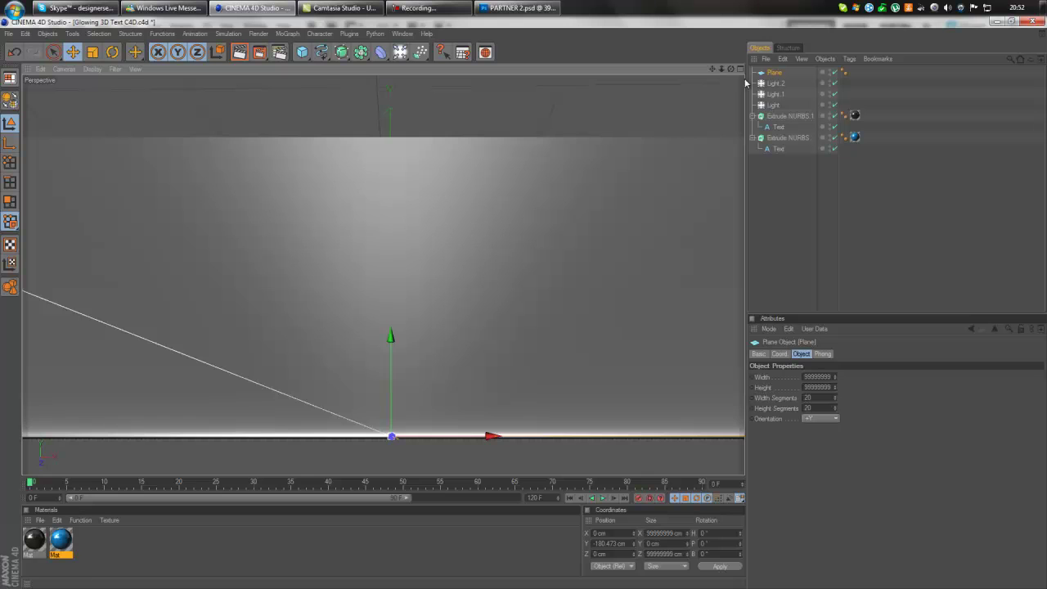
{"action": "left_click_drag", "start_coordinate": [735, 72], "coordinate": [735, 98]}
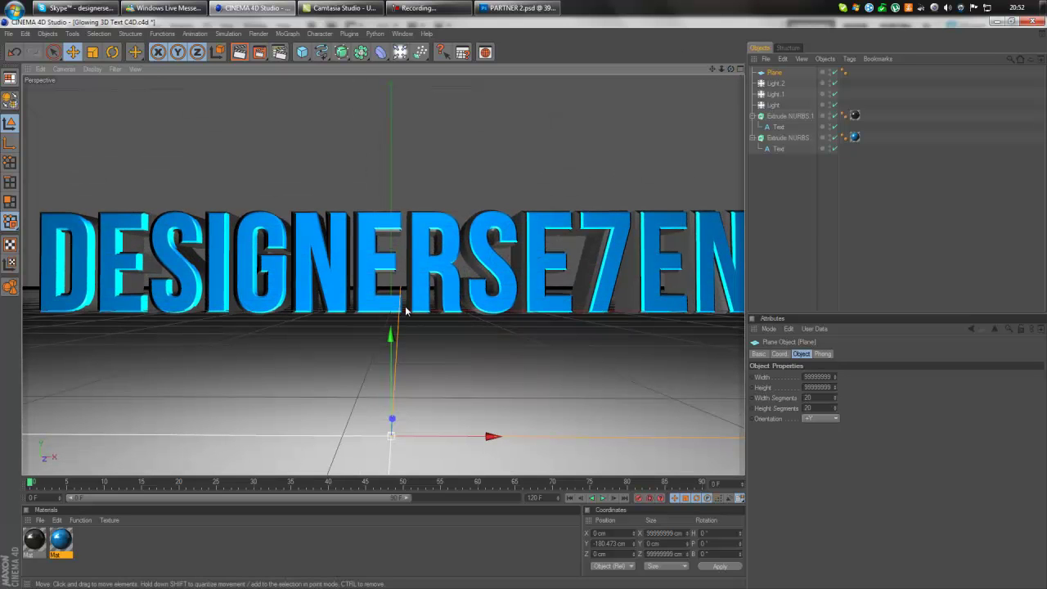
{"action": "left_click_drag", "start_coordinate": [391, 340], "coordinate": [393, 341]}
Add an Omni light and raise it above the text to about Y 338 cm.
{"action": "left_click", "coordinate": [485, 52]}
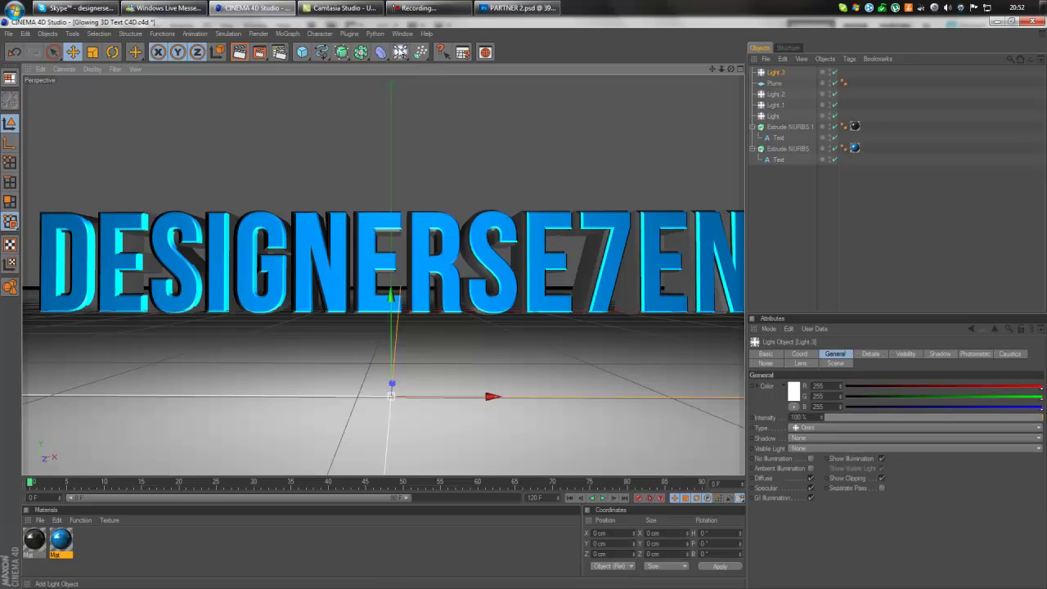
{"action": "left_click_drag", "start_coordinate": [391, 246], "coordinate": [355, 187]}
Try to multiply the new light above the text by nesting it in an Array object.
{"action": "left_click", "coordinate": [360, 51]}
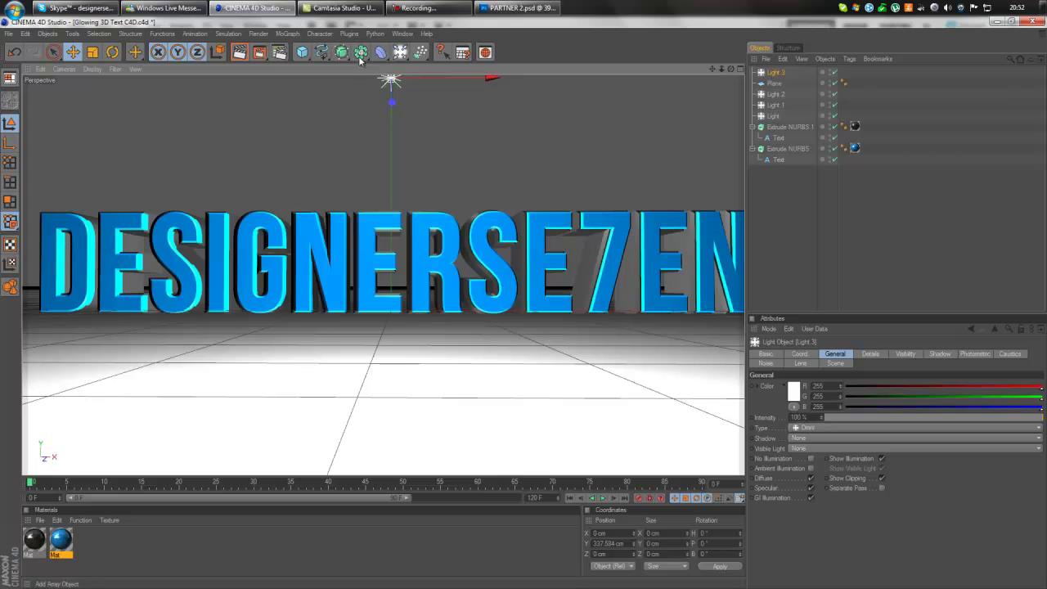
{"action": "left_click", "coordinate": [409, 60]}
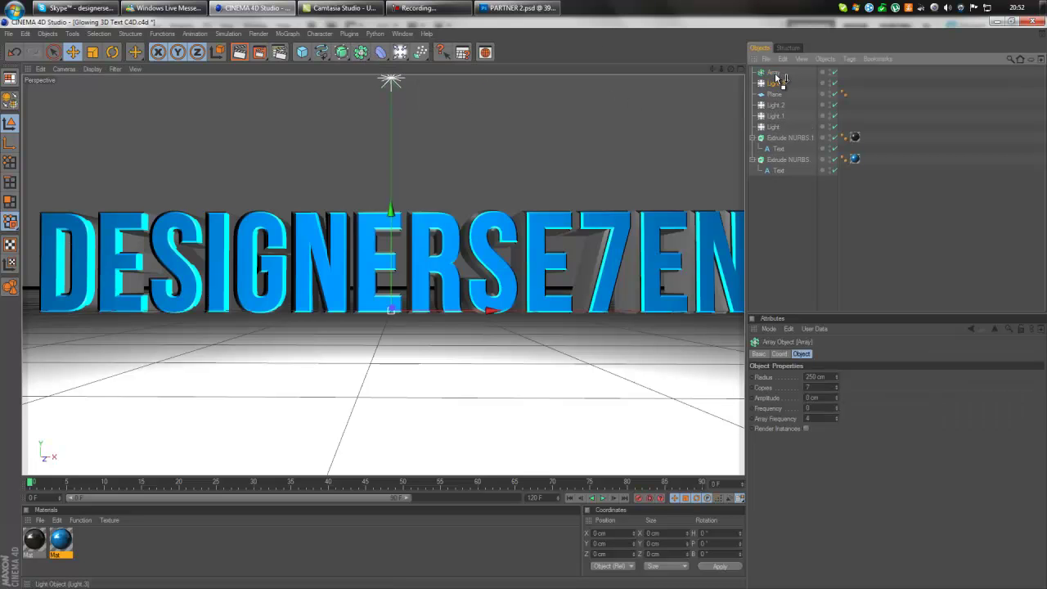
{"action": "left_click_drag", "start_coordinate": [774, 83], "coordinate": [759, 75]}
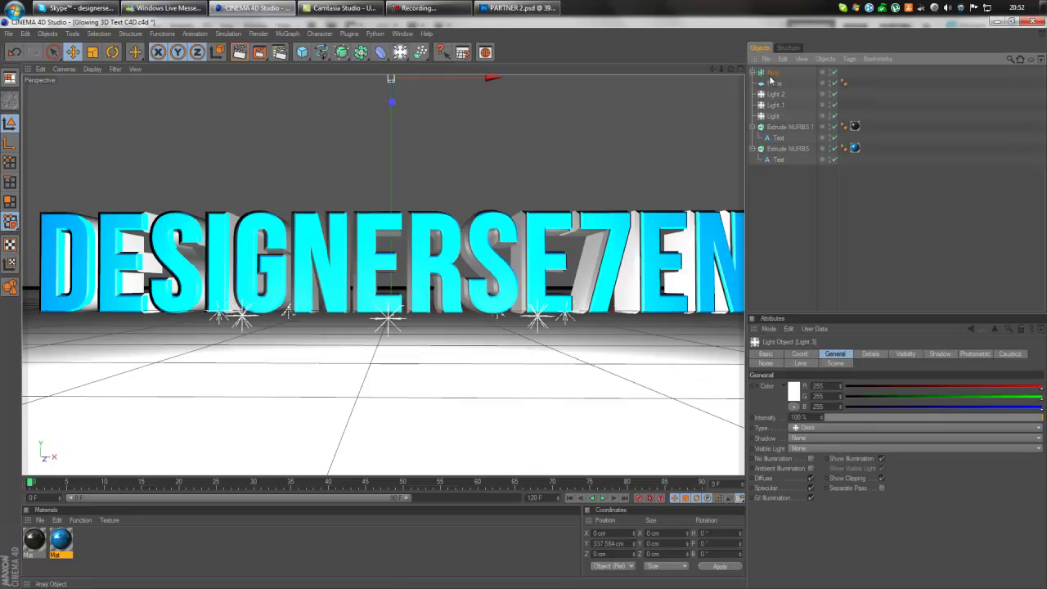
{"action": "left_click", "coordinate": [15, 52]}
{"action": "left_click", "coordinate": [14, 52]}
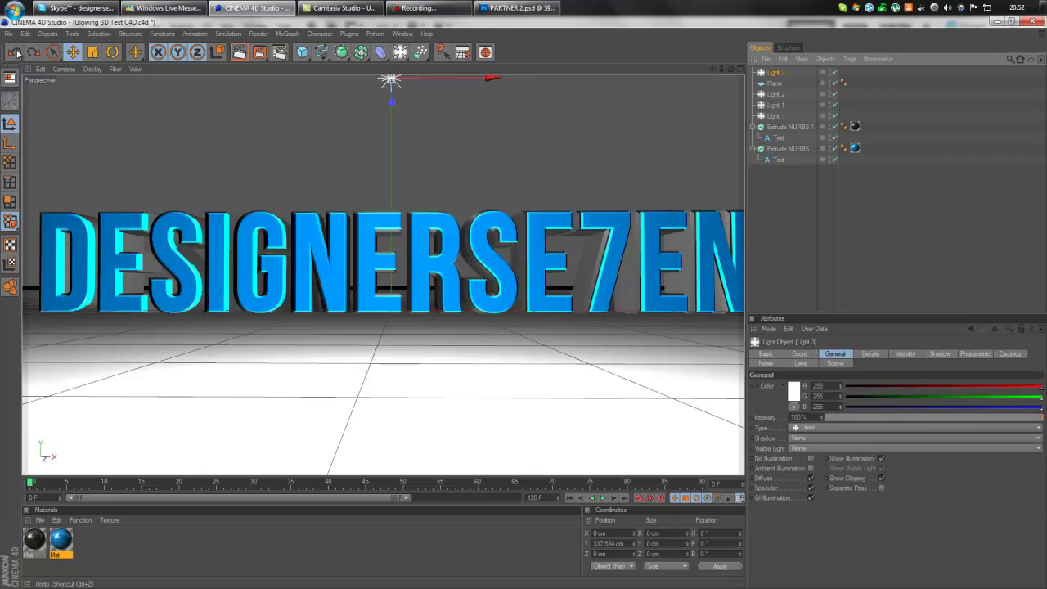
{"action": "key", "text": "ctrl+z"}
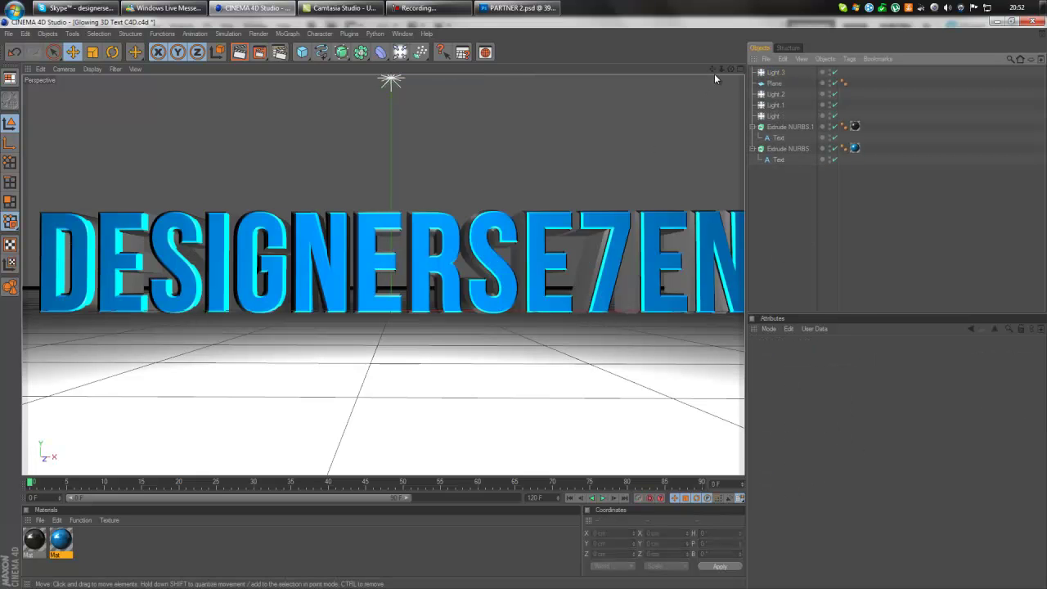
Run a test render of the whole DESIGNERSE7EN text in the Picture Viewer and close it.
{"action": "left_click_drag", "start_coordinate": [716, 69], "coordinate": [525, 308]}
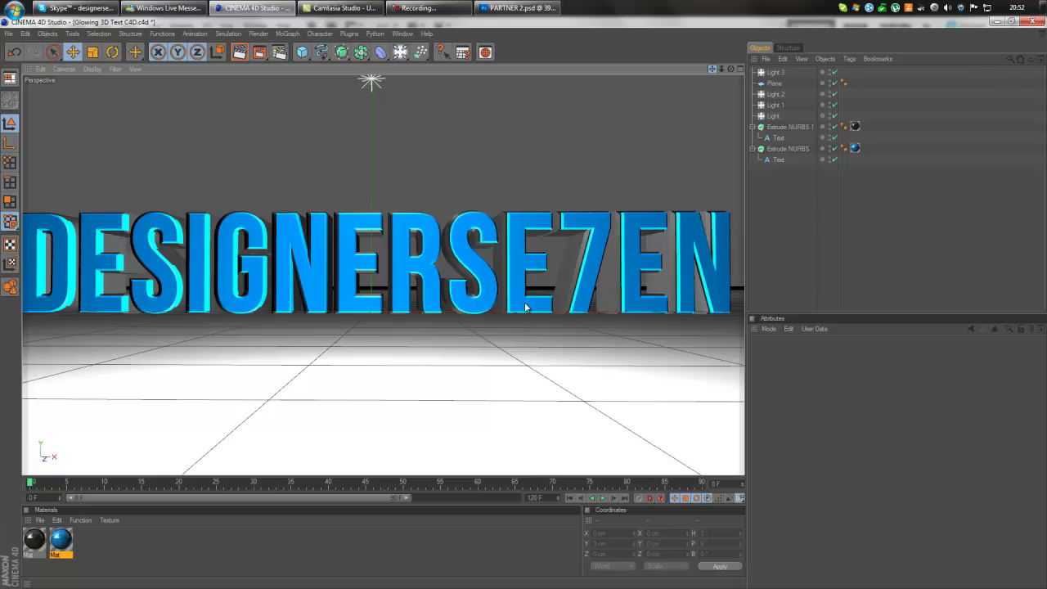
{"action": "left_click_drag", "start_coordinate": [724, 70], "coordinate": [810, 165]}
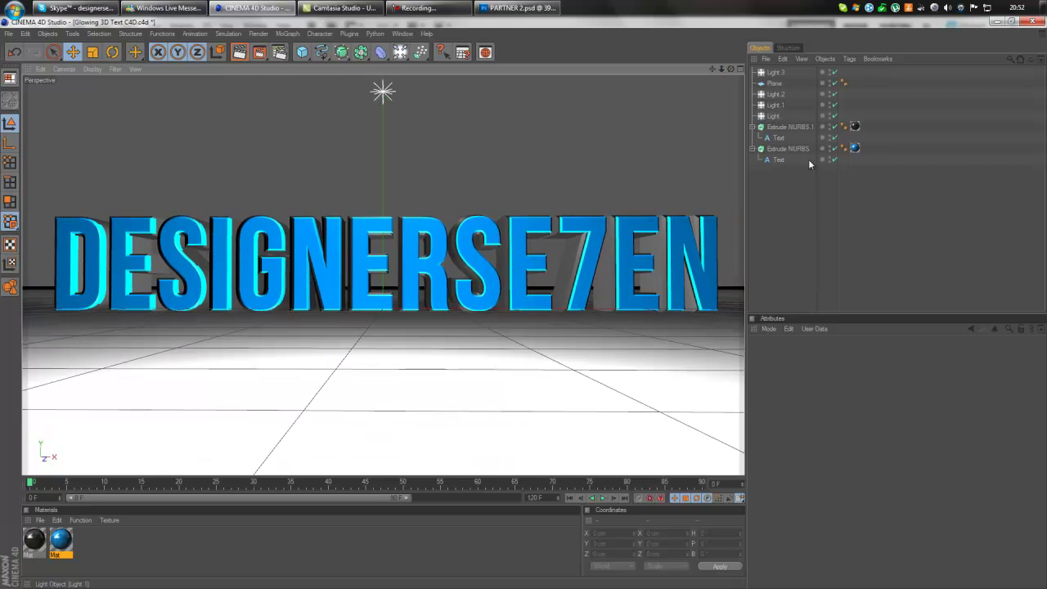
{"action": "left_click", "coordinate": [258, 51]}
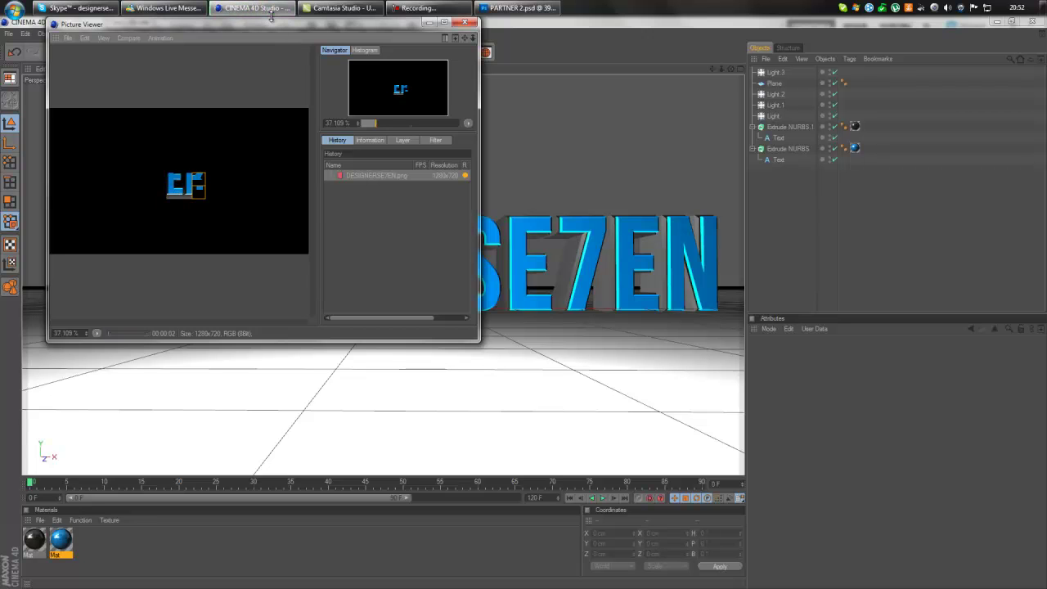
{"action": "left_click", "coordinate": [466, 24]}
{"action": "left_click", "coordinate": [527, 349]}
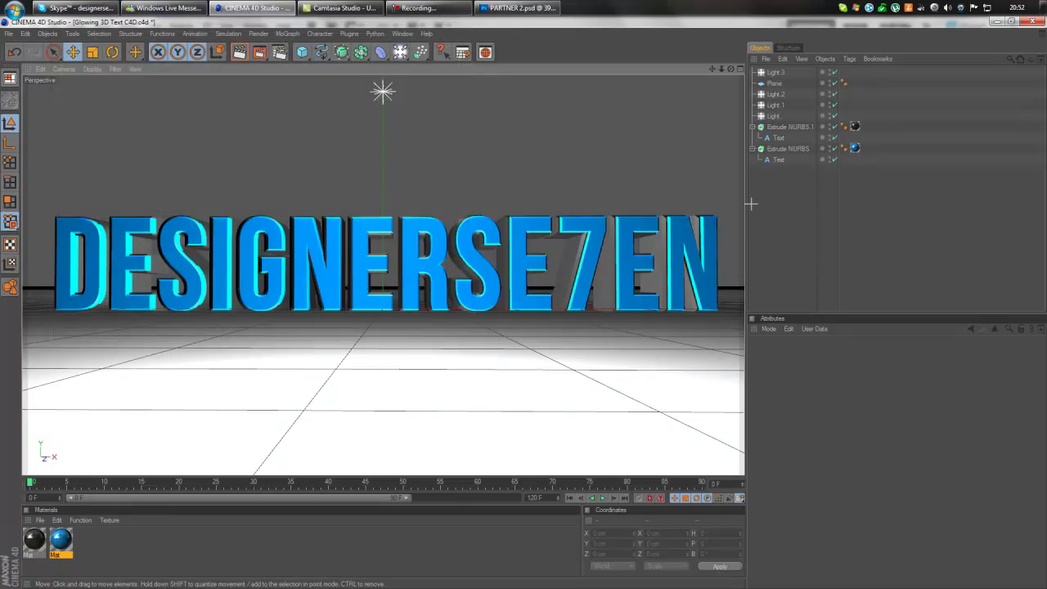
Try the floor plane lower, at about Y -196 cm, and delete it from the scene.
{"action": "left_click", "coordinate": [769, 84]}
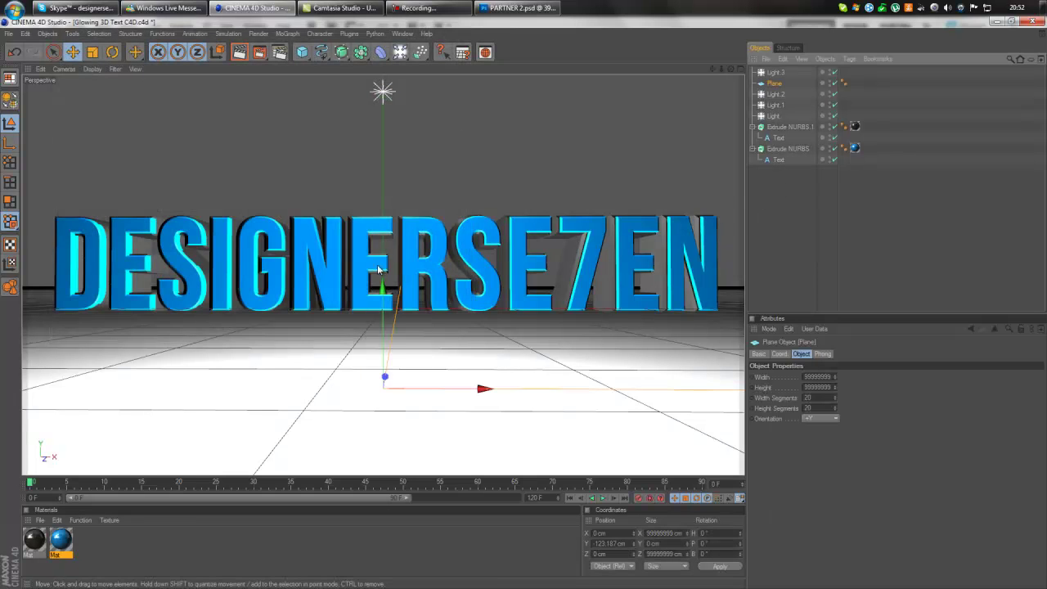
{"action": "left_click_drag", "start_coordinate": [524, 285], "coordinate": [524, 316]}
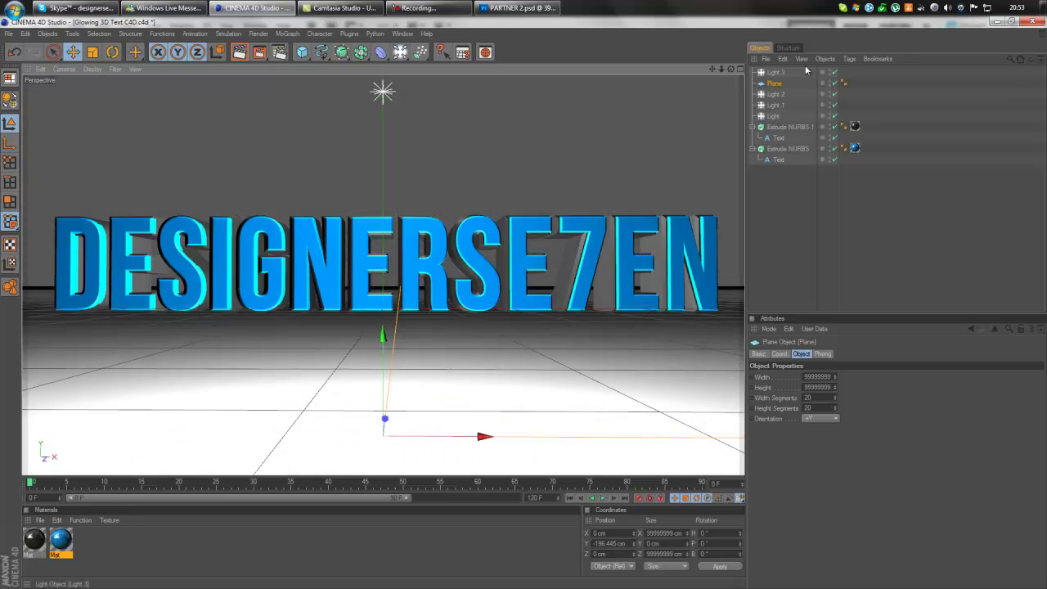
{"action": "key", "text": "Delete"}
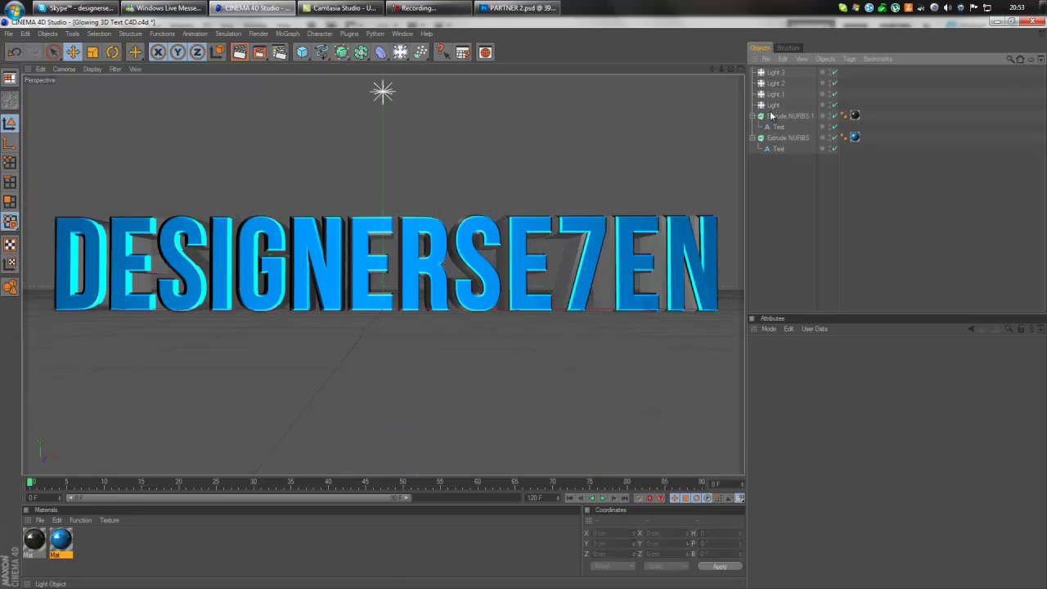
Render the whole DESIGNERSE7EN text in the Picture Viewer and close the viewer when it finishes.
{"action": "left_click", "coordinate": [261, 56]}
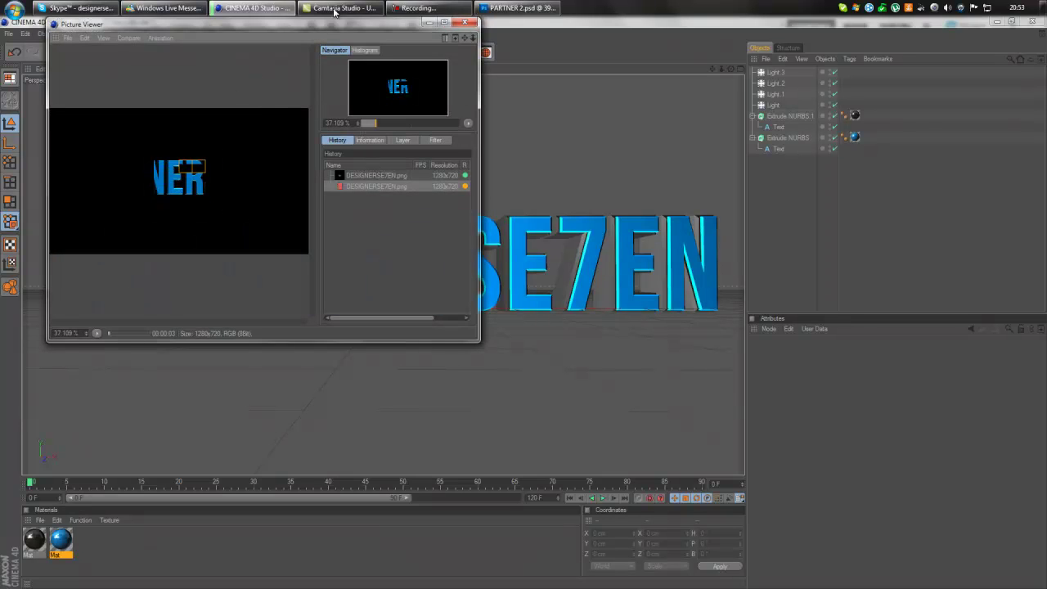
{"action": "left_click", "coordinate": [443, 6]}
{"action": "left_click", "coordinate": [443, 7]}
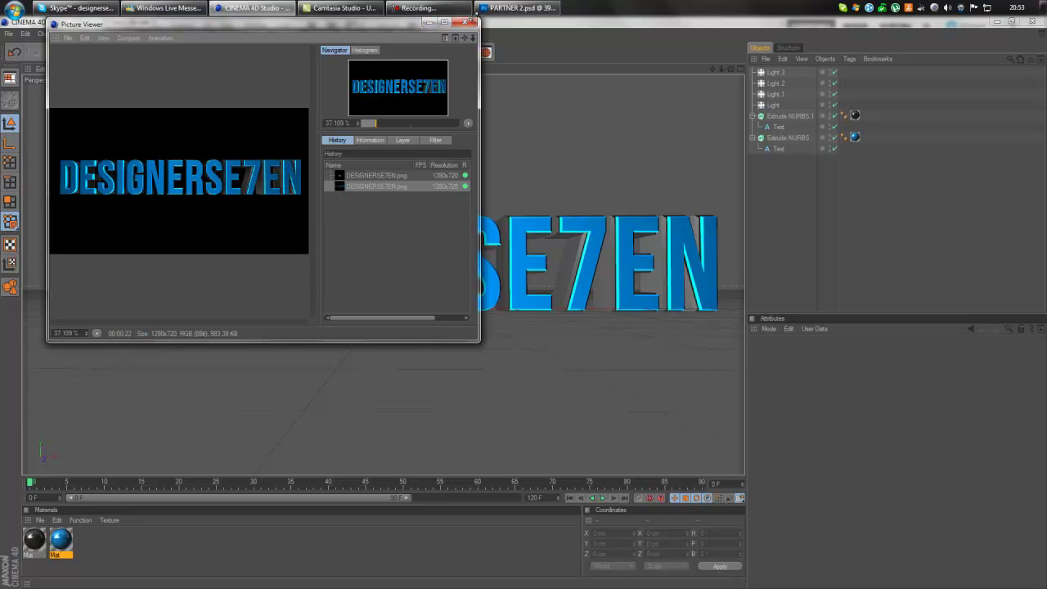
{"action": "left_click", "coordinate": [467, 21]}
Switch to Photoshop and open the rendered DESIGNERSE7EN PNG image from the Desktop.
{"action": "left_click", "coordinate": [258, 8]}
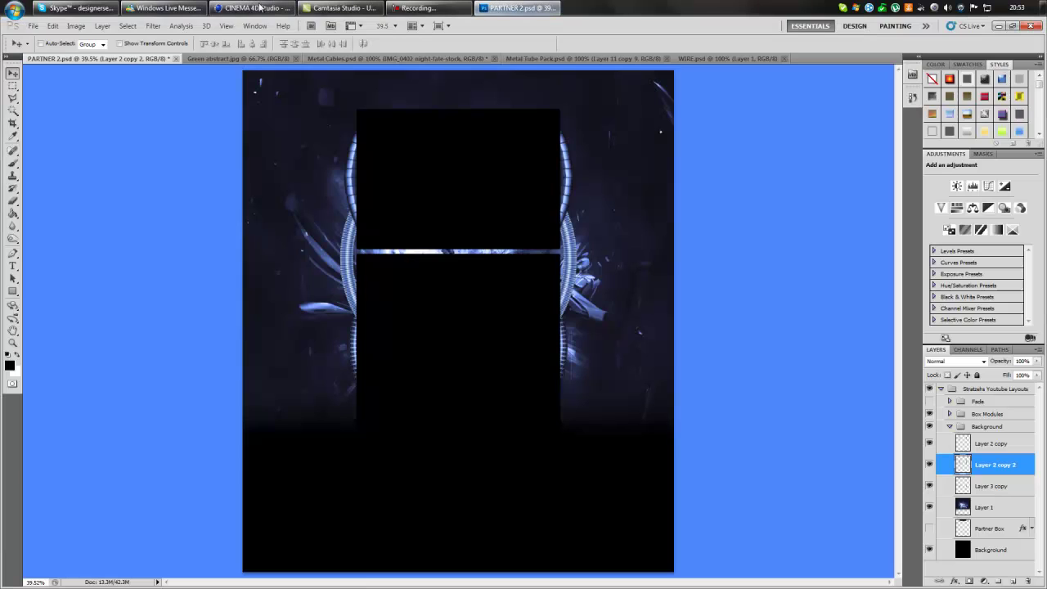
{"action": "left_click", "coordinate": [33, 25]}
{"action": "left_click", "coordinate": [33, 25]}
{"action": "left_click", "coordinate": [33, 25]}
{"action": "left_click", "coordinate": [31, 47]}
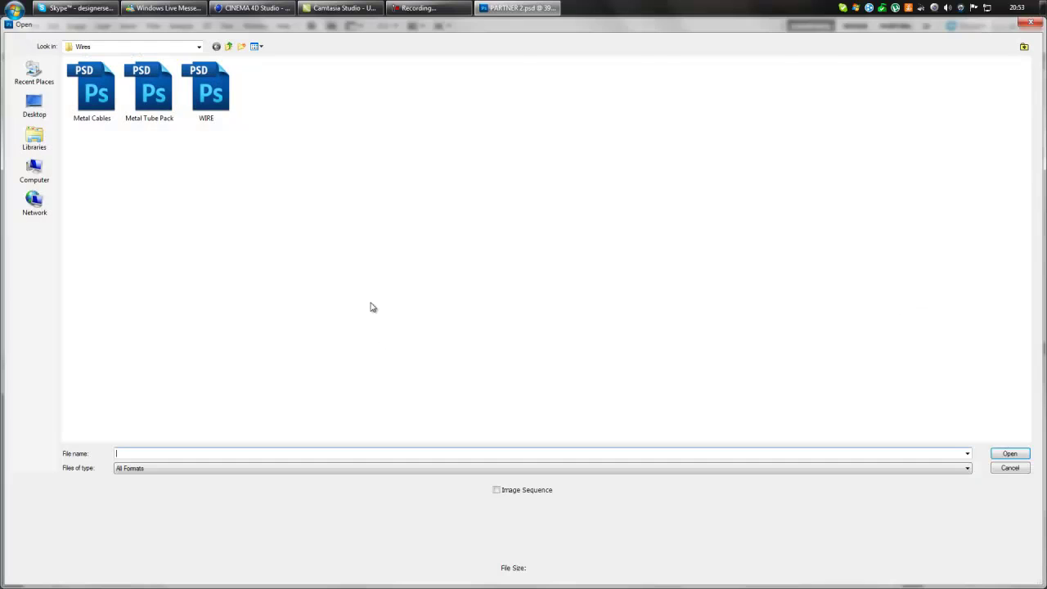
{"action": "left_click", "coordinate": [34, 105]}
{"action": "left_click", "coordinate": [546, 149]}
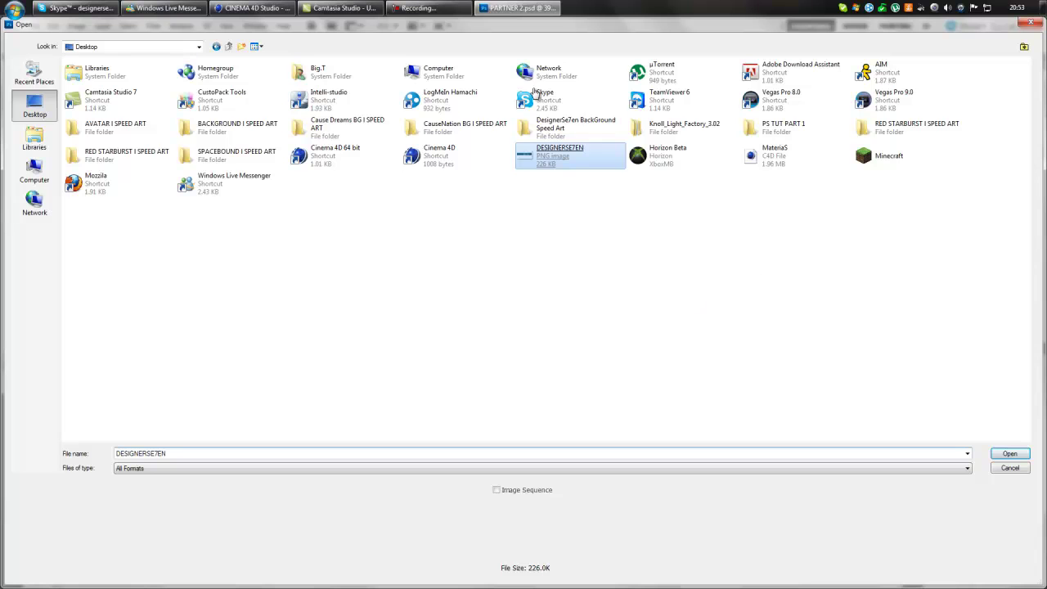
{"action": "key", "text": "Return"}
{"action": "left_click", "coordinate": [316, 8]}
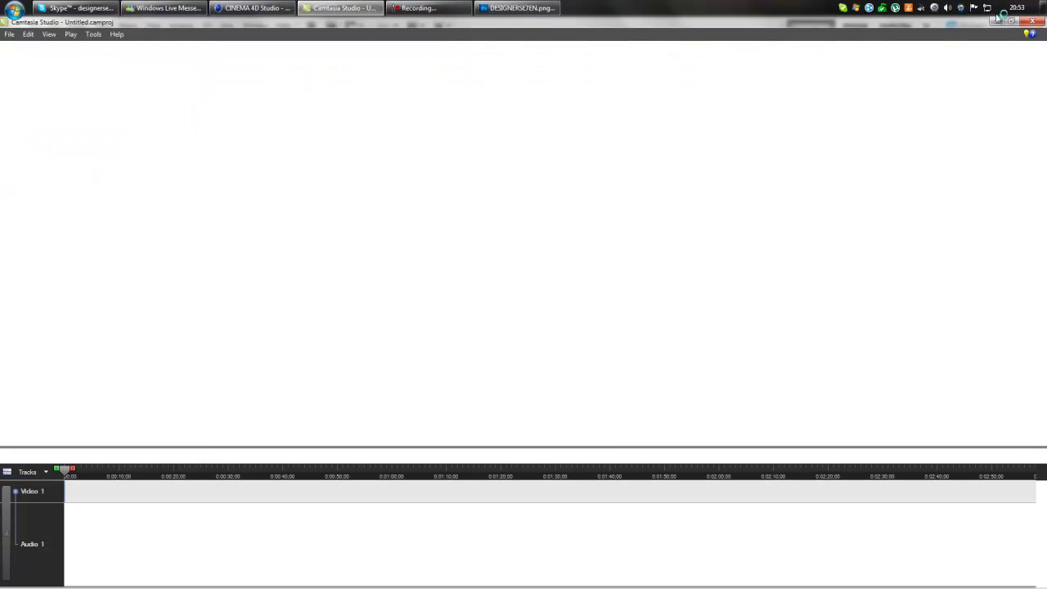
{"action": "left_click", "coordinate": [997, 21]}
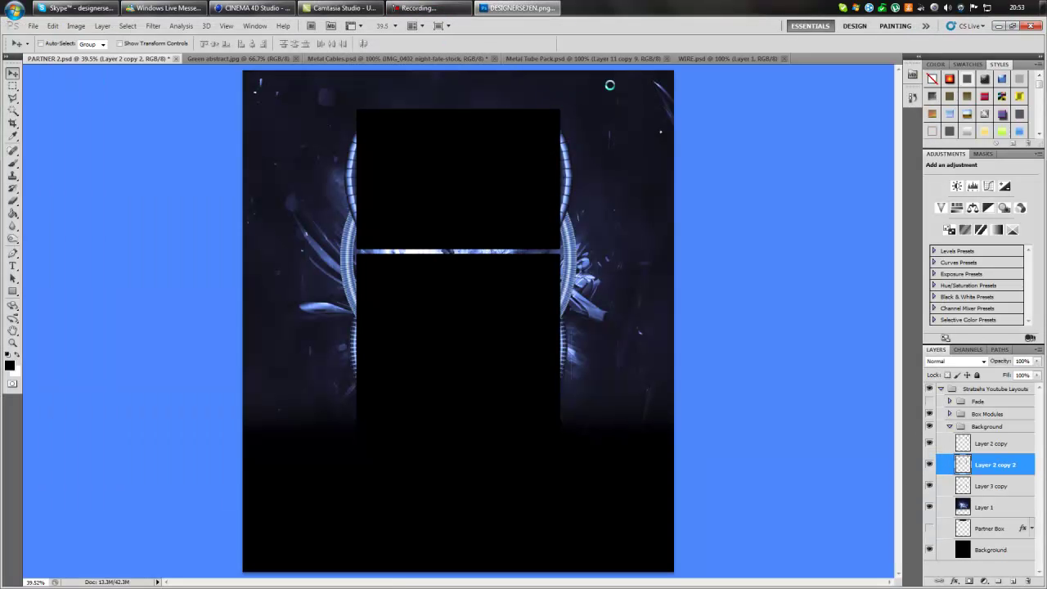
Bring the DESIGNERSE7EN text into PARTNER 2.psd, rotate it 90° counter-clockwise and place it along the black box's left edge.
{"action": "left_click_drag", "start_coordinate": [386, 276], "coordinate": [365, 288]}
{"action": "left_click", "coordinate": [53, 25]}
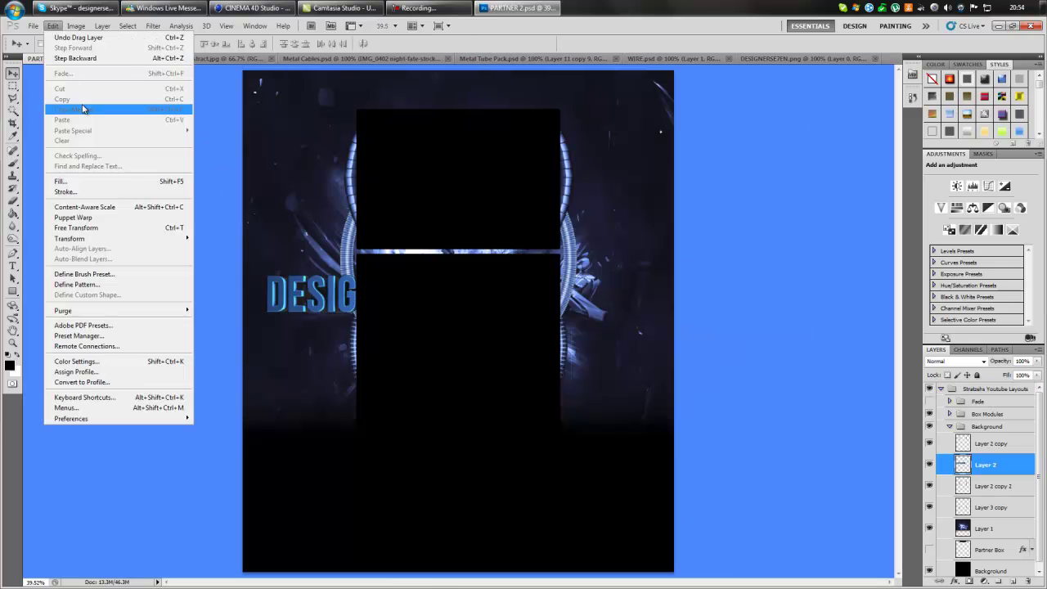
{"action": "mouse_move", "coordinate": [109, 238]}
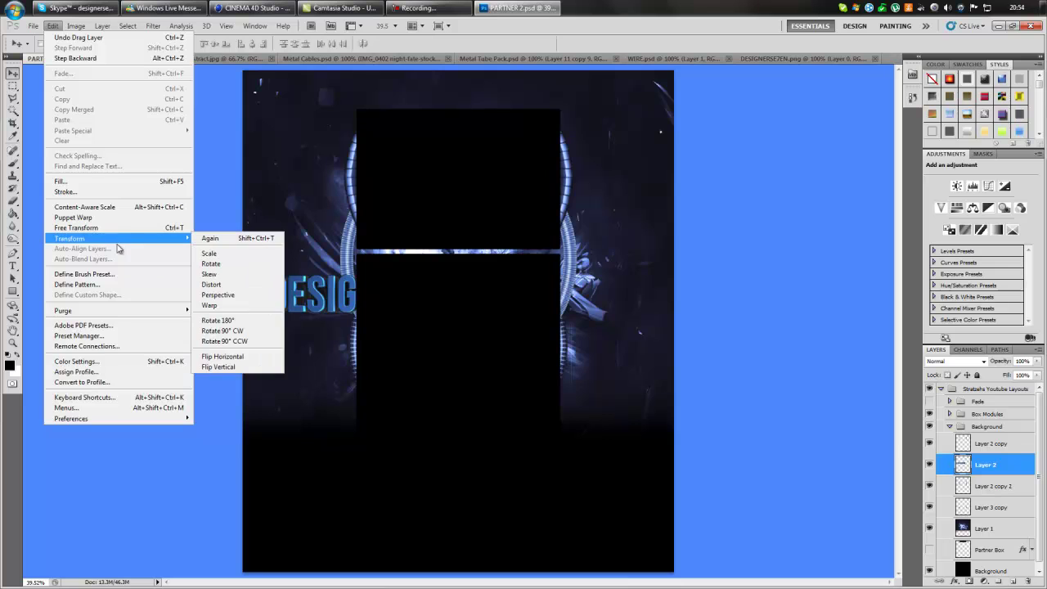
{"action": "left_click", "coordinate": [212, 341]}
{"action": "left_click_drag", "start_coordinate": [368, 283], "coordinate": [351, 280]}
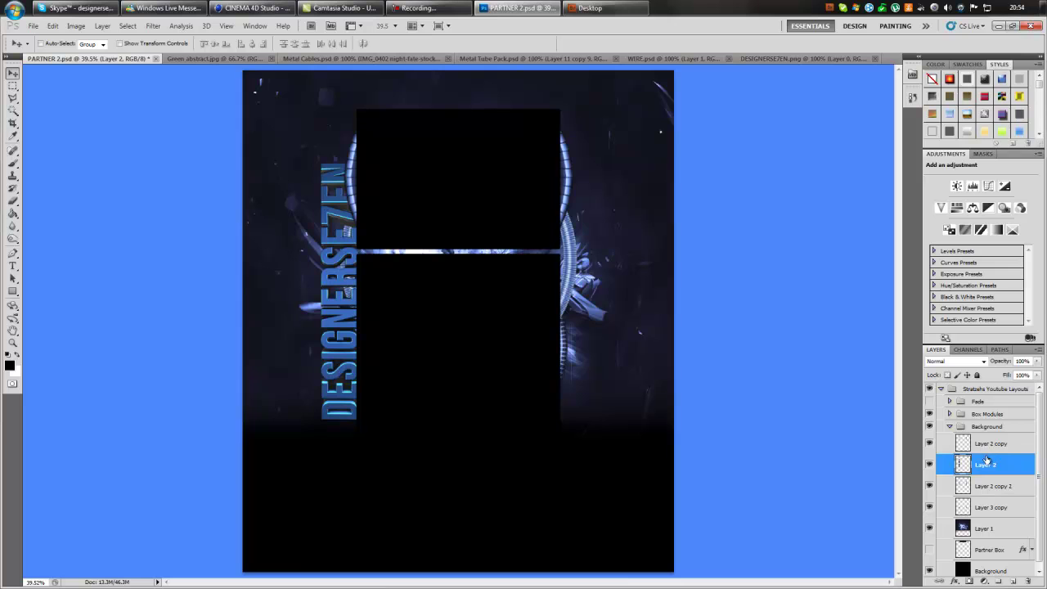
Move the vertical text layer above Layer 2 copy and scale it to about half size against the box's left edge.
{"action": "left_click_drag", "start_coordinate": [990, 467], "coordinate": [990, 444]}
{"action": "key", "text": "ctrl+t"}
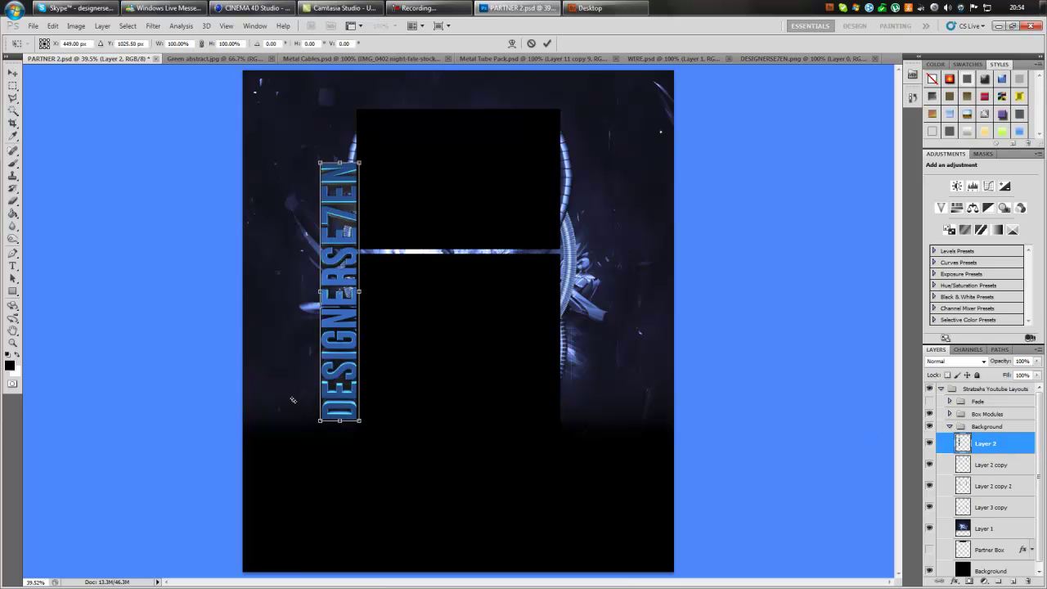
{"action": "left_click_drag", "start_coordinate": [322, 424], "coordinate": [352, 309]}
{"action": "left_click", "coordinate": [547, 44]}
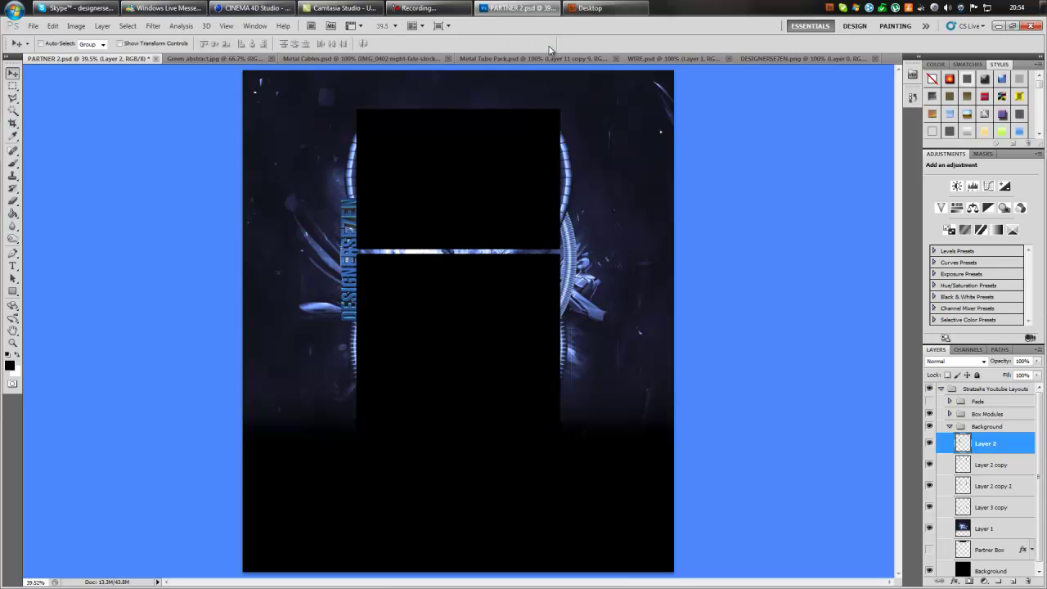
Duplicate the vertical text, rotate the copy 180° and place it against the black box's right edge.
{"action": "key", "text": "ctrl+j"}
{"action": "left_click", "coordinate": [53, 26]}
{"action": "mouse_move", "coordinate": [83, 242]}
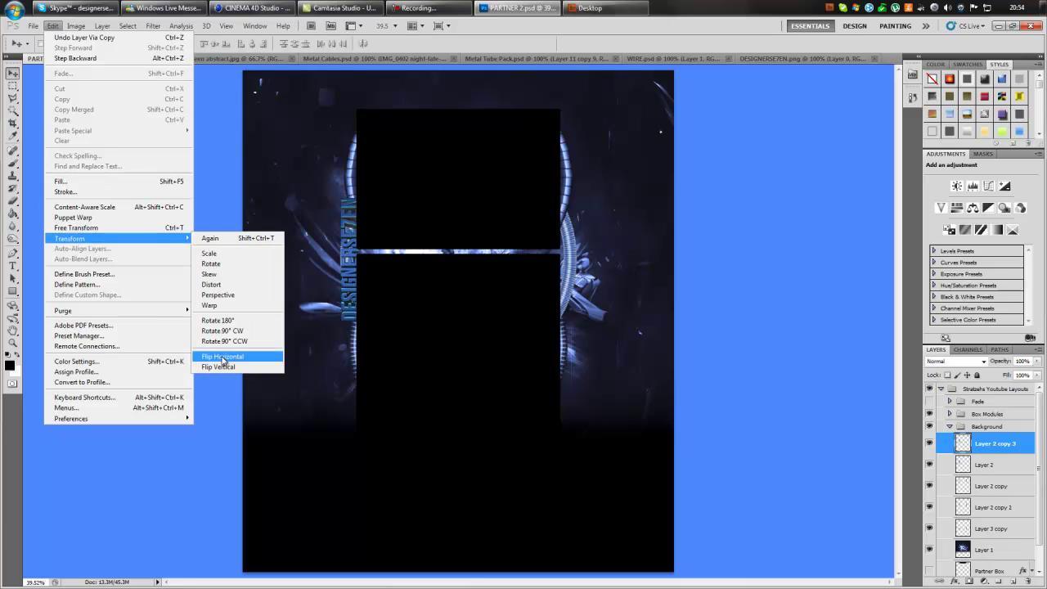
{"action": "left_click", "coordinate": [218, 319]}
{"action": "left_click_drag", "start_coordinate": [507, 285], "coordinate": [566, 286]}
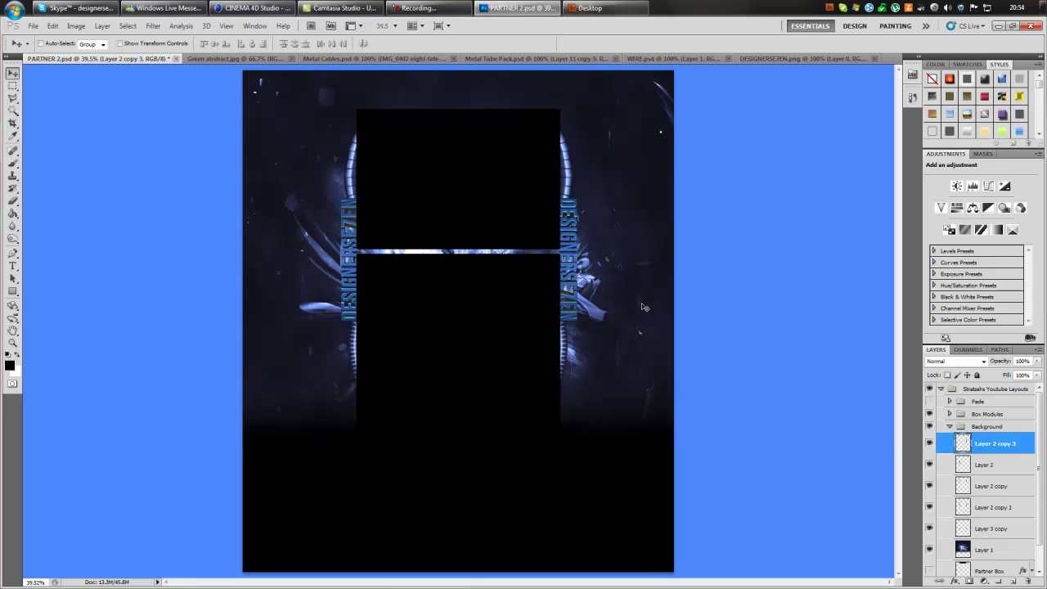
Duplicate the left text layer and tilt the copy outward by about -17.4°, with its lower end beside the original.
{"action": "left_click", "coordinate": [975, 463]}
{"action": "key", "text": "ctrl+j"}
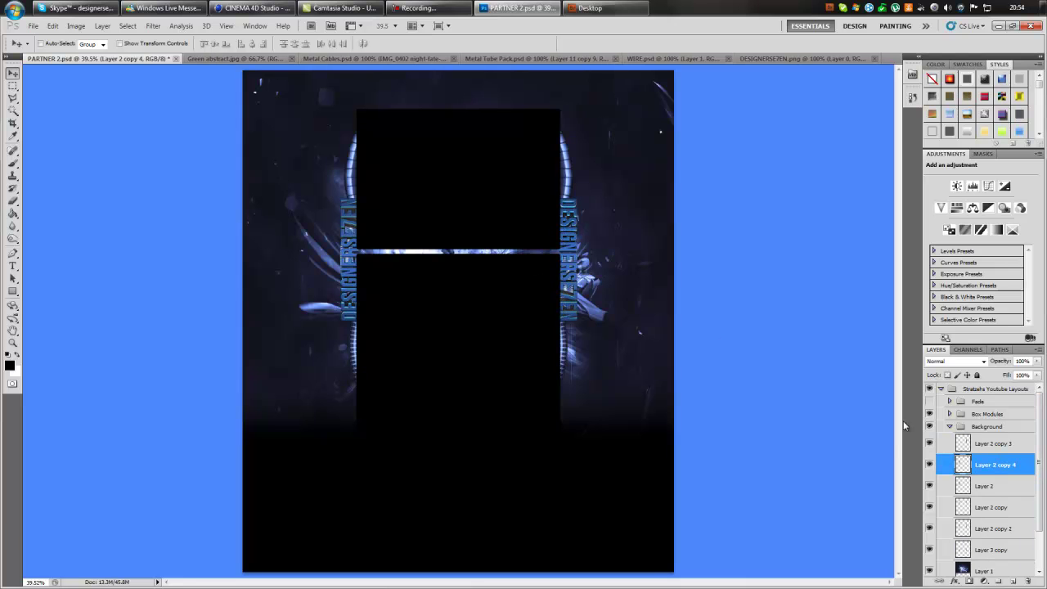
{"action": "key", "text": "ctrl+t"}
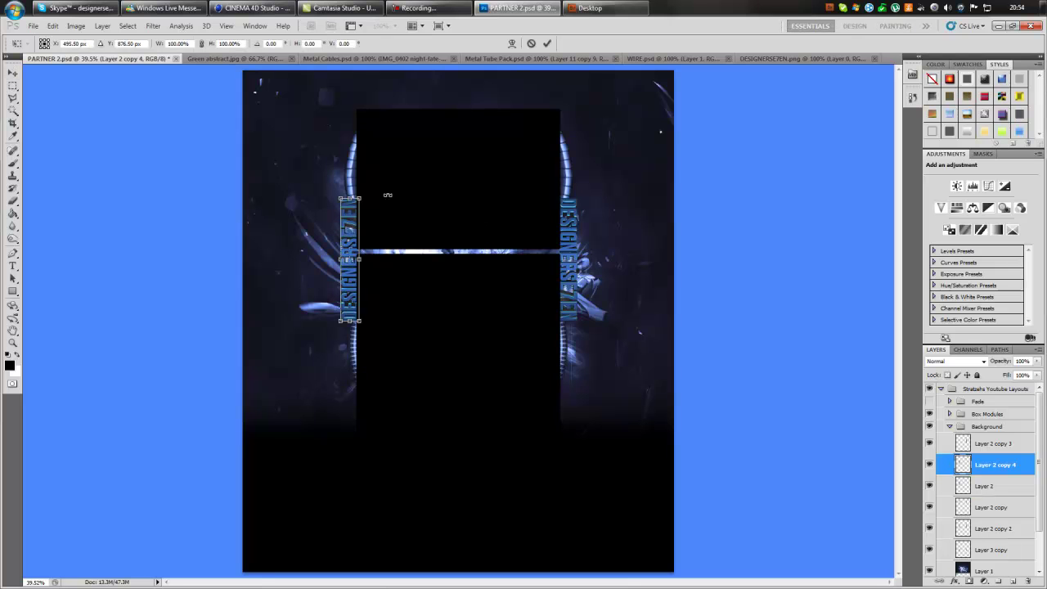
{"action": "mouse_move", "coordinate": [369, 172]}
{"action": "left_mouse_down"}
{"action": "mouse_move", "coordinate": [379, 182]}
{"action": "mouse_move", "coordinate": [369, 174]}
{"action": "left_mouse_up"}
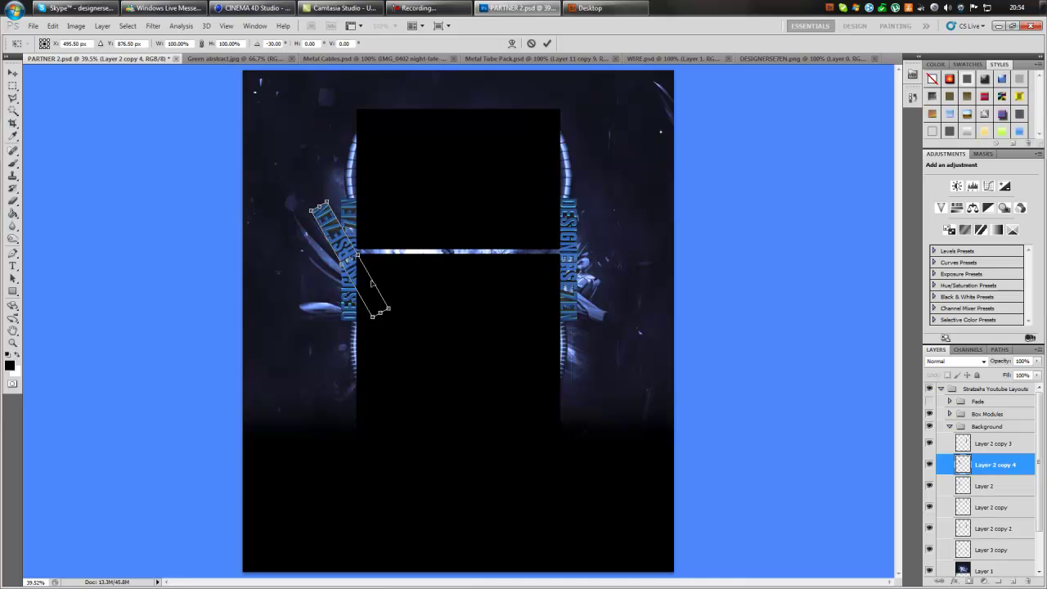
{"action": "left_click_drag", "start_coordinate": [367, 290], "coordinate": [357, 289]}
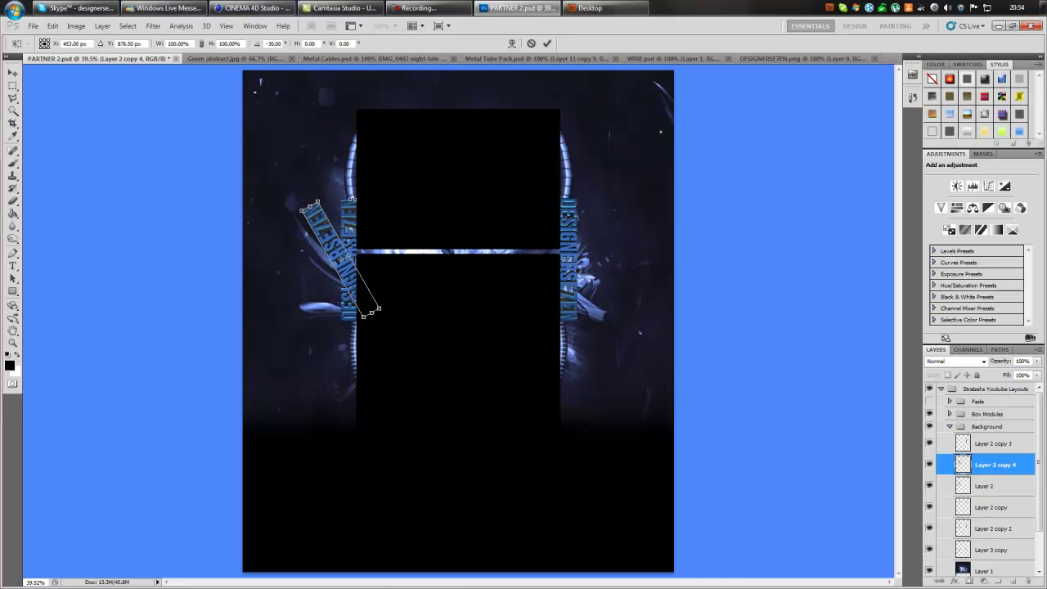
{"action": "left_click_drag", "start_coordinate": [360, 197], "coordinate": [364, 196]}
{"action": "left_click_drag", "start_coordinate": [350, 296], "coordinate": [348, 300]}
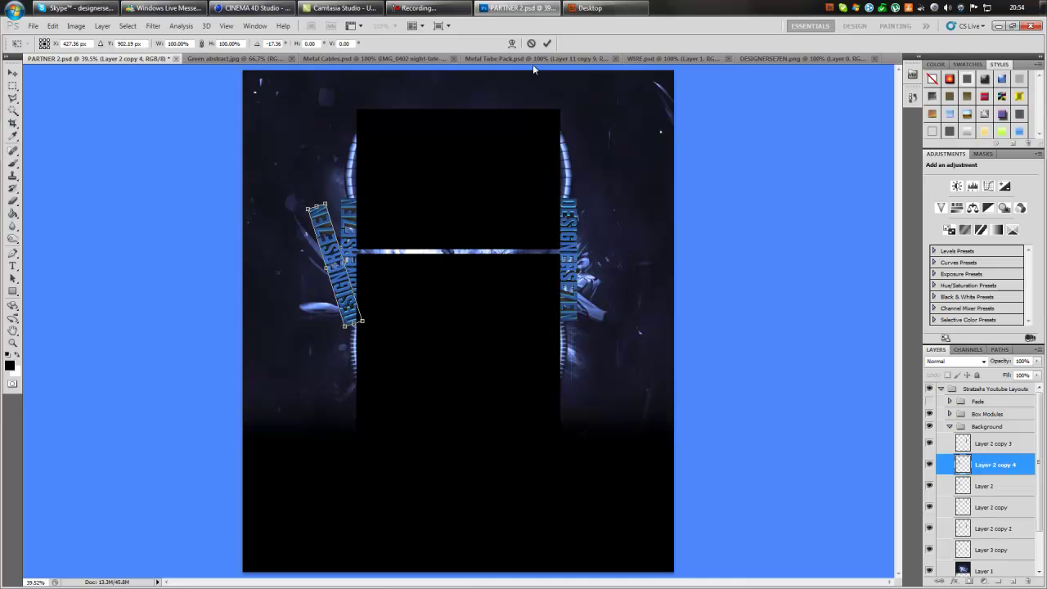
{"action": "left_click", "coordinate": [548, 44]}
Place the tilted copy beneath Layer 2 at 30% opacity and rotate it back by about 12.5°, closer to the left text.
{"action": "left_click_drag", "start_coordinate": [963, 464], "coordinate": [981, 495]}
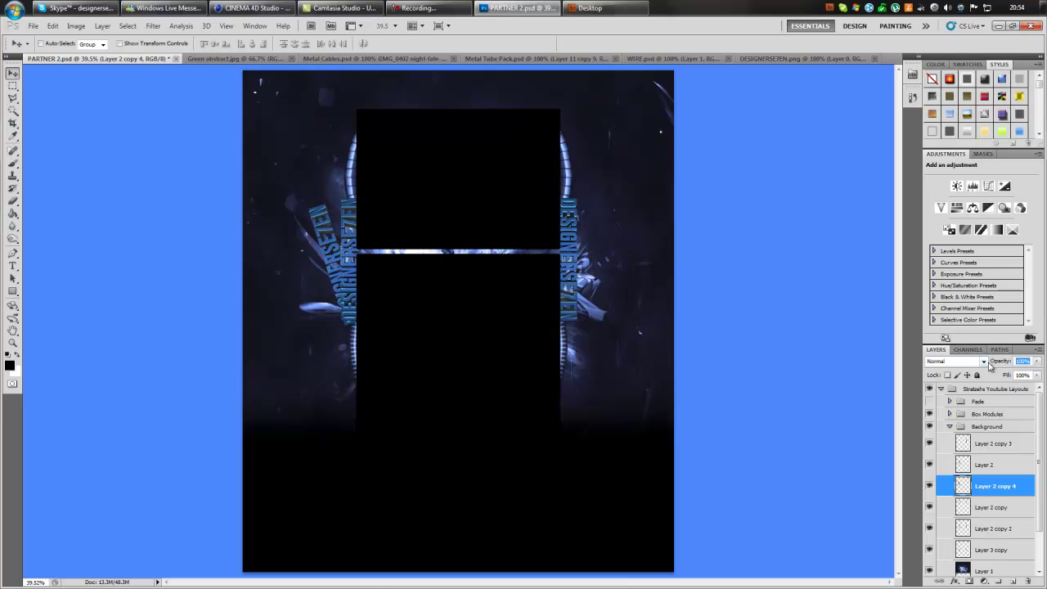
{"action": "type", "text": "30"}
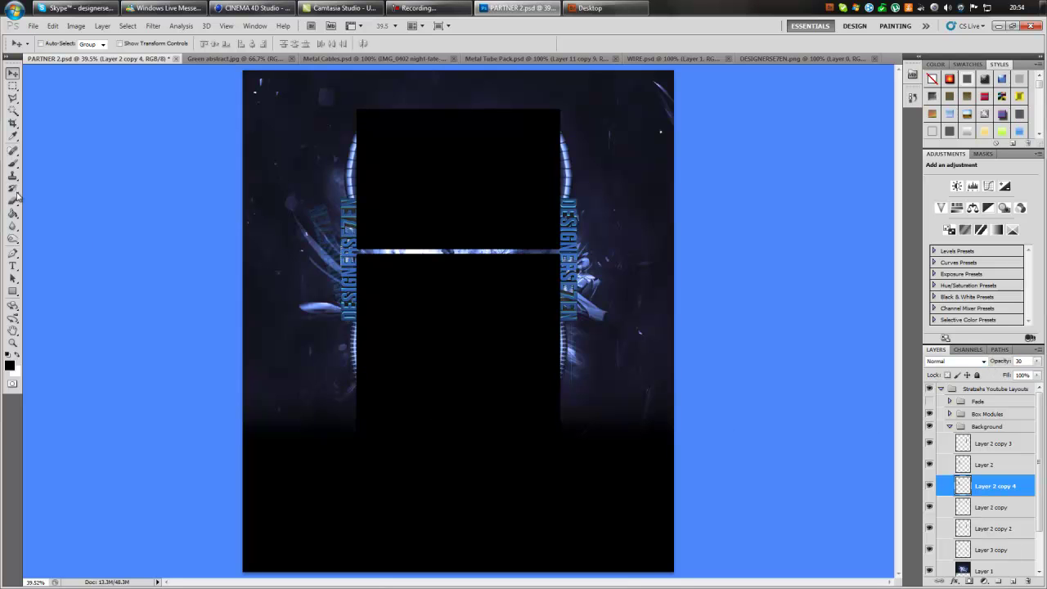
{"action": "key", "text": "ctrl+t"}
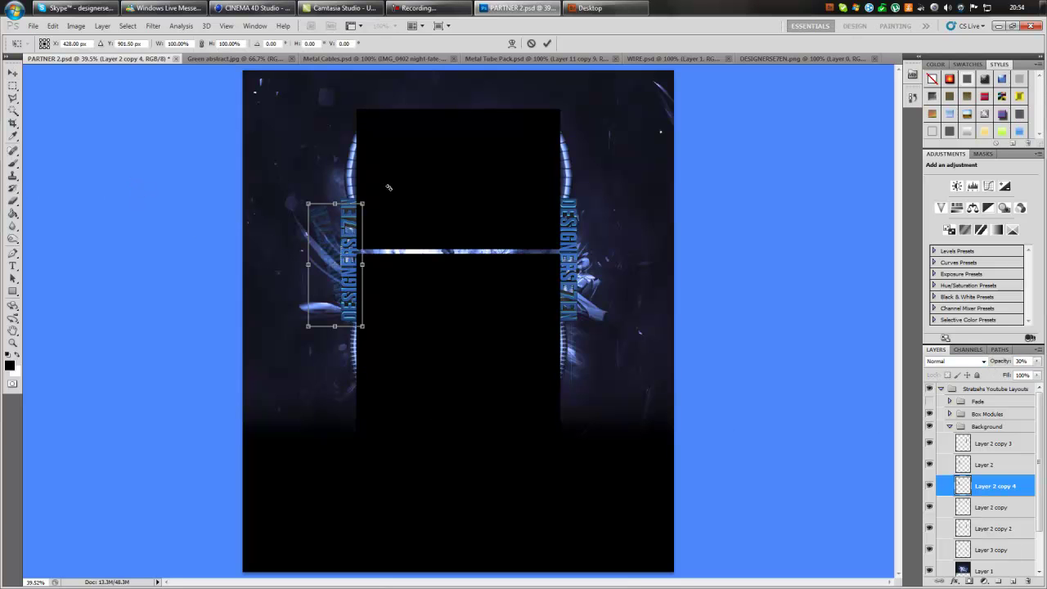
{"action": "mouse_move", "coordinate": [400, 198]}
{"action": "left_mouse_down"}
{"action": "mouse_move", "coordinate": [409, 211]}
{"action": "mouse_move", "coordinate": [396, 206]}
{"action": "left_mouse_up"}
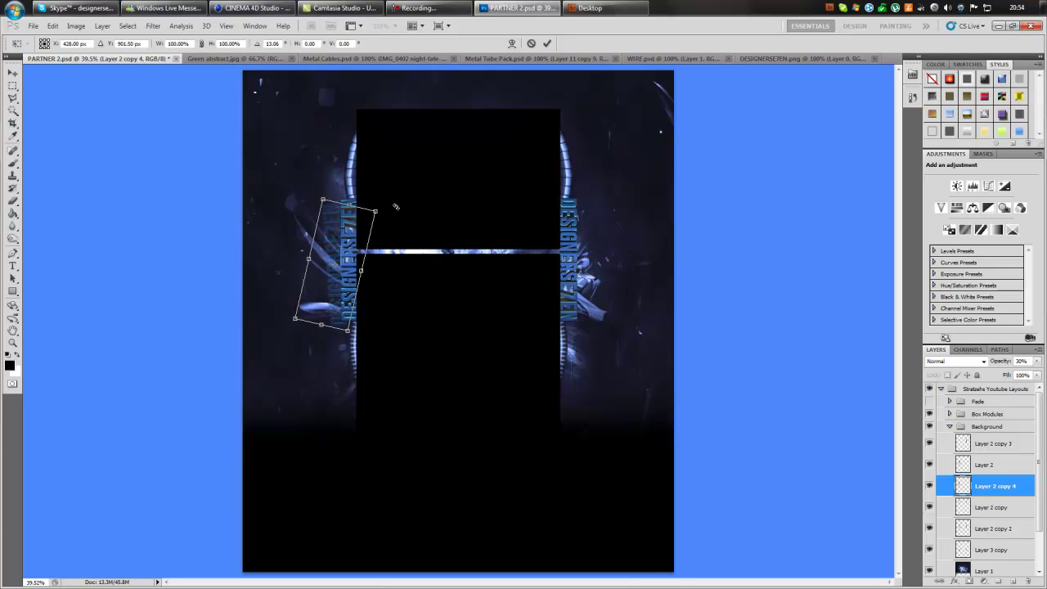
{"action": "left_click_drag", "start_coordinate": [357, 261], "coordinate": [363, 259]}
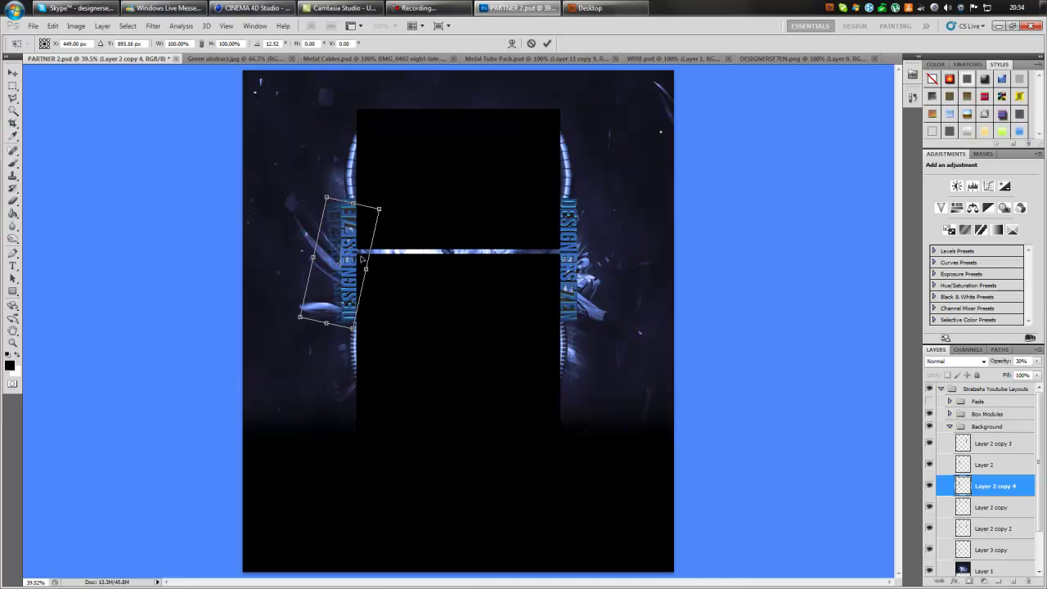
{"action": "left_click", "coordinate": [547, 43]}
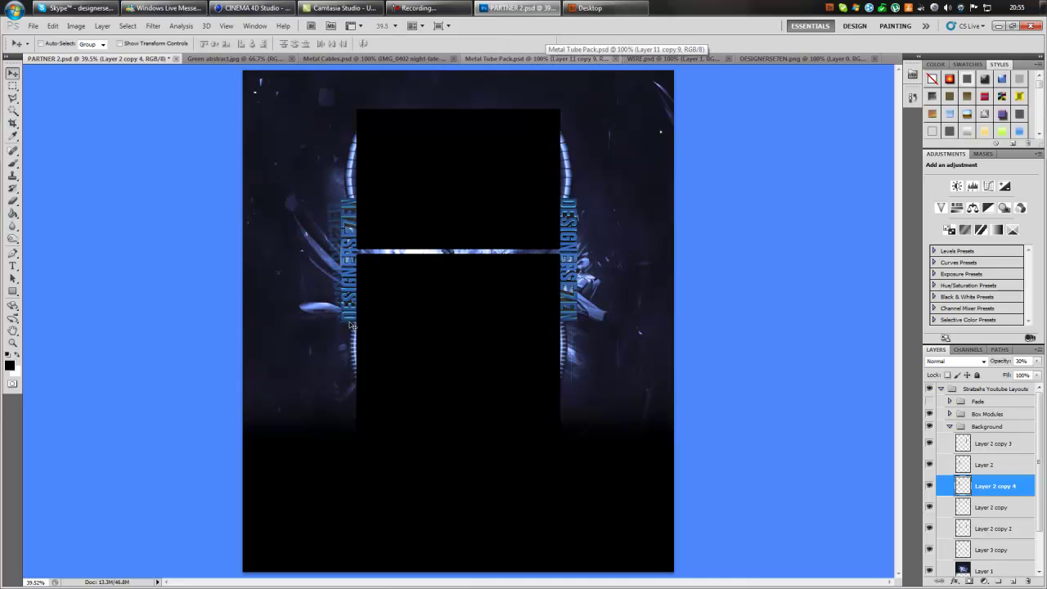
Duplicate the faded text copy, rotate the duplicate 180° and place it behind the right text.
{"action": "key", "text": "ctrl+j"}
{"action": "left_click", "coordinate": [53, 26]}
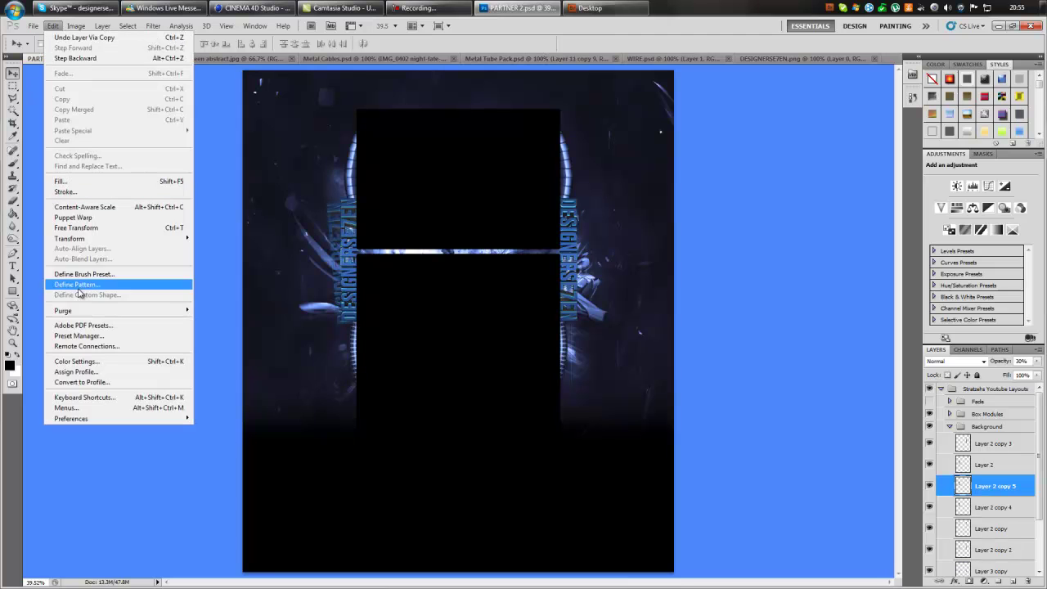
{"action": "mouse_move", "coordinate": [86, 238]}
{"action": "left_click", "coordinate": [209, 319]}
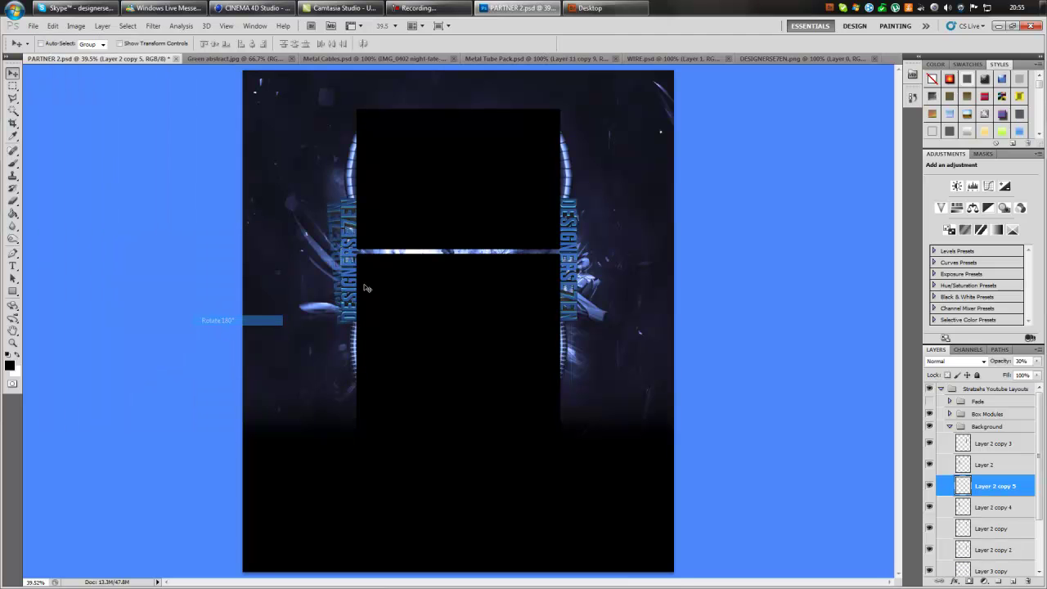
{"action": "left_click_drag", "start_coordinate": [353, 280], "coordinate": [590, 274]}
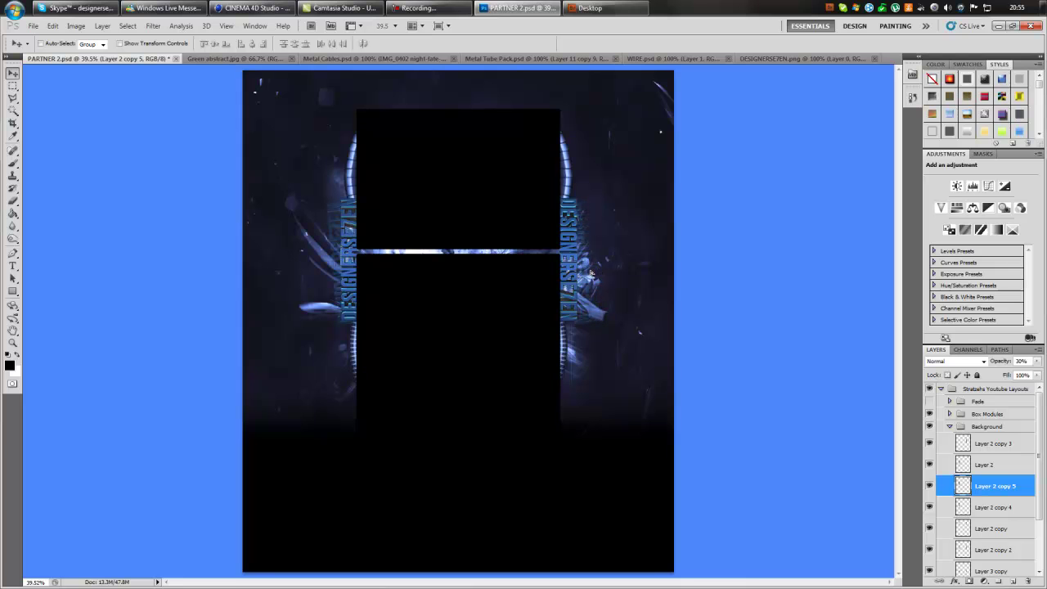